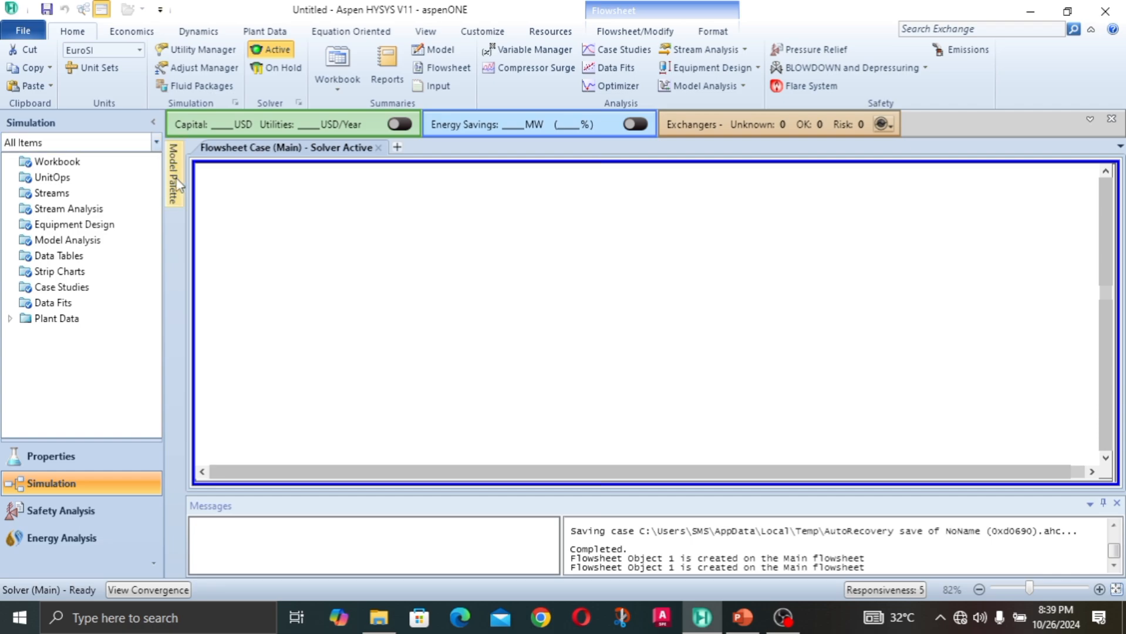
Step: Place a material stream on the empty flowsheet and open its specification window
mouse_move(176, 188)
left_click_drag(277, 193, 336, 286)
left_click(461, 335)
scroll(442, 283, "up", 1)
double_click(336, 285)
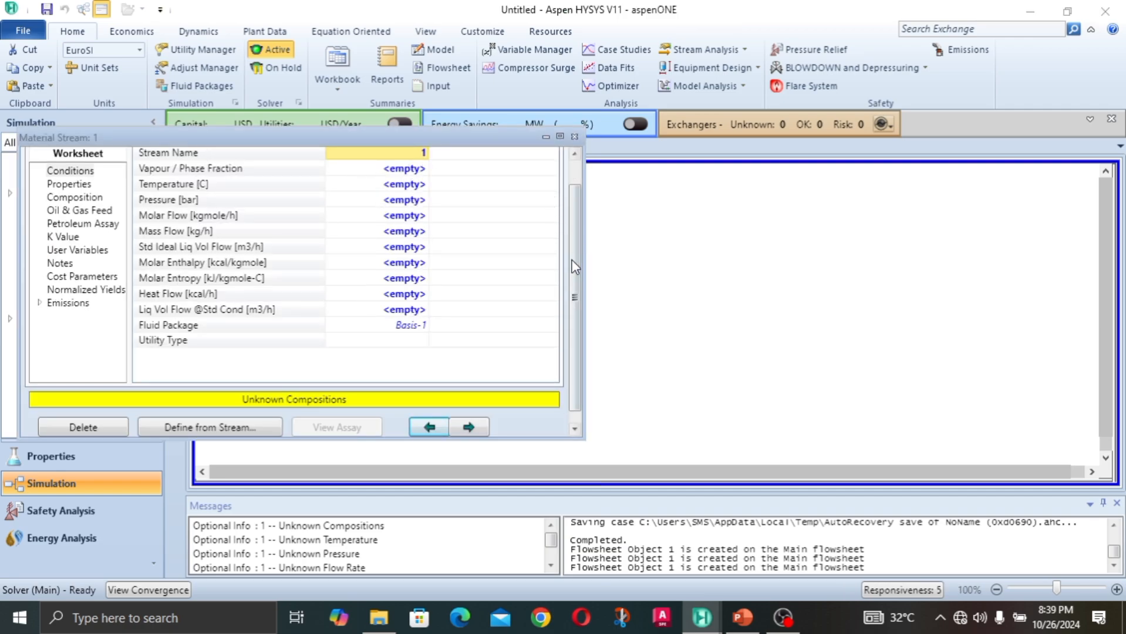
Step: Name the new material stream H2O
left_click_drag(571, 260, 570, 183)
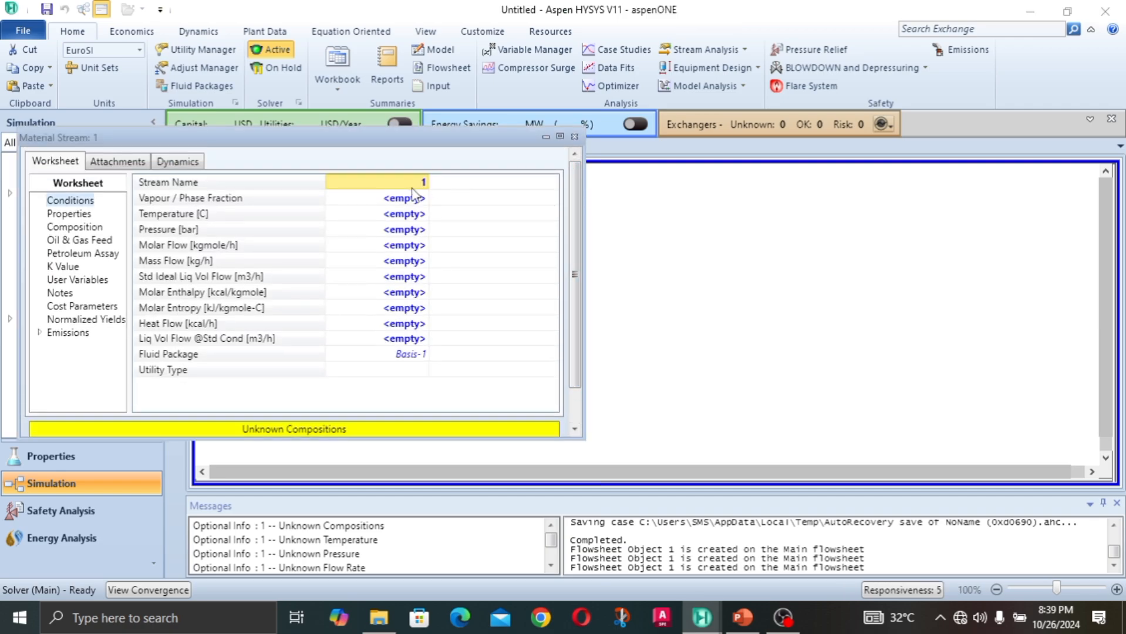
type("H20")
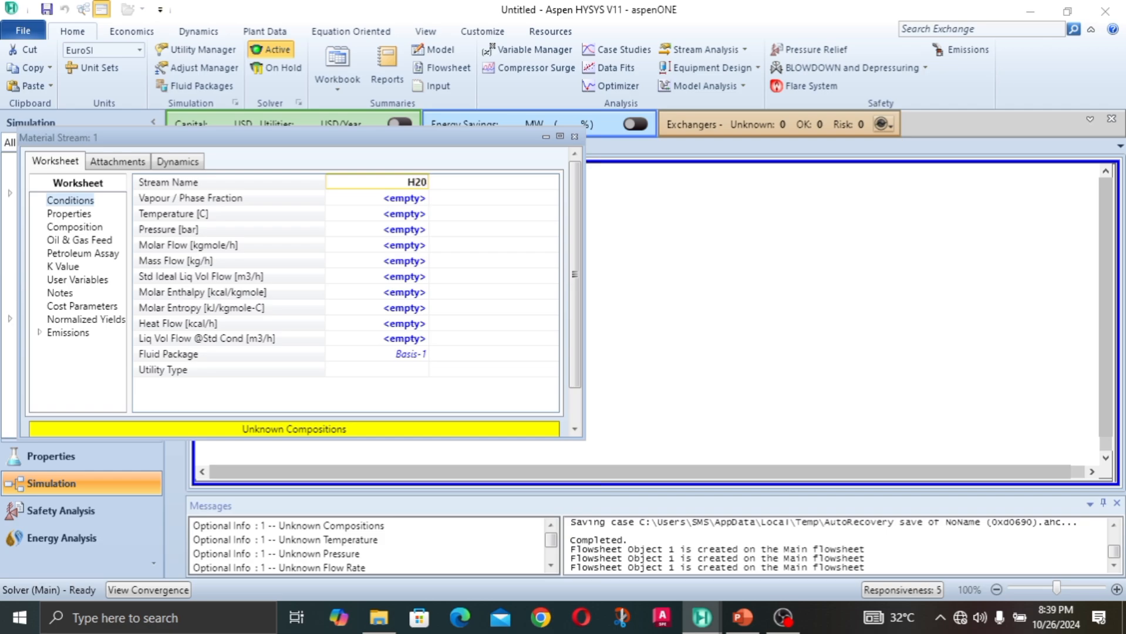
left_click(415, 195)
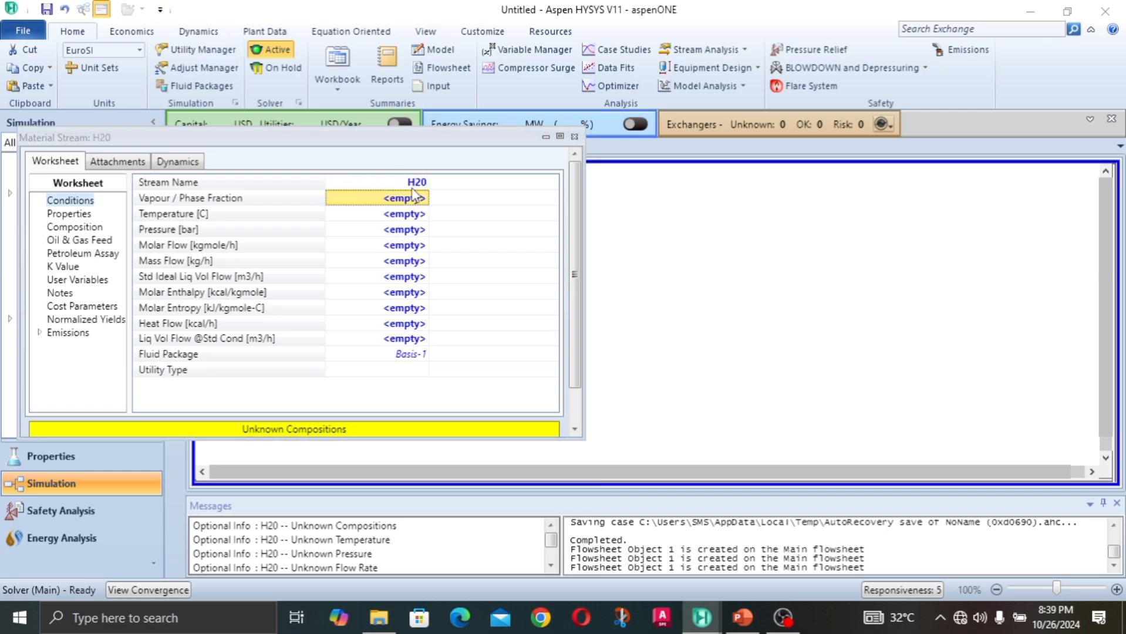
left_click(414, 187)
type("H2O")
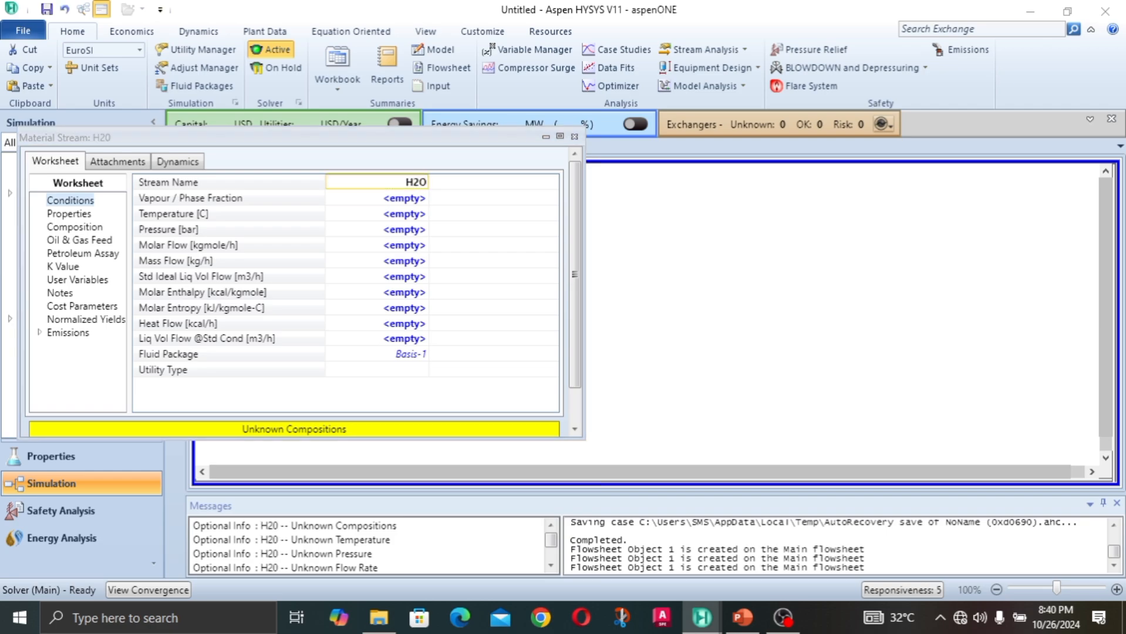
left_click(415, 196)
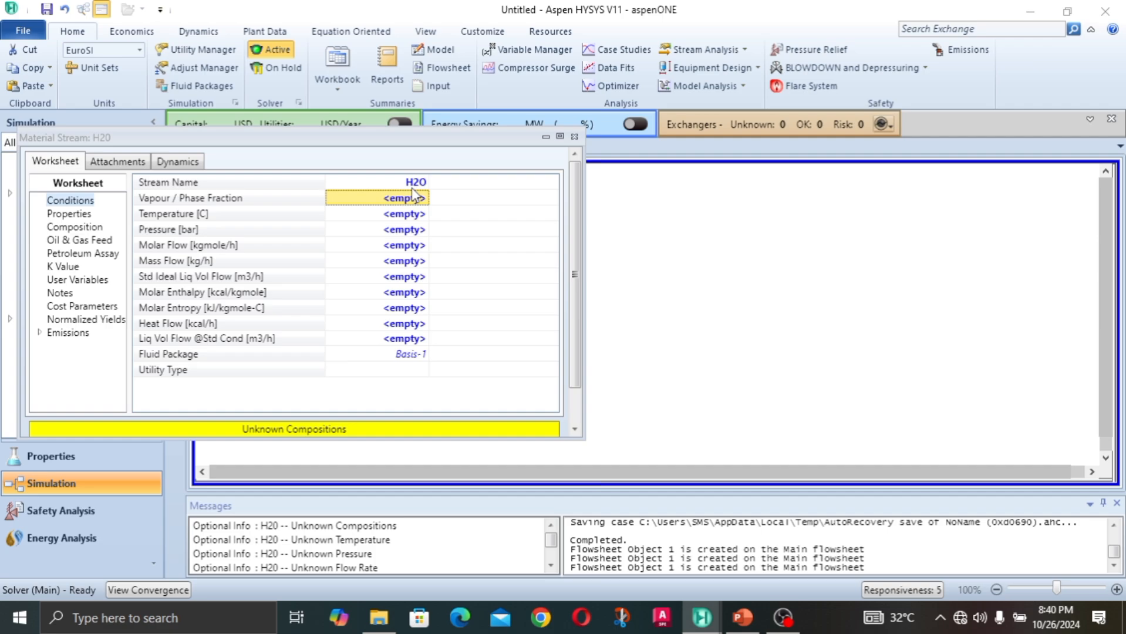
Step: Set the stream's composition to a mole fraction of 1 for the H2O component
left_click(83, 237)
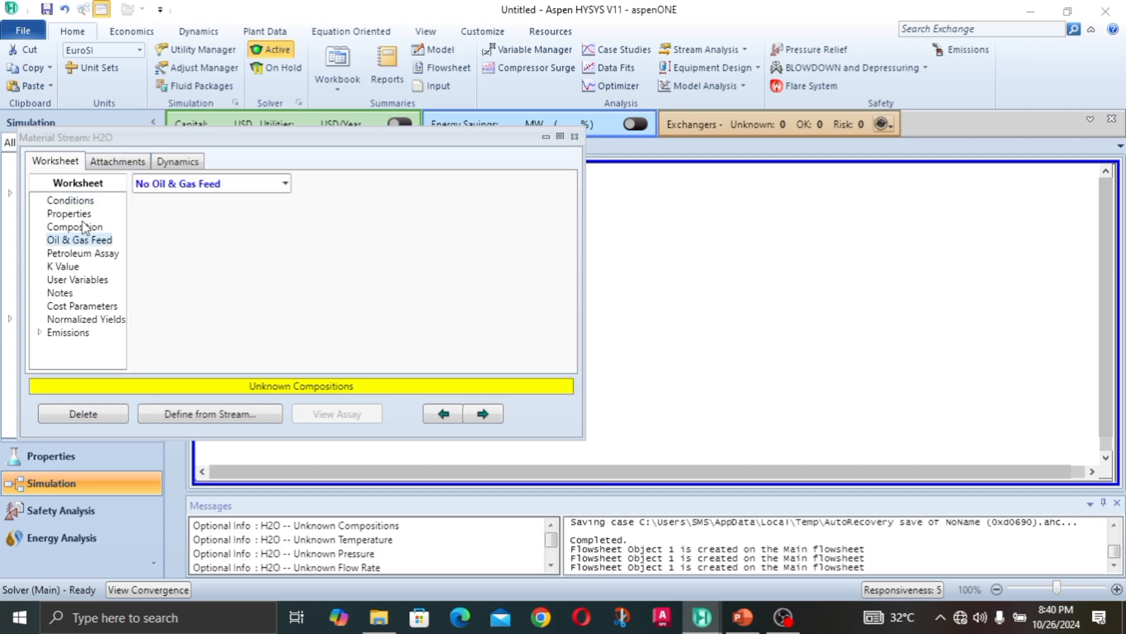
left_click(65, 227)
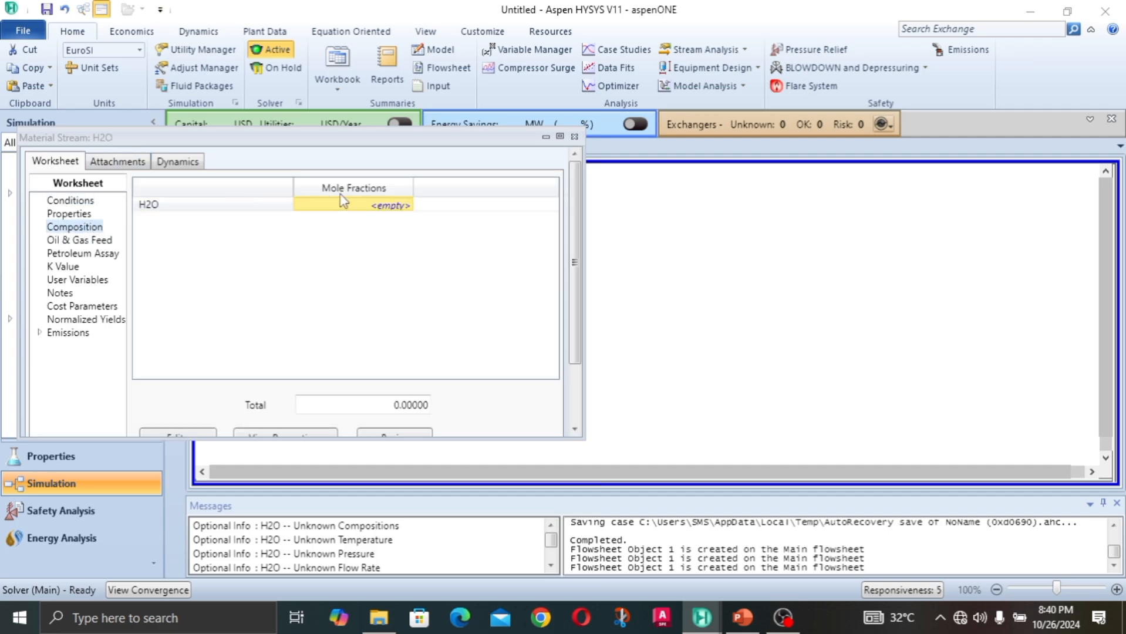
type("1")
key("Return")
left_click(625, 478)
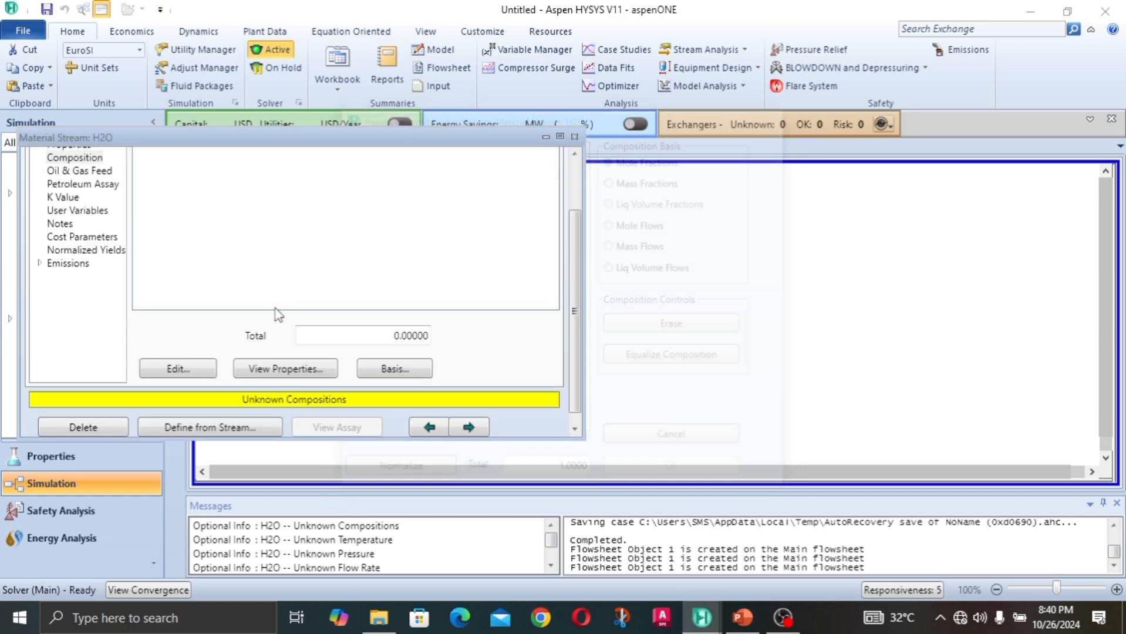
scroll(581, 240, "down", 2)
scroll(581, 240, "up", 2)
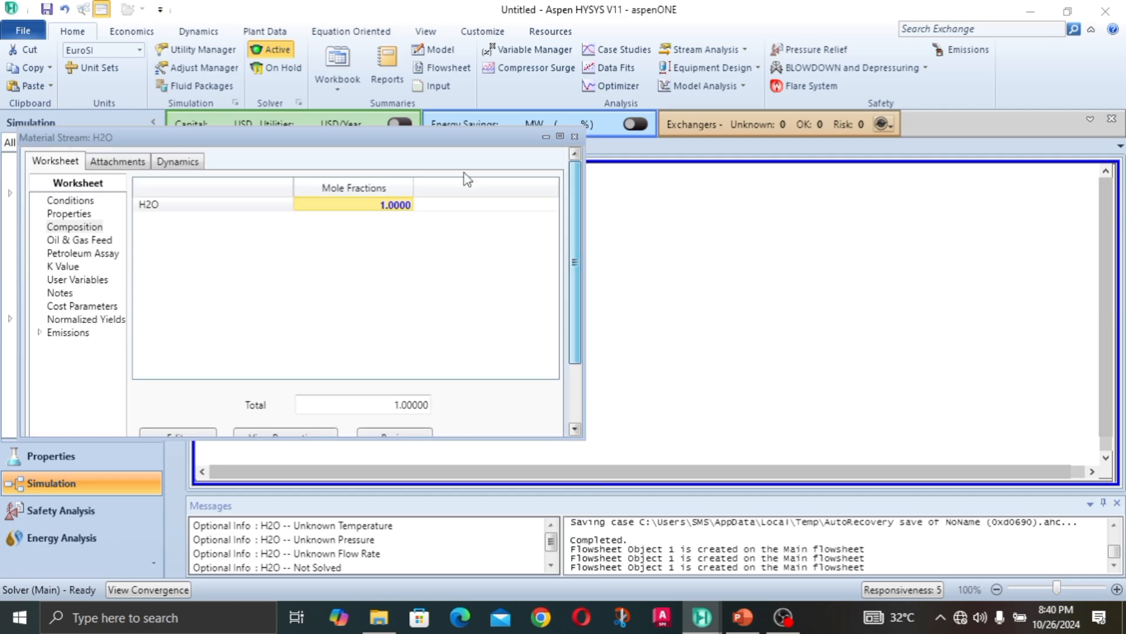
Step: Set the H2O stream's temperature to 25 C and its pressure to 10 bar
left_click(71, 200)
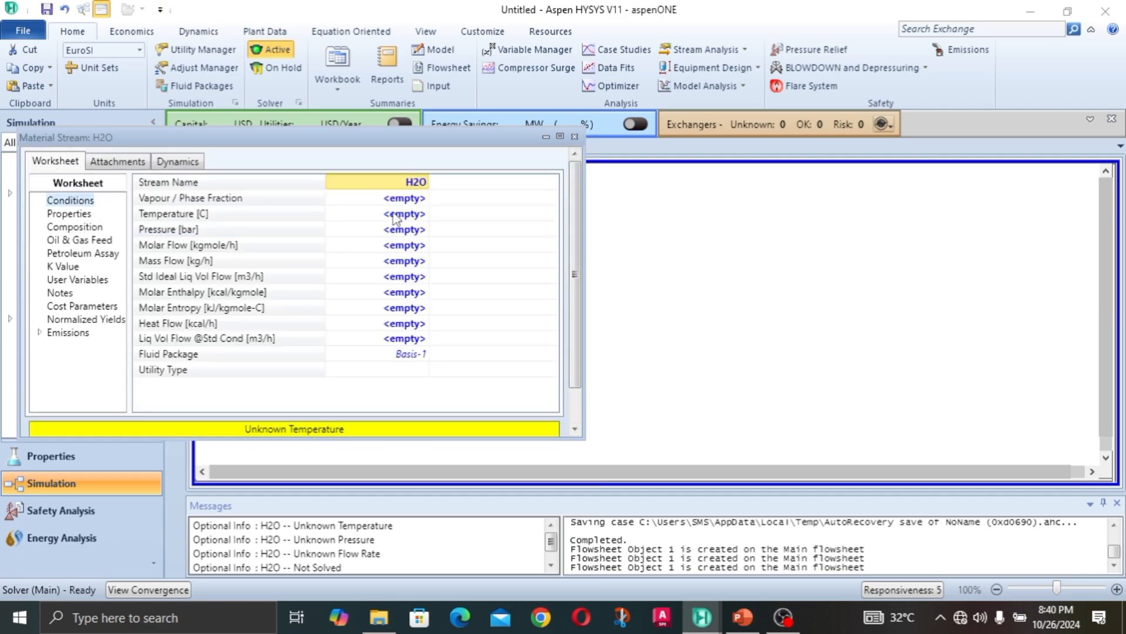
left_click(406, 216)
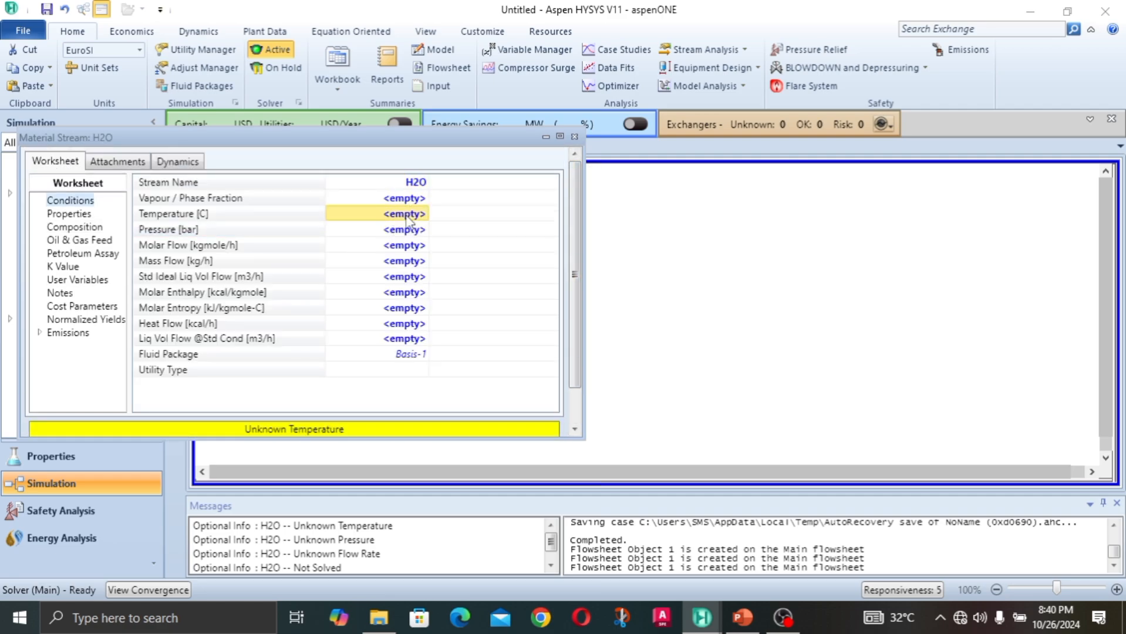
type("25")
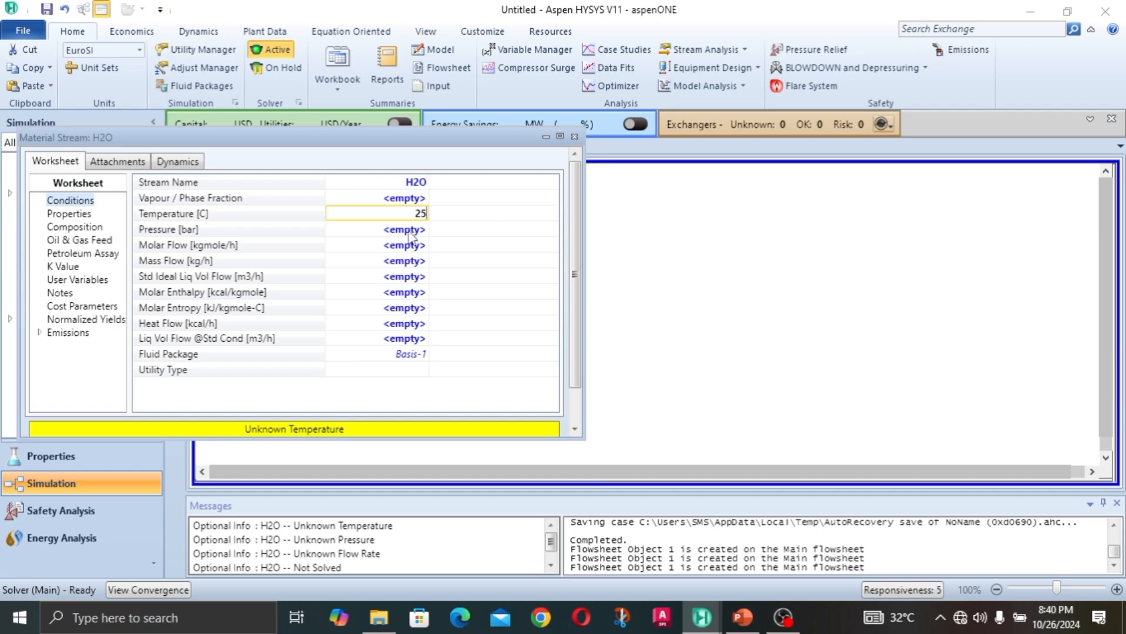
key("Return")
type("1")
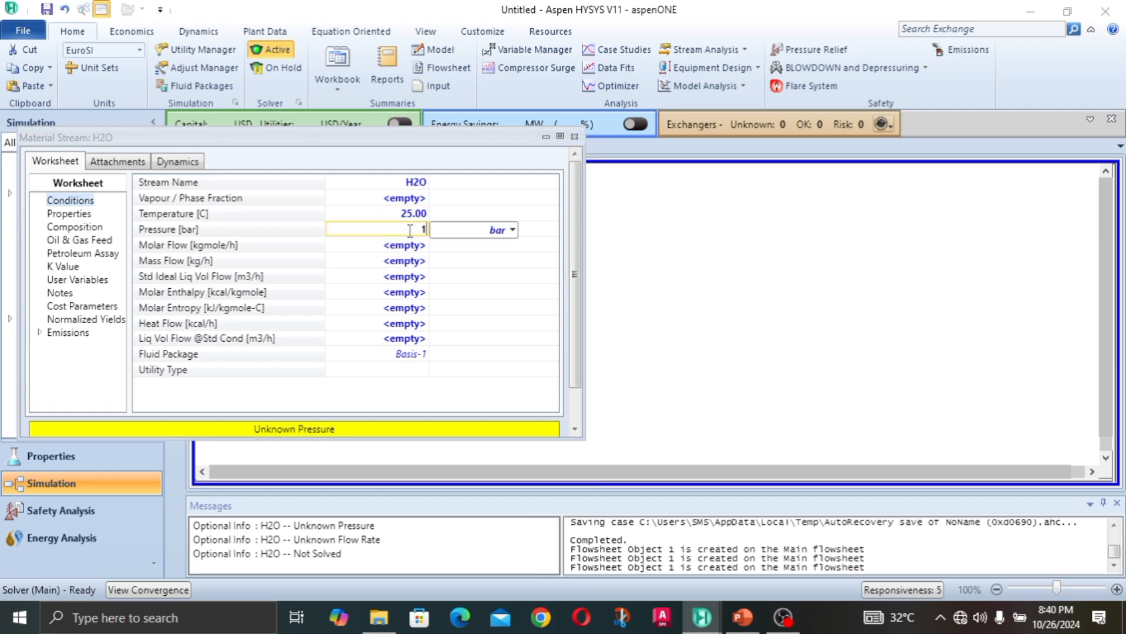
type("0")
Step: Set the H2O stream's molar flow to 1000 kgmole/h and close the stream's window
left_click(410, 249)
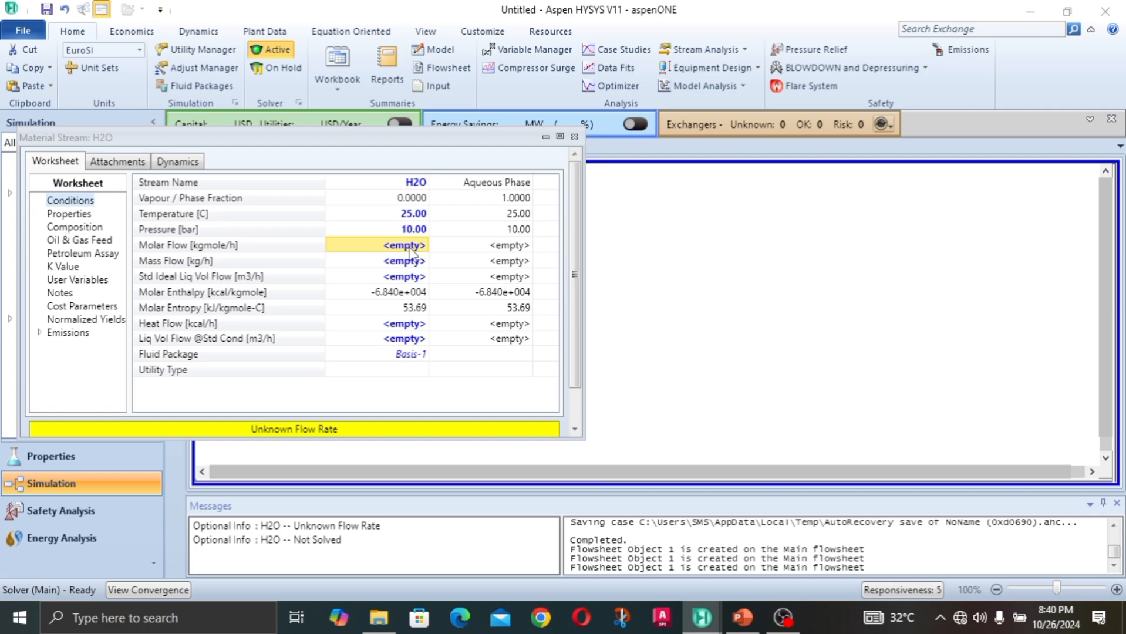
type("1000")
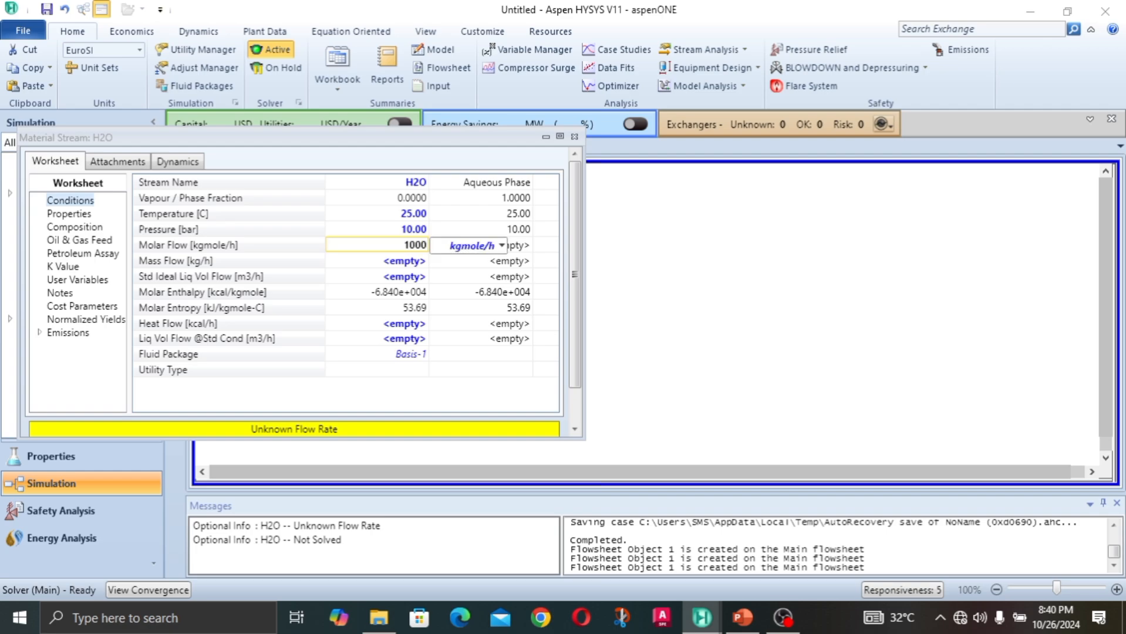
key("Return")
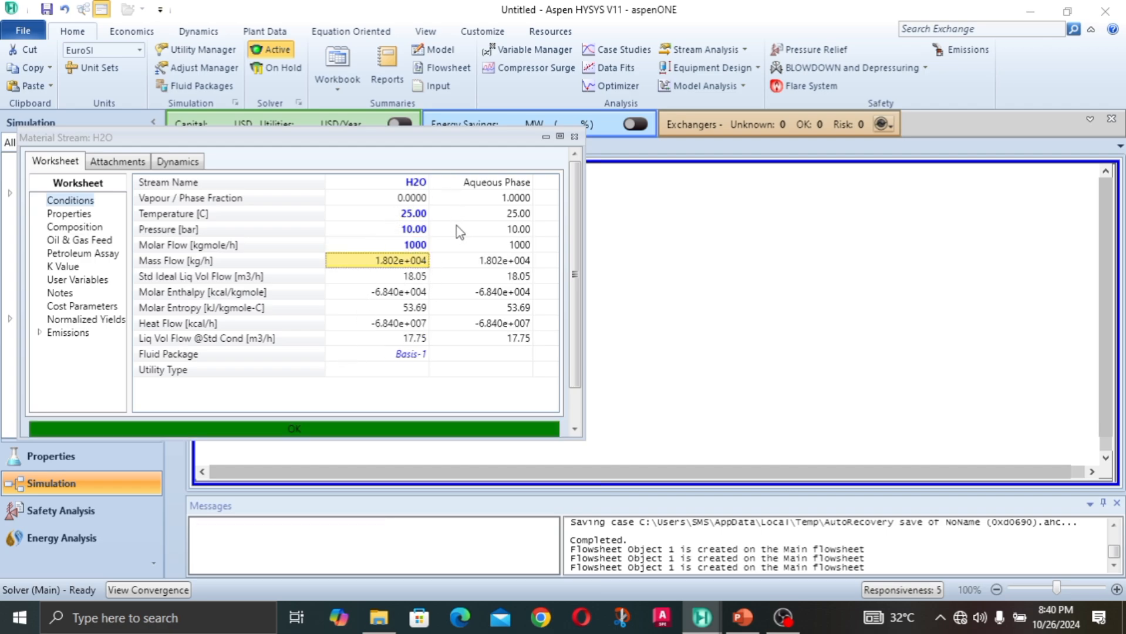
mouse_move(460, 232)
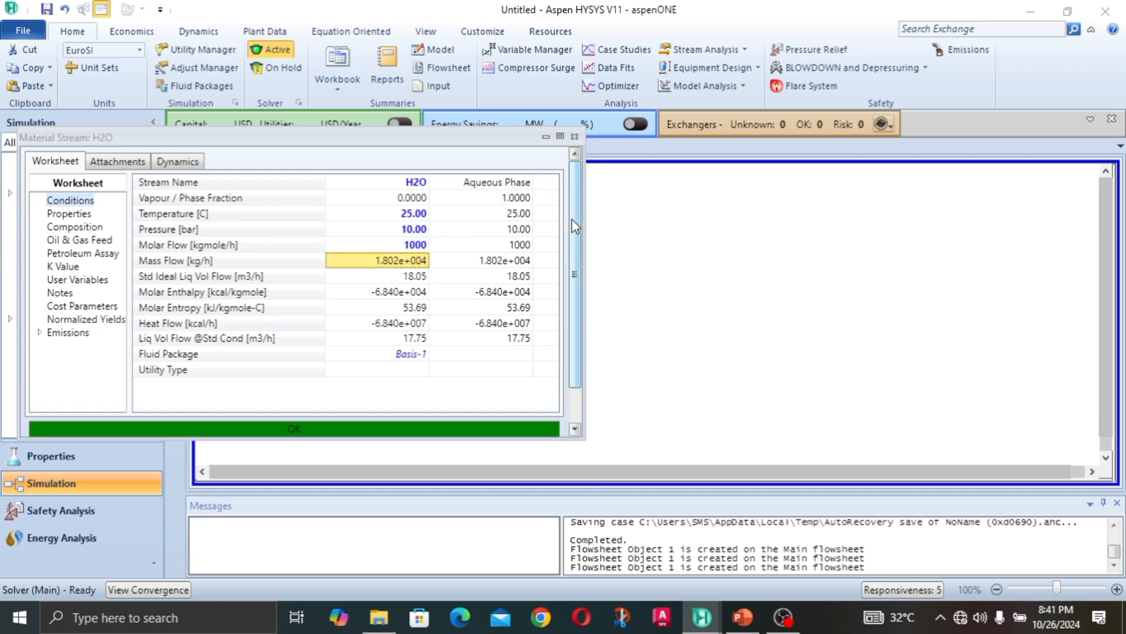
scroll(582, 290, "down", 2)
scroll(583, 289, "up", 2)
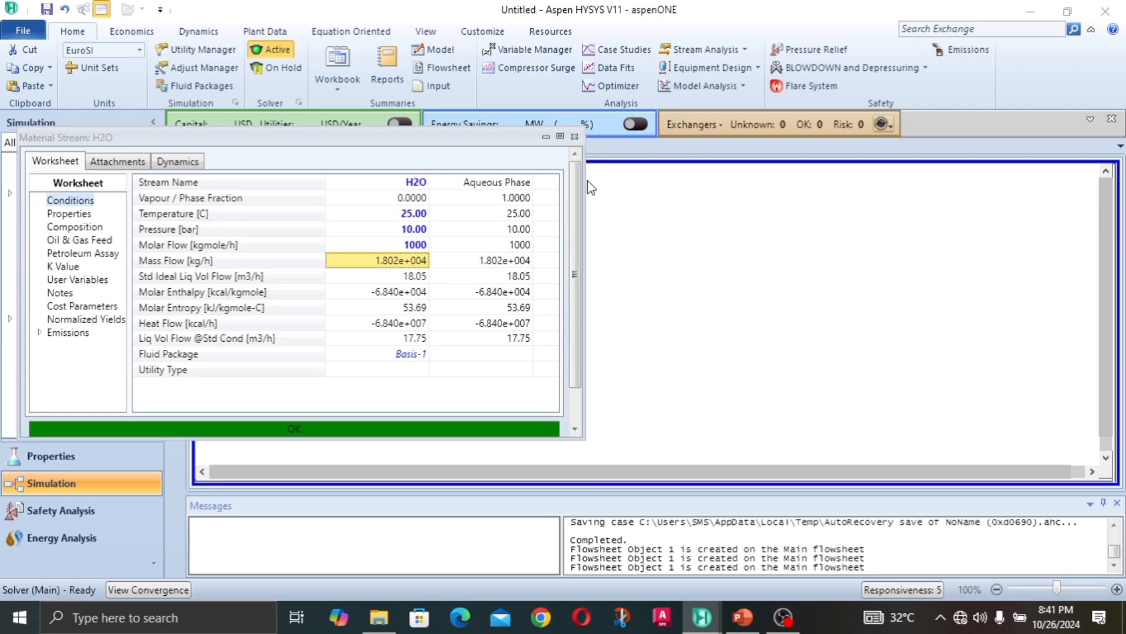
left_click_drag(572, 206, 581, 185)
left_click(424, 199)
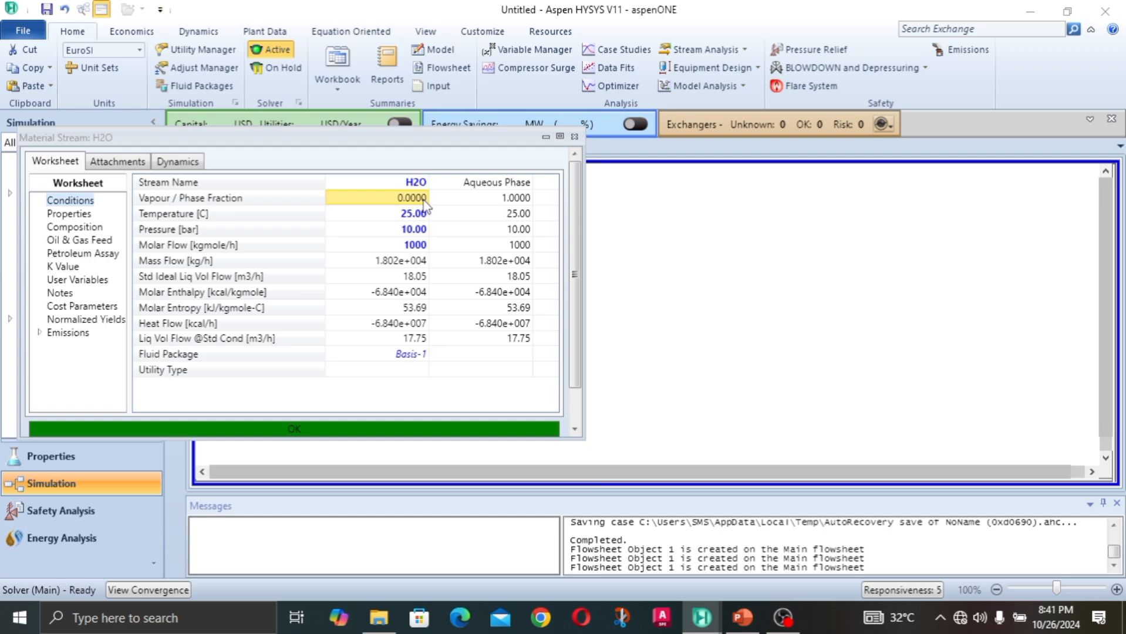
left_click(574, 137)
Step: Add a pump to the flowsheet and open its design window
left_click(173, 193)
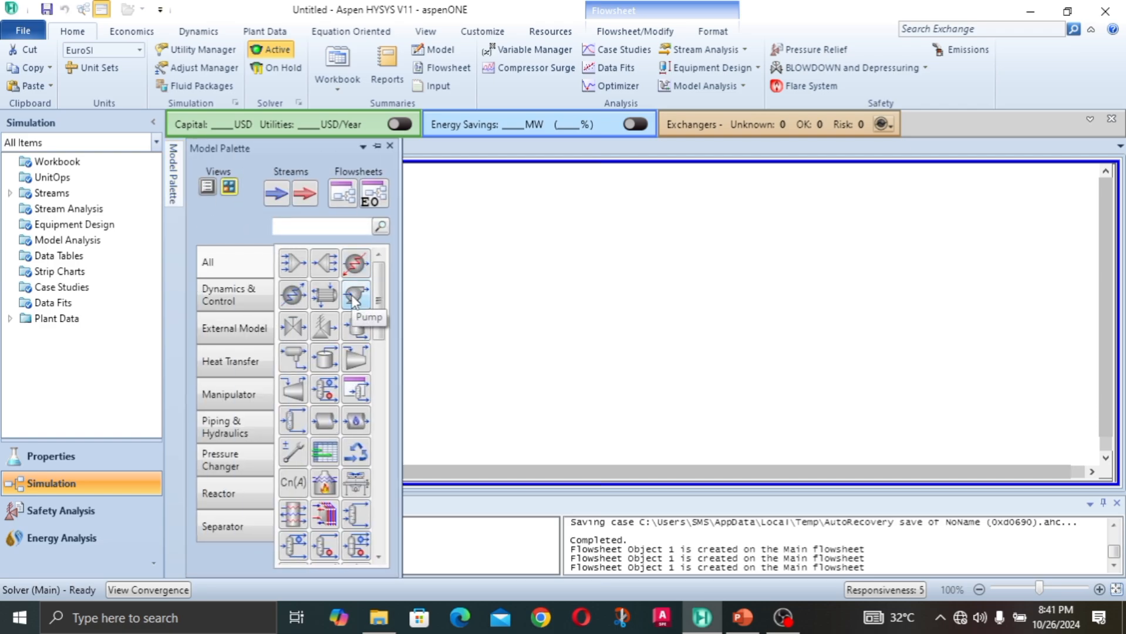
left_click_drag(354, 299, 379, 286)
double_click(379, 286)
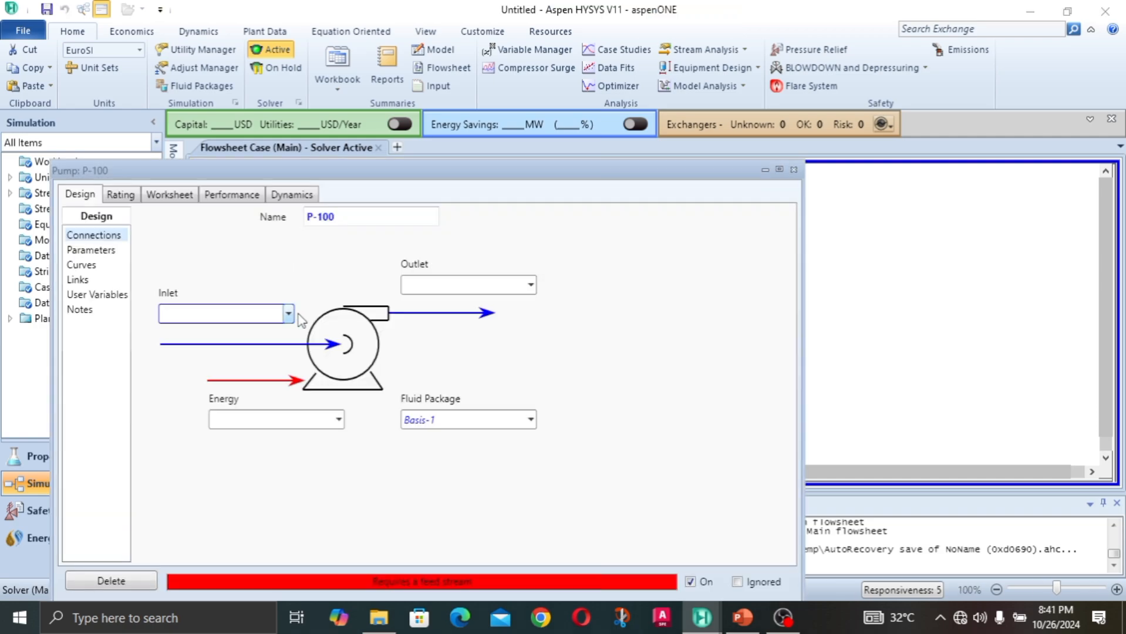
Step: Connect the H2O stream to the pump's inlet and create an outlet stream named PUMPED H2O
left_click_drag(360, 175, 371, 80)
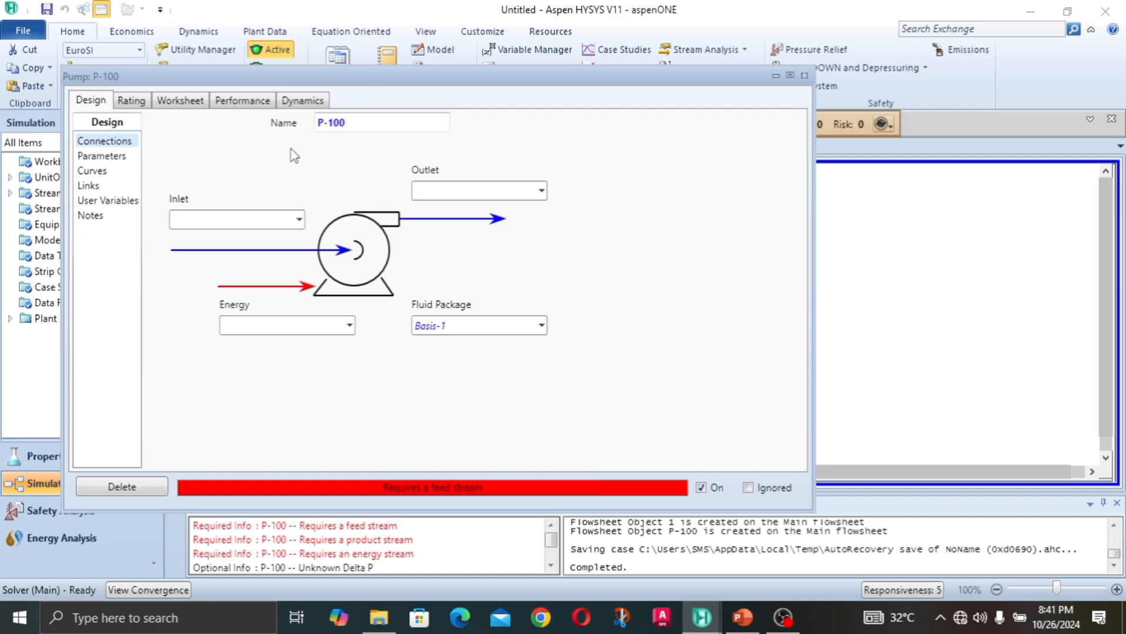
left_click(299, 219)
left_click(235, 244)
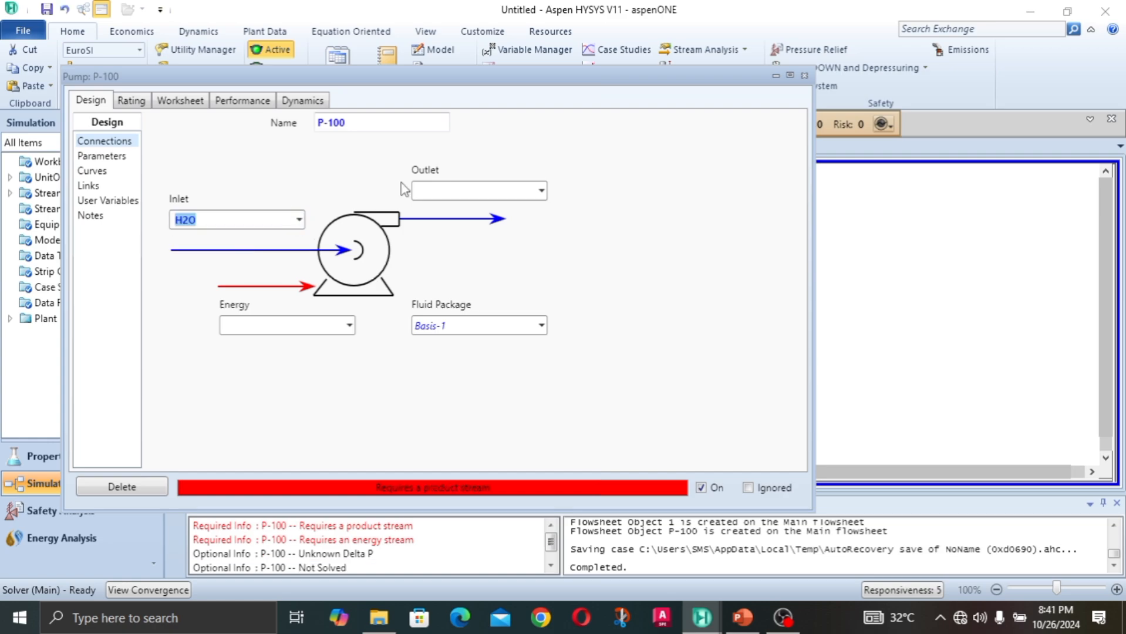
left_click(478, 191)
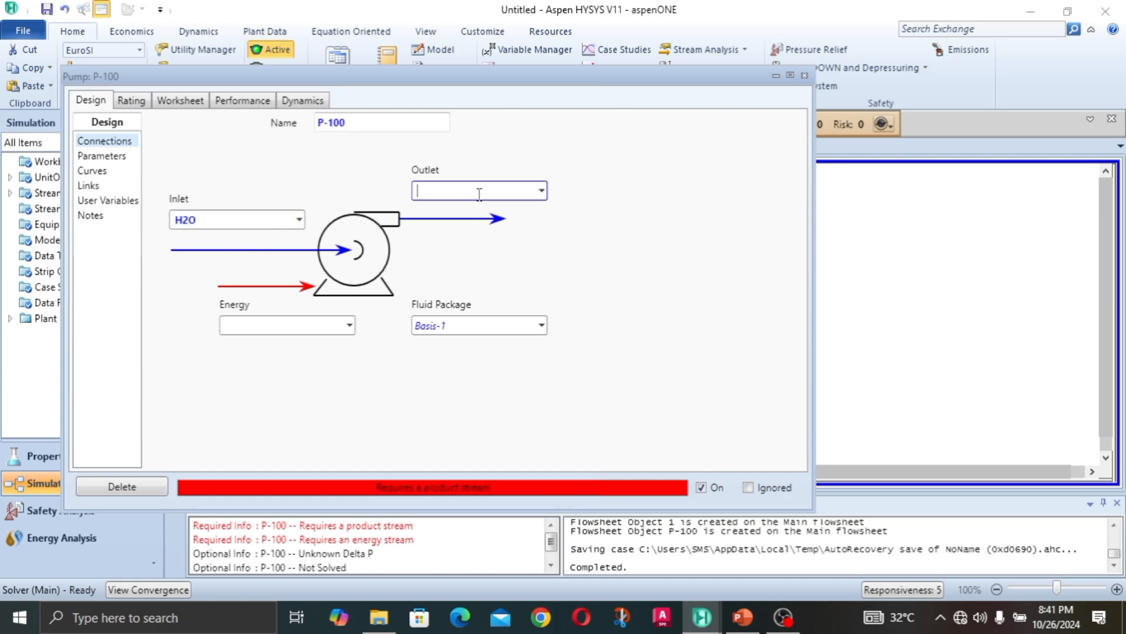
type("PUMPED H2O")
key("Return")
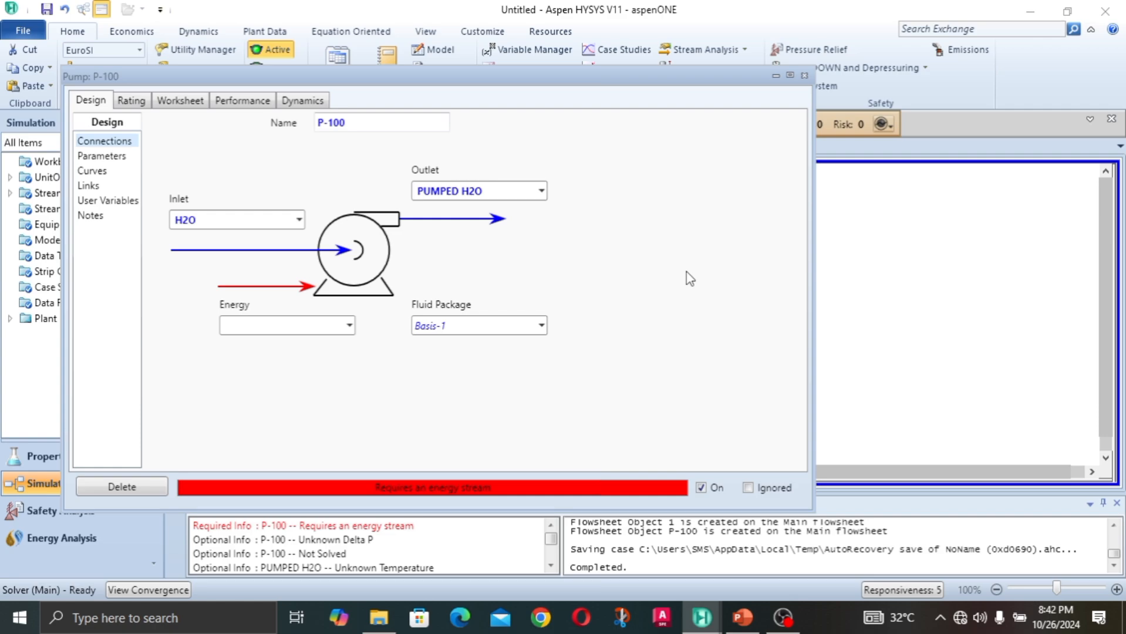
Step: Create an energy stream named E-PUMP for the pump
left_click(280, 323)
type("E")
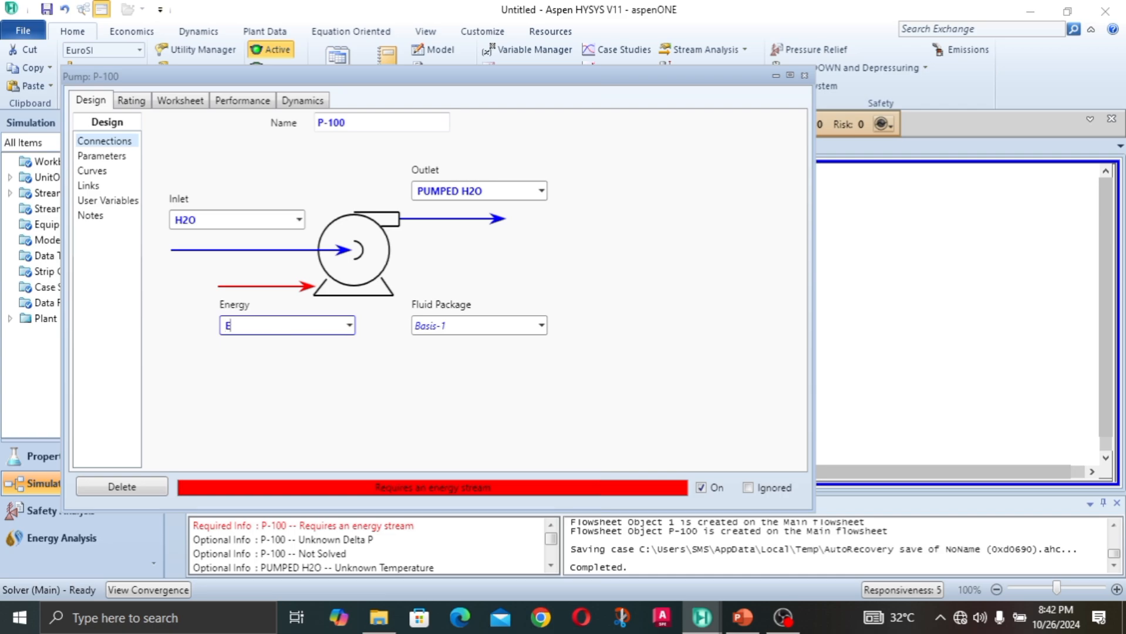
type("-PUMP")
key("Return")
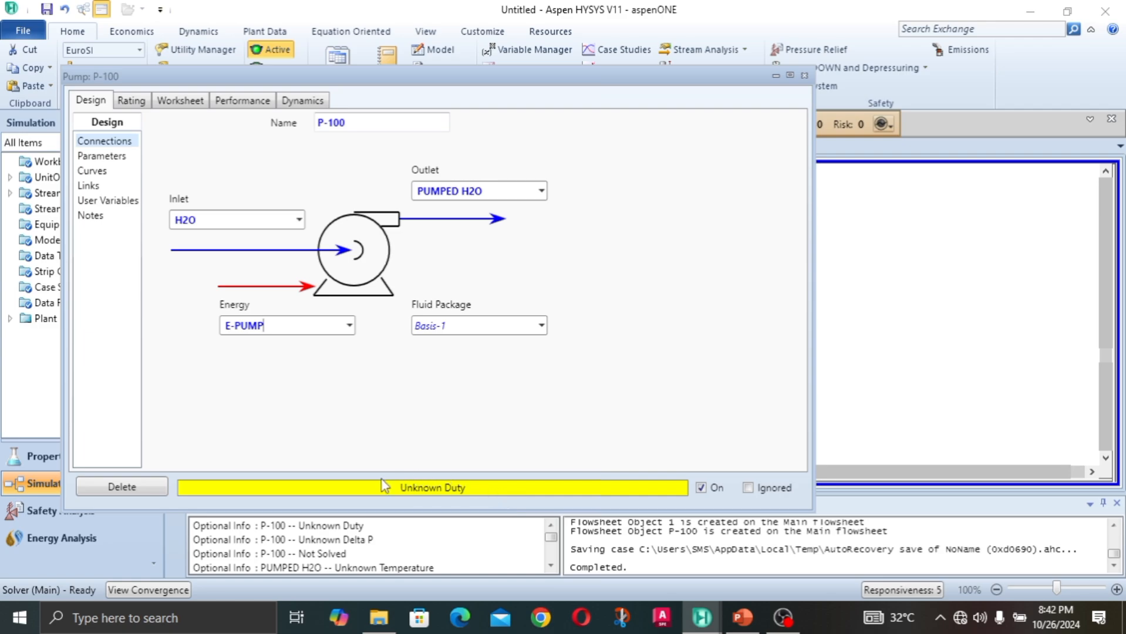
Step: Set the pressure of the PUMPED H2O outlet stream to 20 bar in the pump's worksheet
left_click(160, 104)
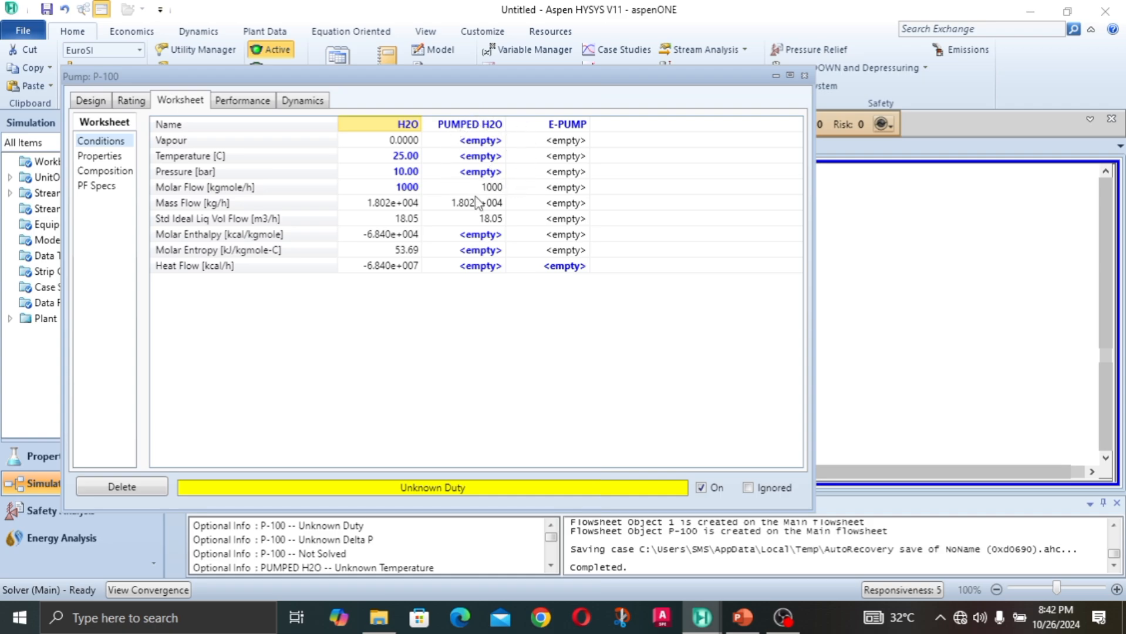
mouse_move(476, 203)
left_click(481, 172)
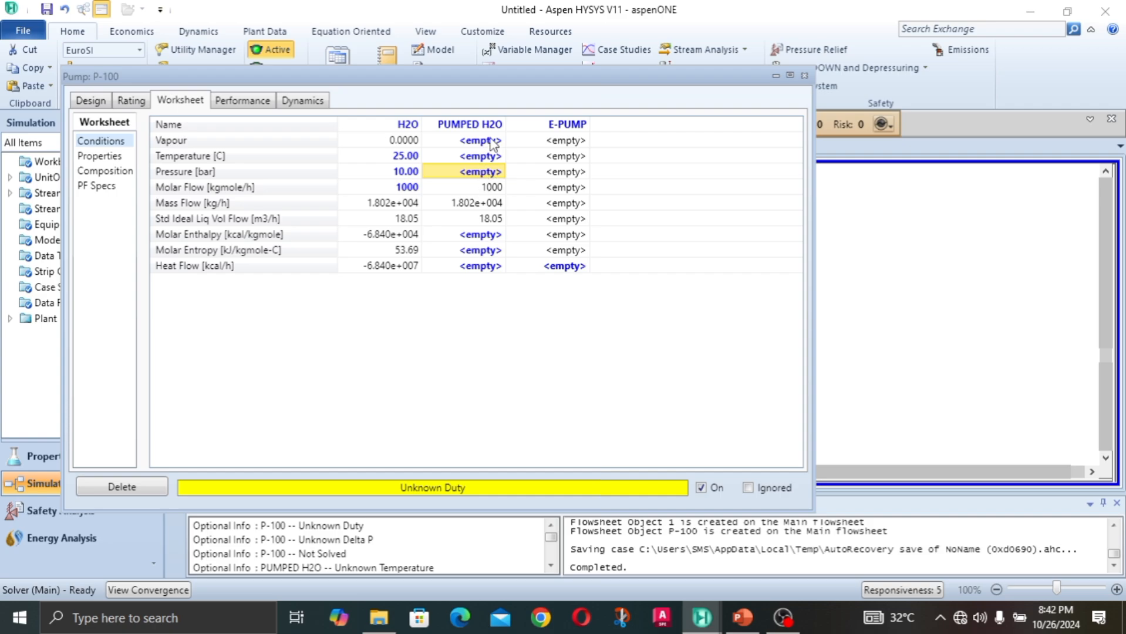
left_click(479, 155)
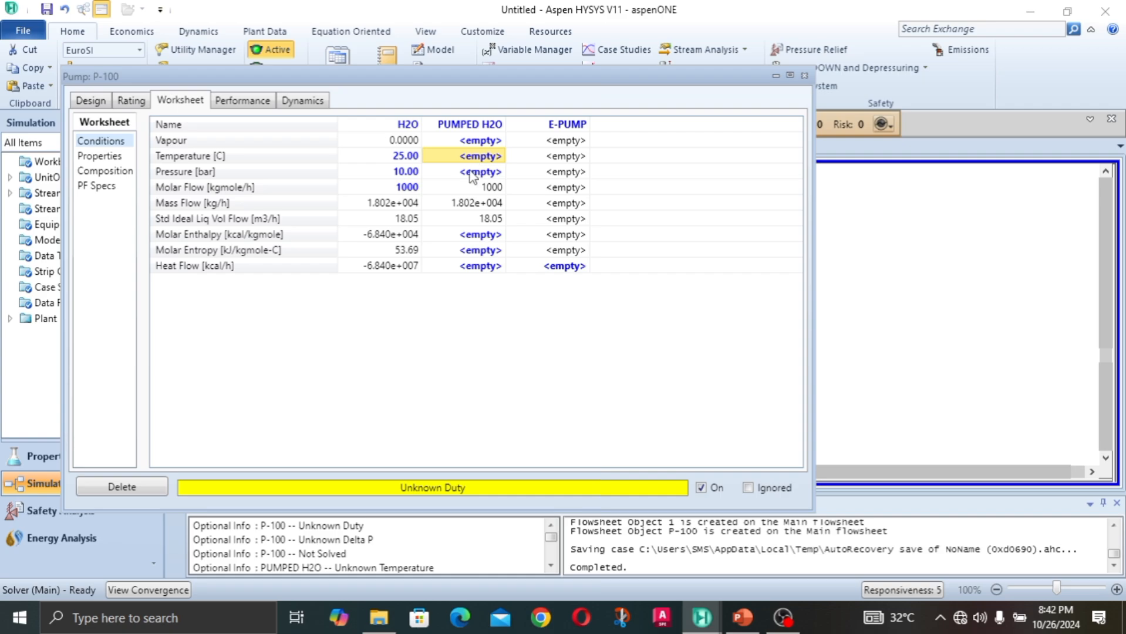
left_click(477, 172)
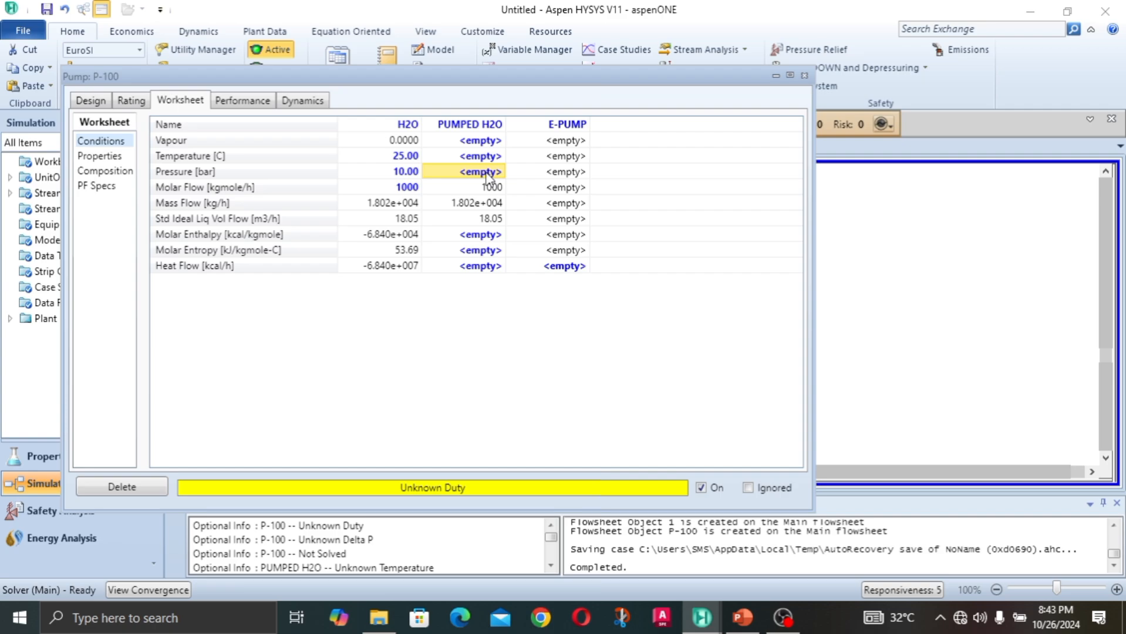
left_click(486, 202)
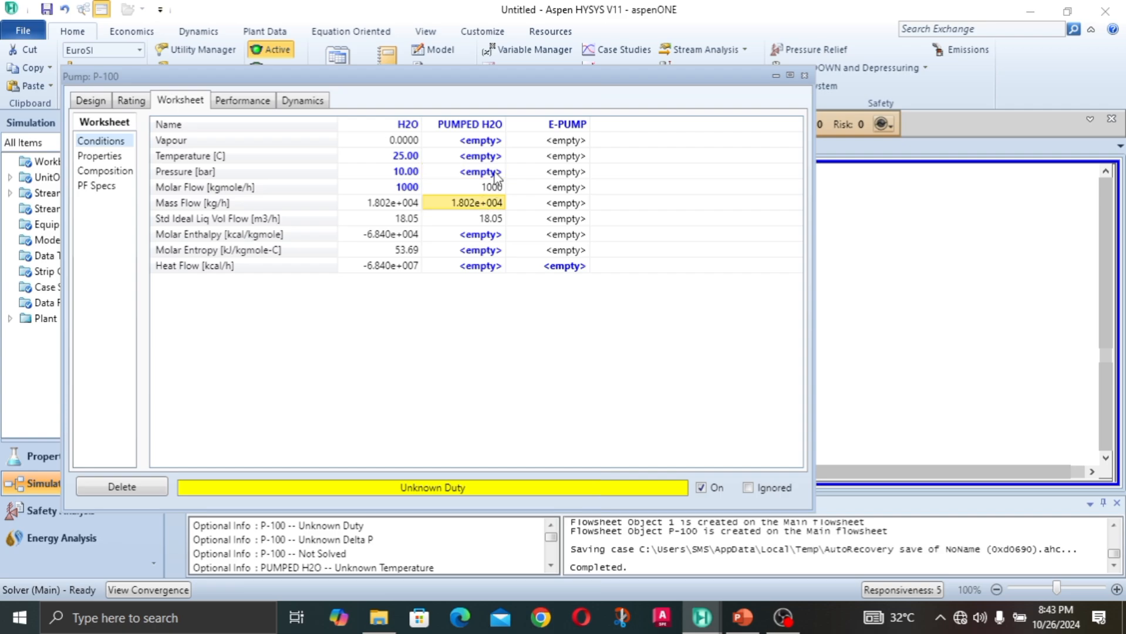
left_click(495, 172)
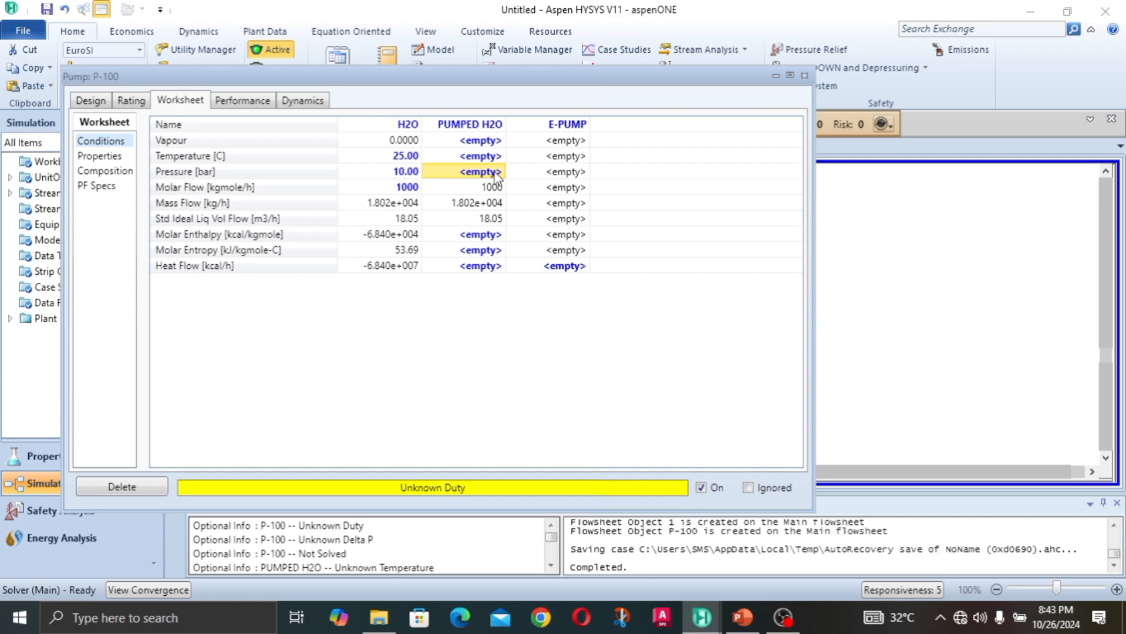
type("20")
key("Return")
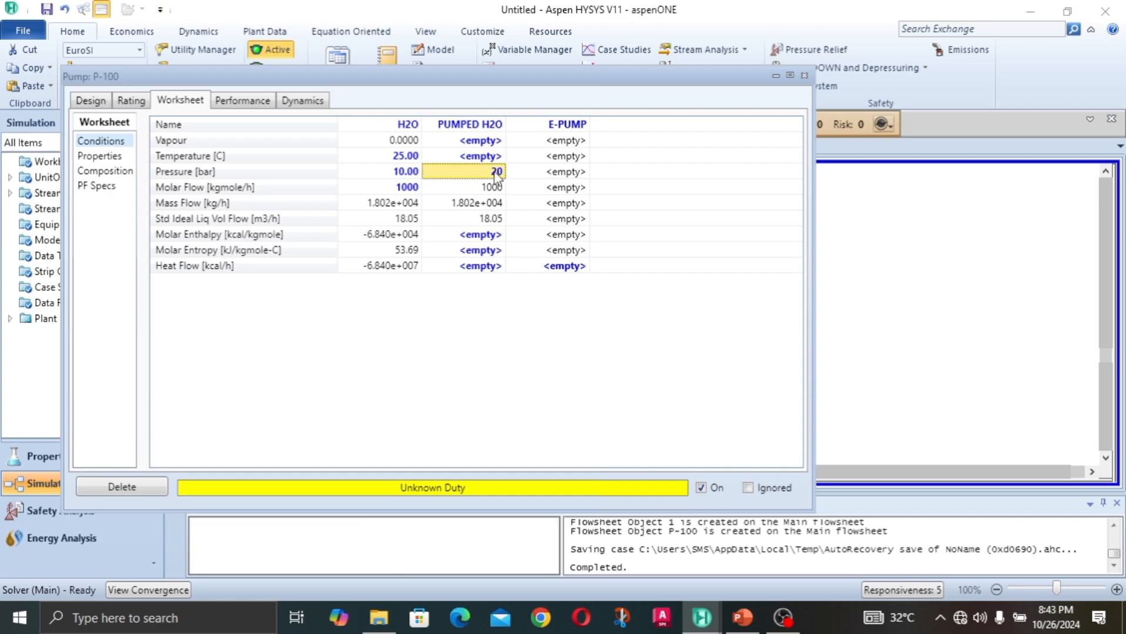
Step: Examine the flows, temperature, entropy and heat flow calculated for the pumped stream in the pump's worksheet, and close the pump window
left_click(578, 235)
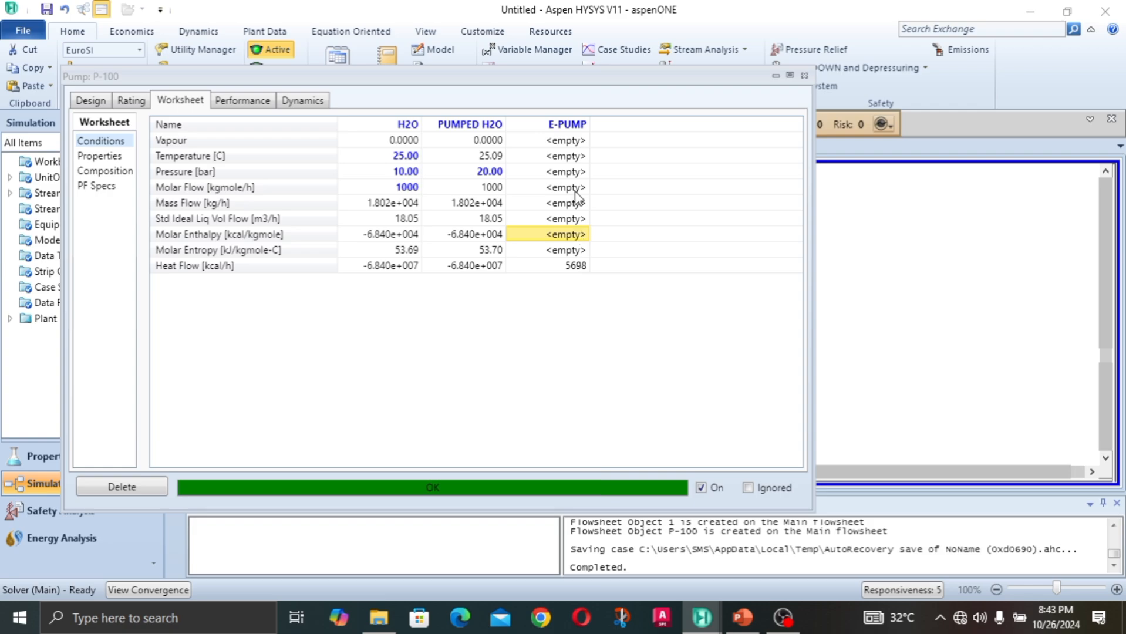
left_click(483, 194)
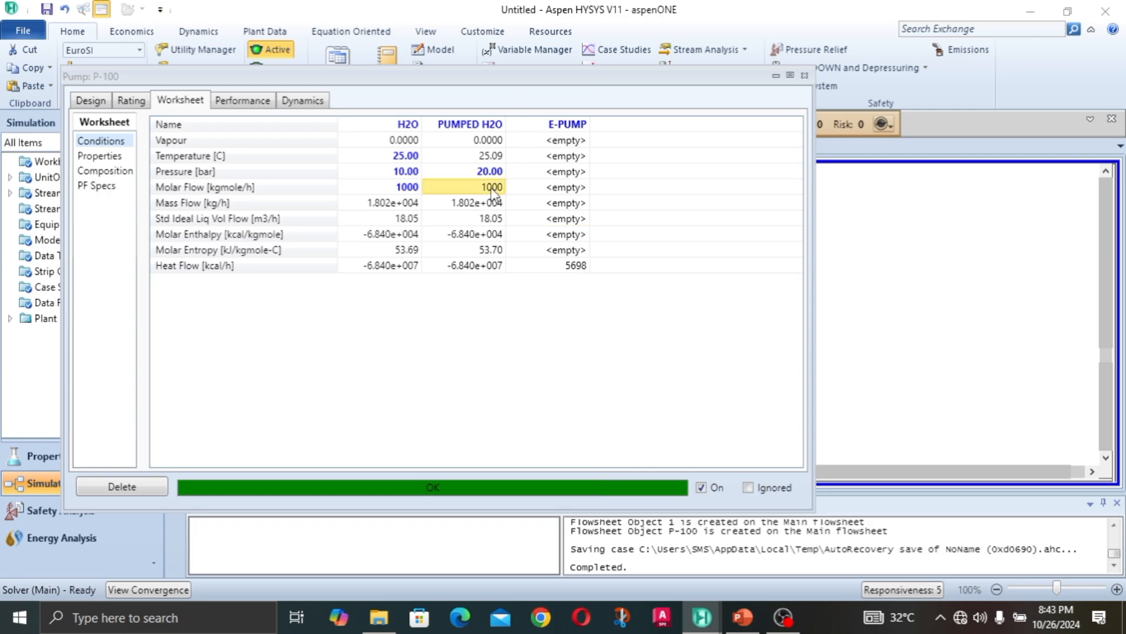
left_click(485, 205)
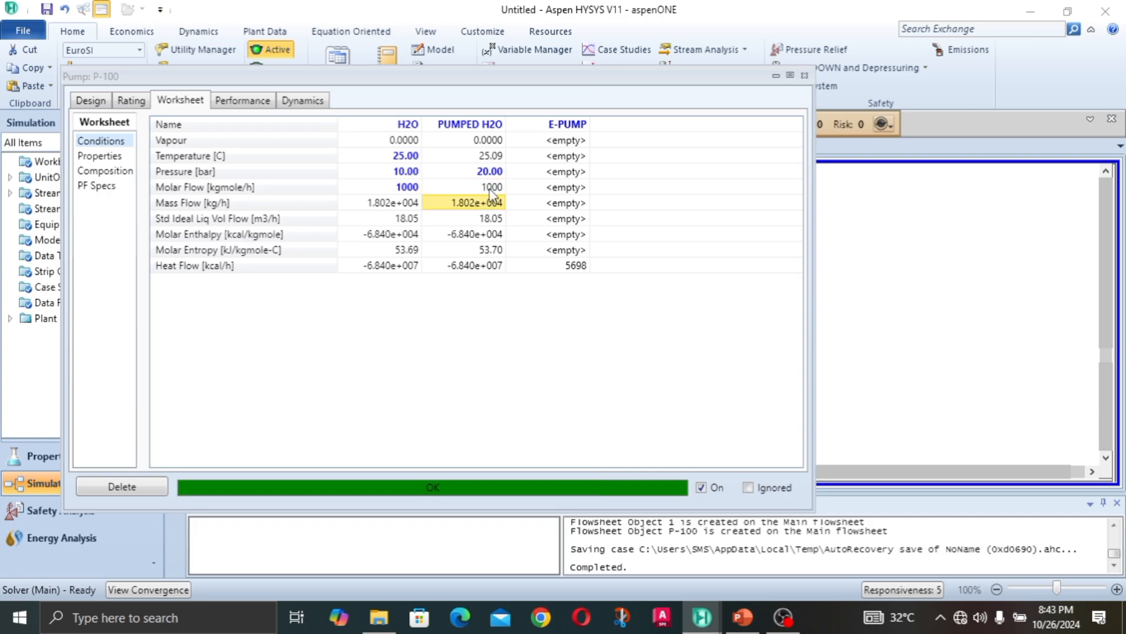
left_click(489, 189)
left_click(491, 220)
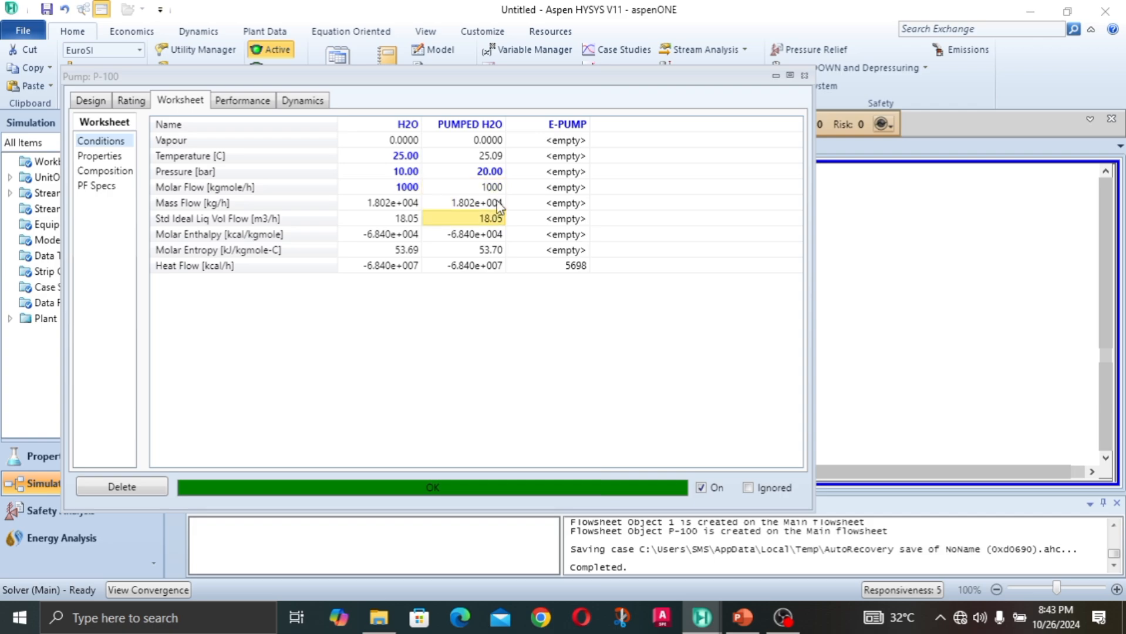
left_click(493, 187)
left_click(496, 204)
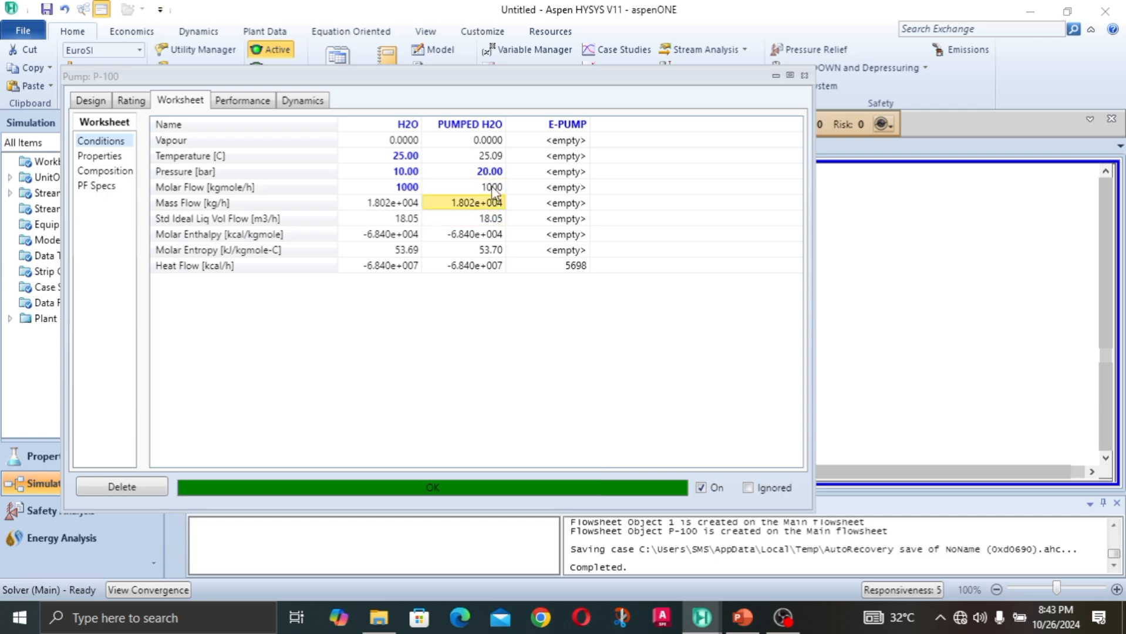
mouse_move(492, 191)
left_click(475, 226)
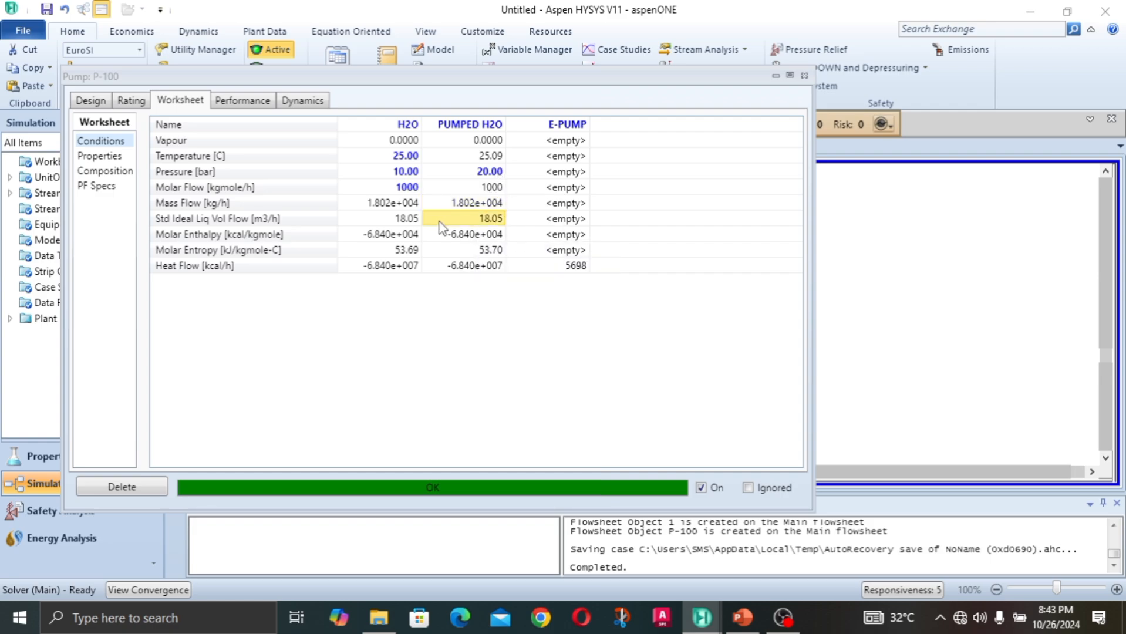
left_click(499, 157)
left_click(492, 251)
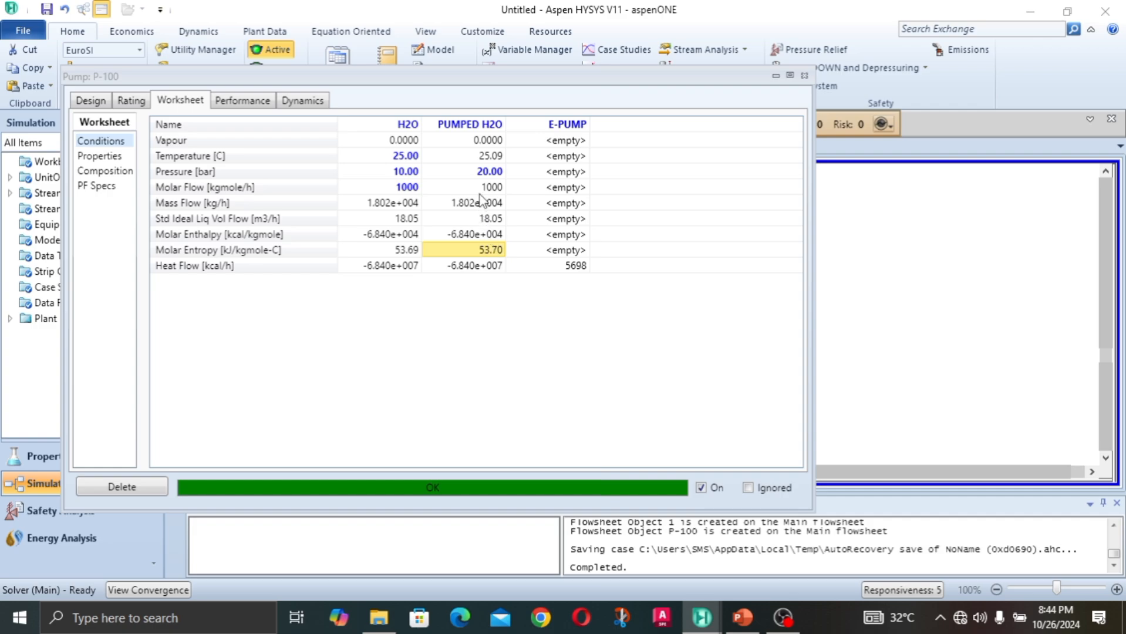
mouse_move(475, 208)
left_click(498, 211)
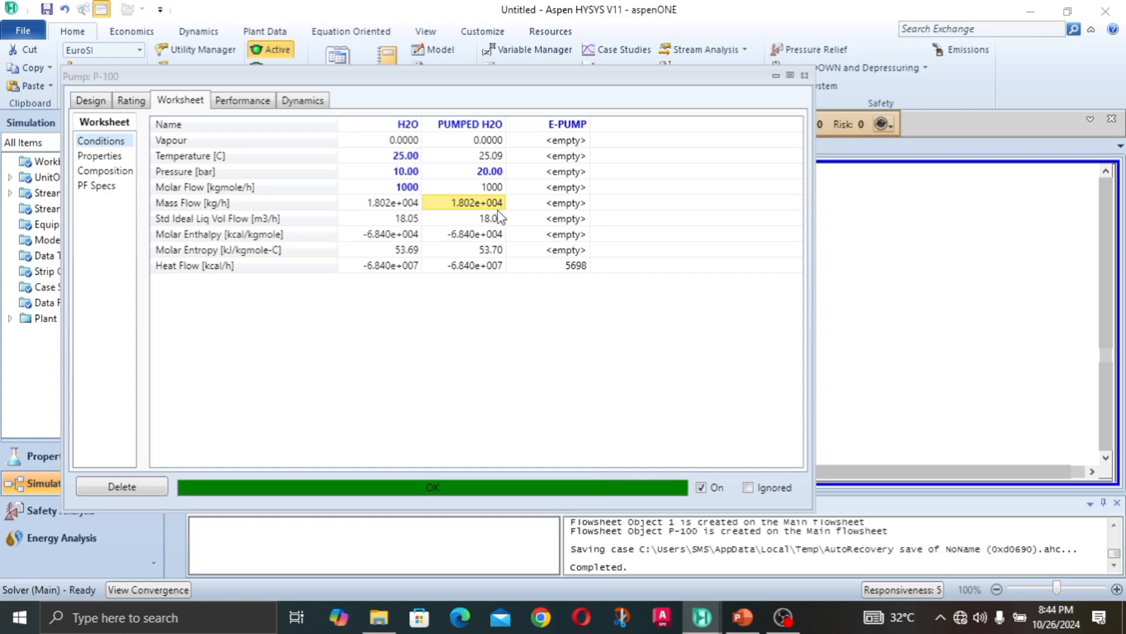
left_click(805, 76)
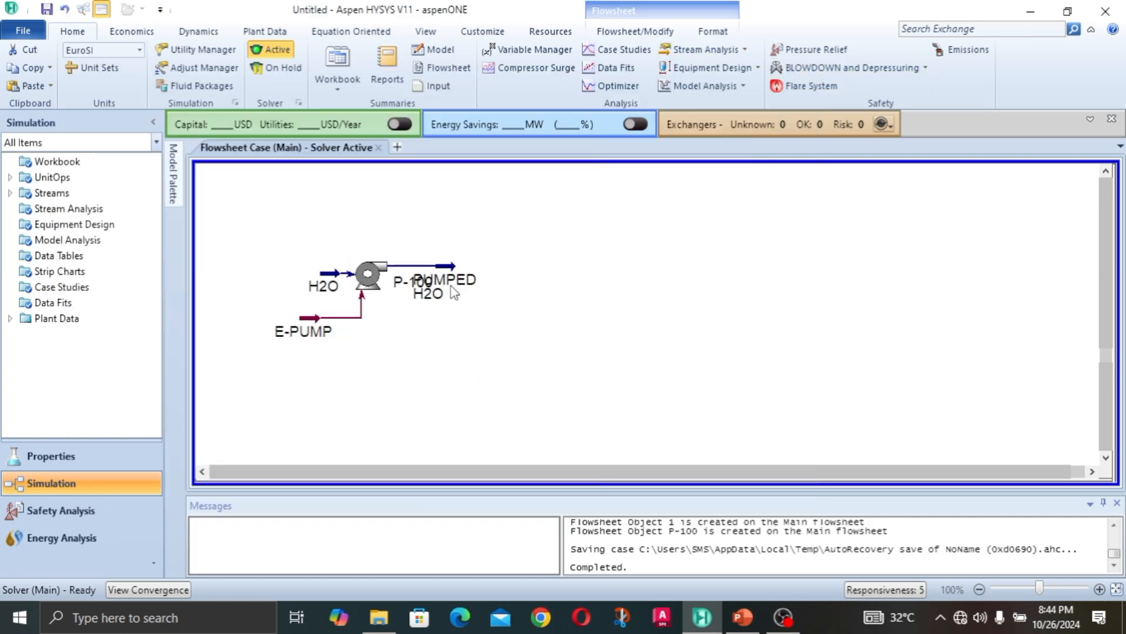
Step: Space out the flowsheet by moving the PUMPED H2O and H2O streams farther away from the pump
left_click_drag(454, 292, 544, 292)
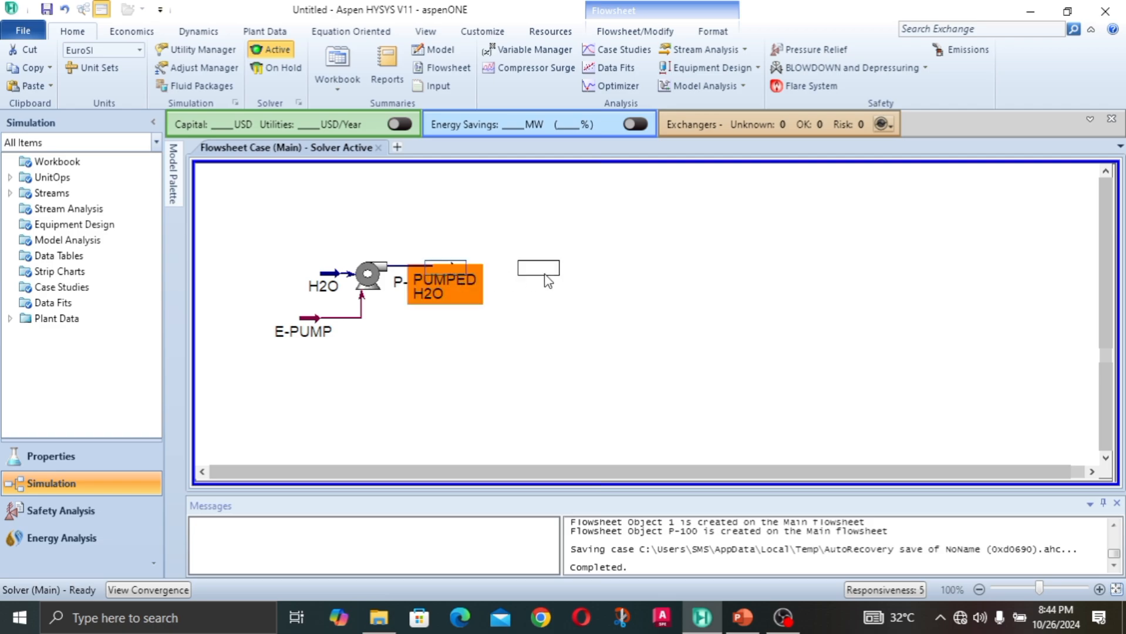
left_click(495, 386)
left_click_drag(314, 278, 276, 288)
left_click(367, 224)
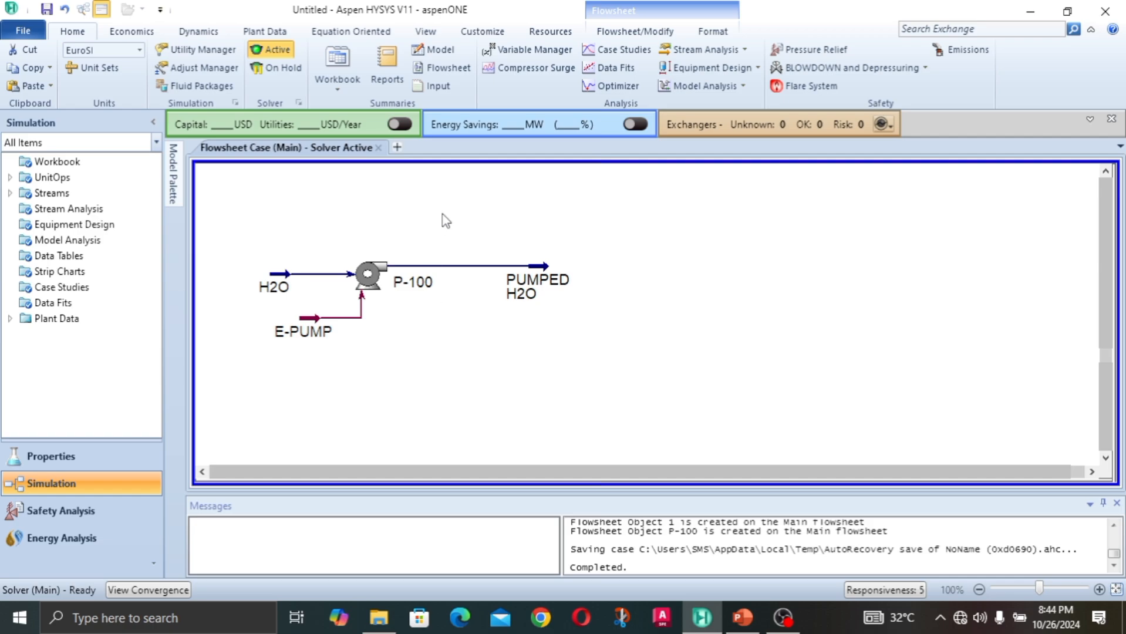
Step: Open the H2O inlet stream's conditions and set its temperature to 180 °C
left_click(276, 286)
double_click(276, 286)
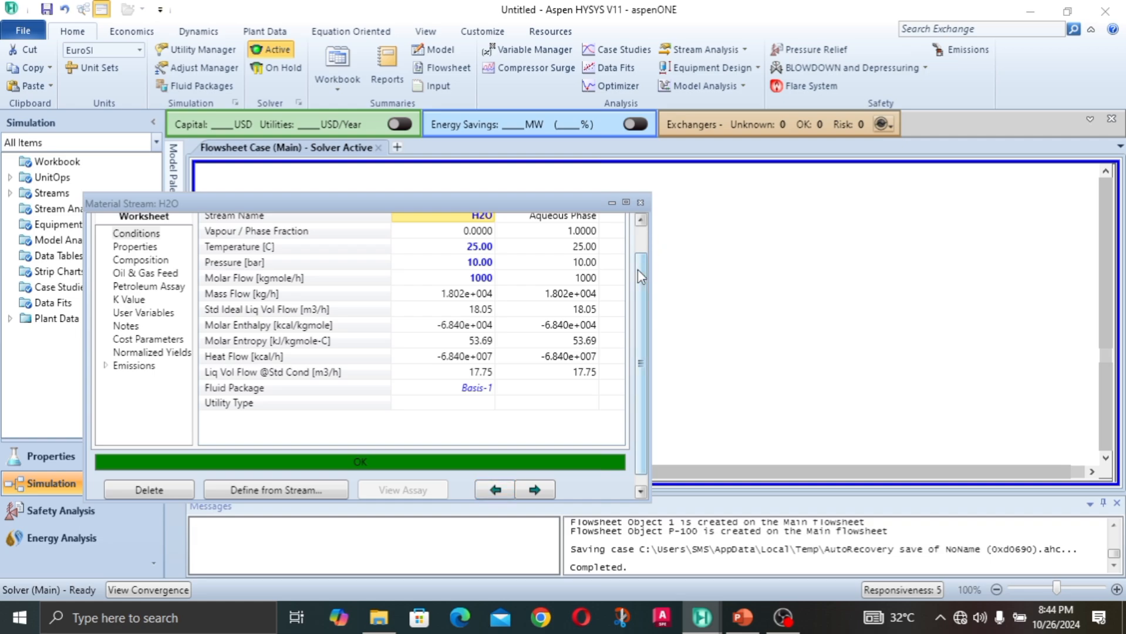
left_click_drag(638, 270, 640, 216)
left_click(474, 284)
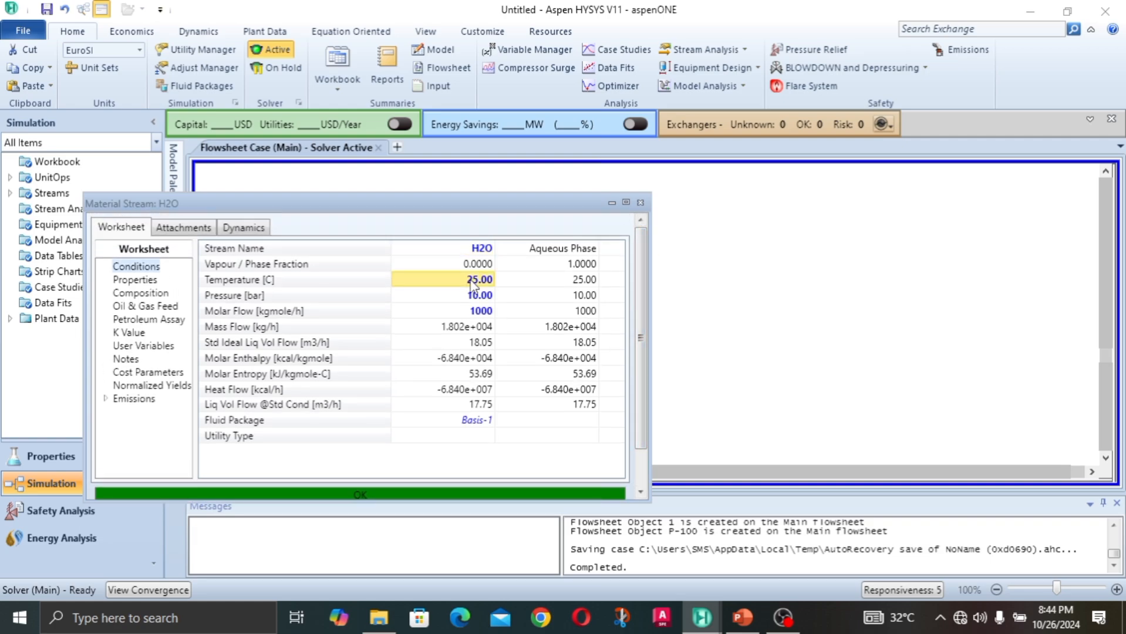
key("BackSpace")
type("1")
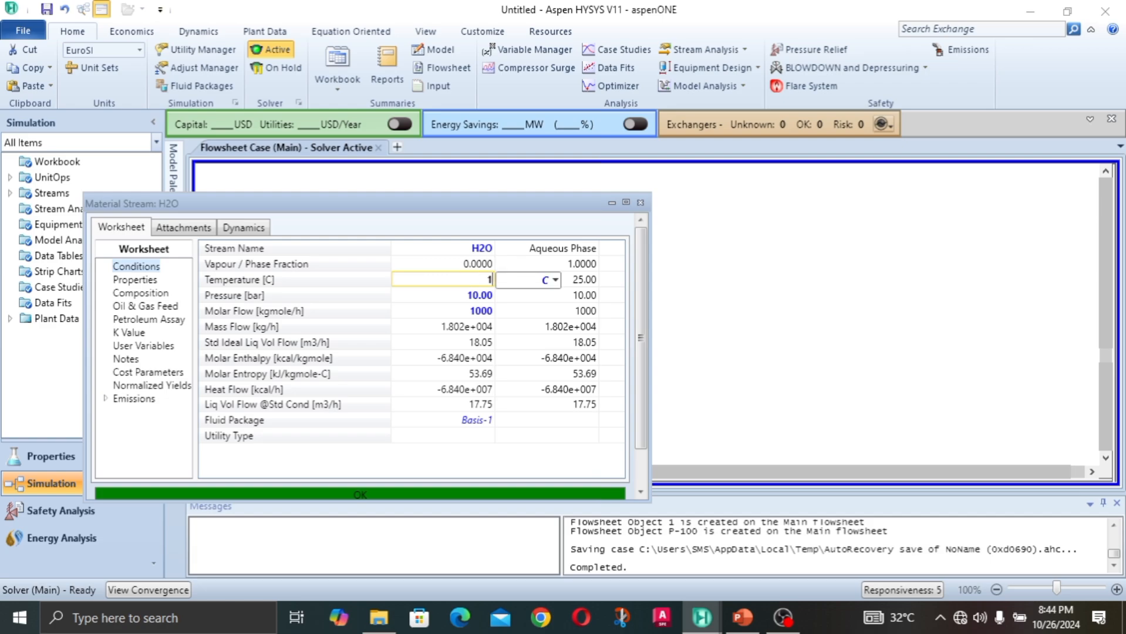
type("80")
key("Return")
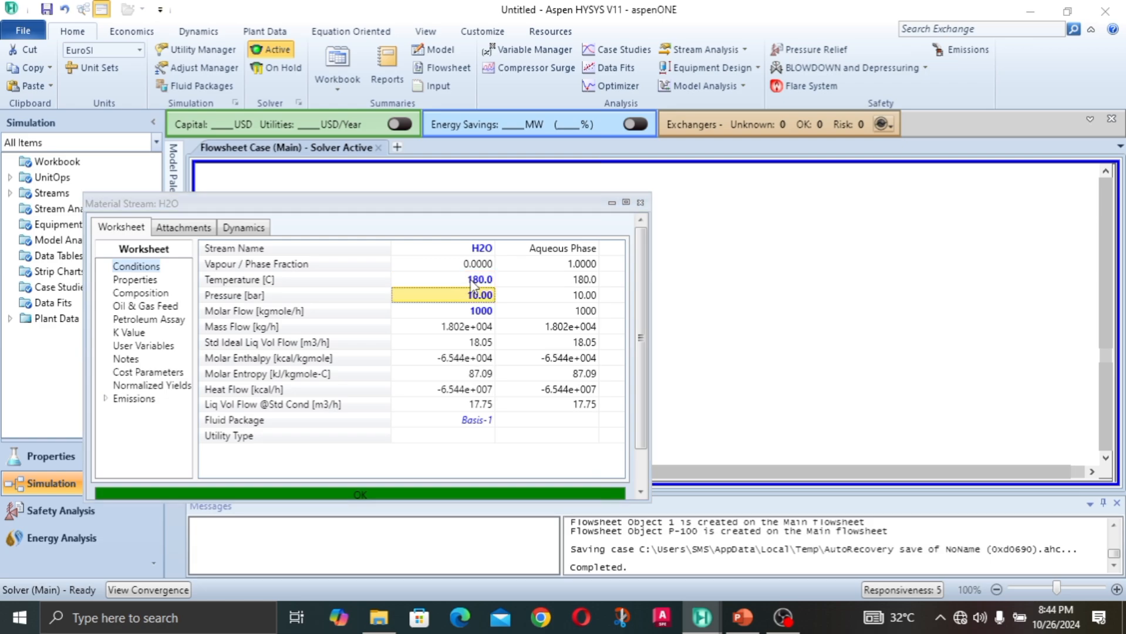
Step: Raise the H2O inlet stream's temperature to 200 °C and close the stream window
left_click(472, 281)
type("200")
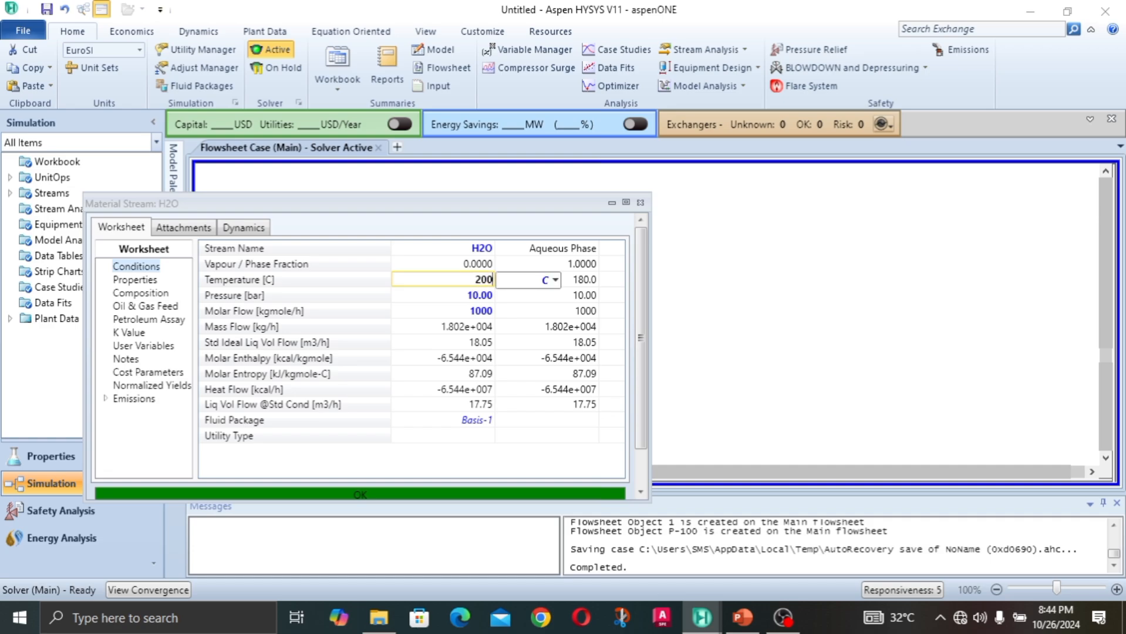
key("Return")
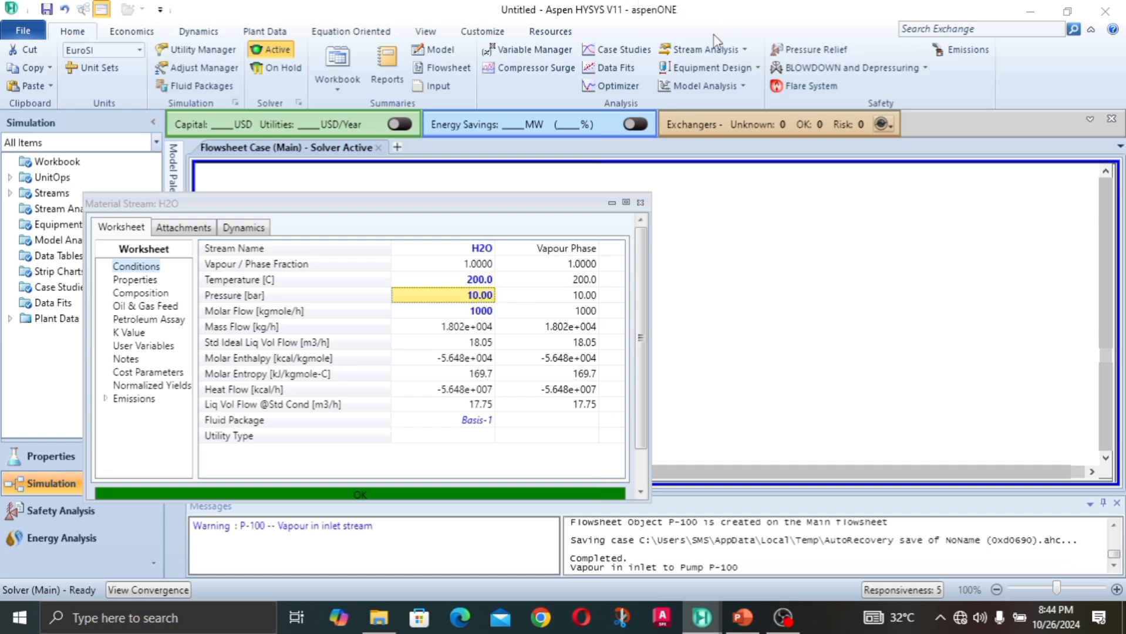
left_click(641, 203)
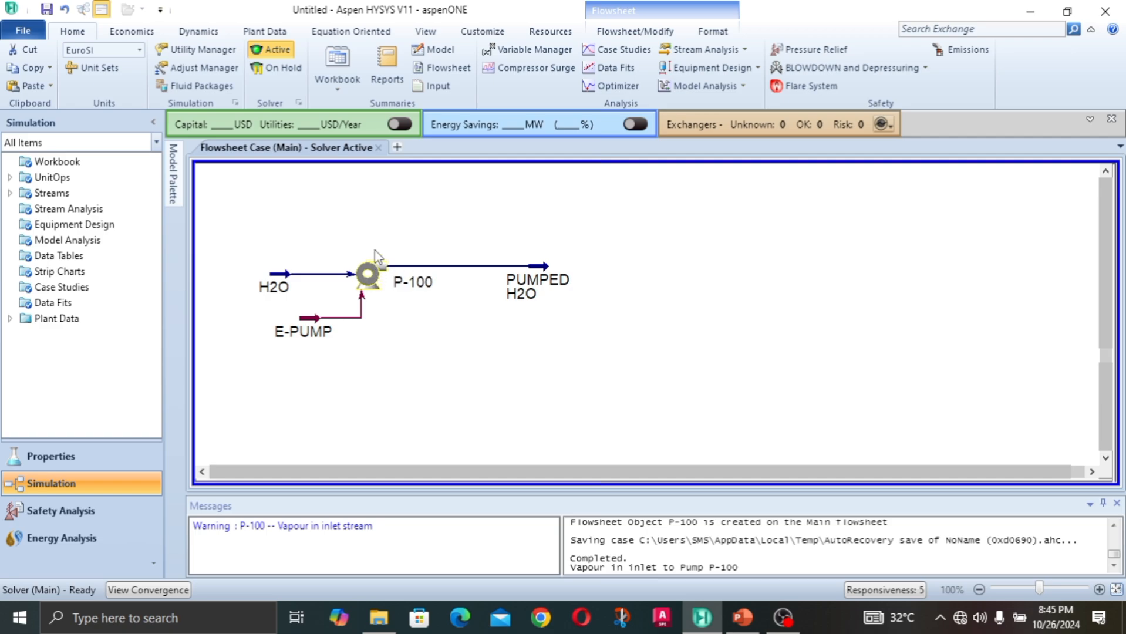
Step: Review the pump's worksheet conditions and solver status for the hotter inlet stream, and close the pump window
left_click(367, 285)
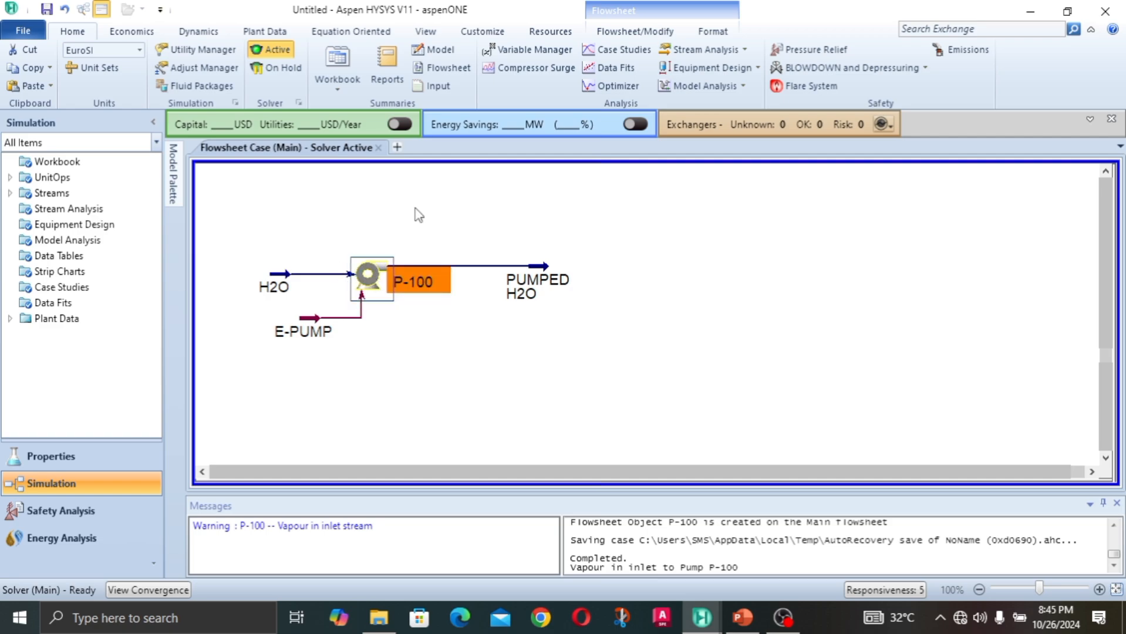
double_click(366, 285)
left_click_drag(414, 237, 443, 89)
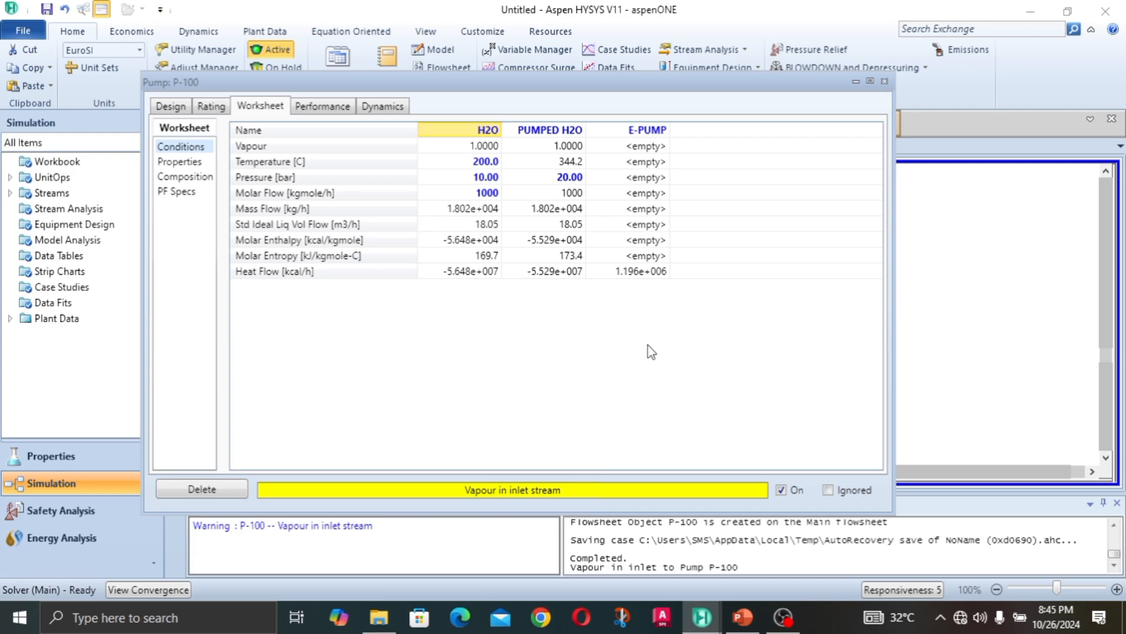
left_click(885, 81)
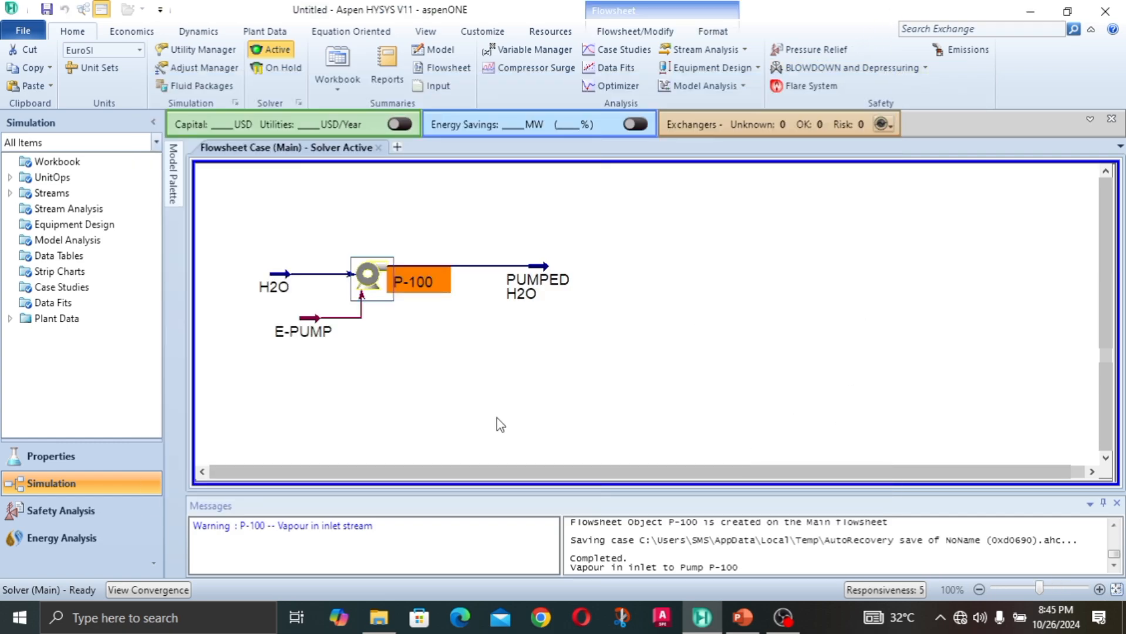
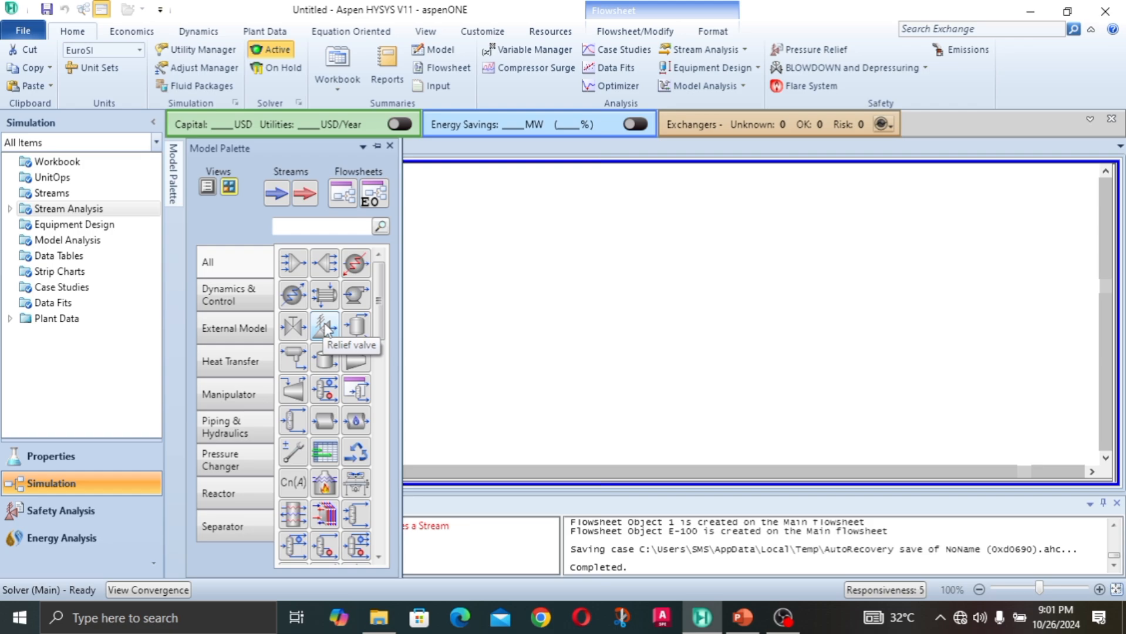
Step: Add a valve to the empty area of the flowsheet and place a material stream on its inlet side
left_click(293, 327)
left_click(524, 301)
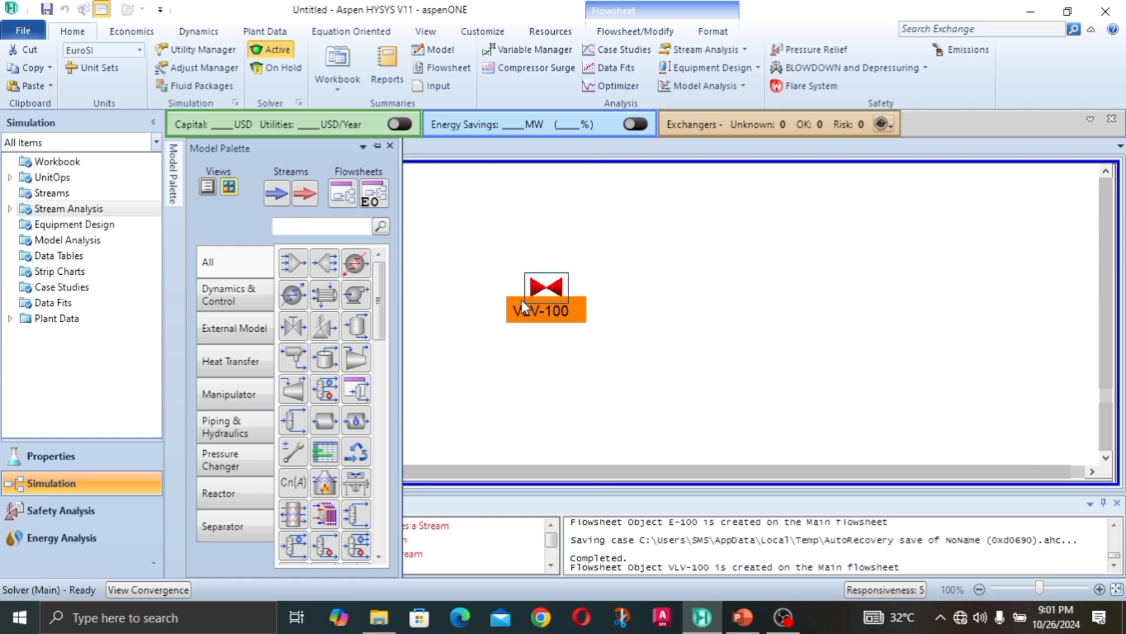
left_click(275, 193)
left_click(449, 296)
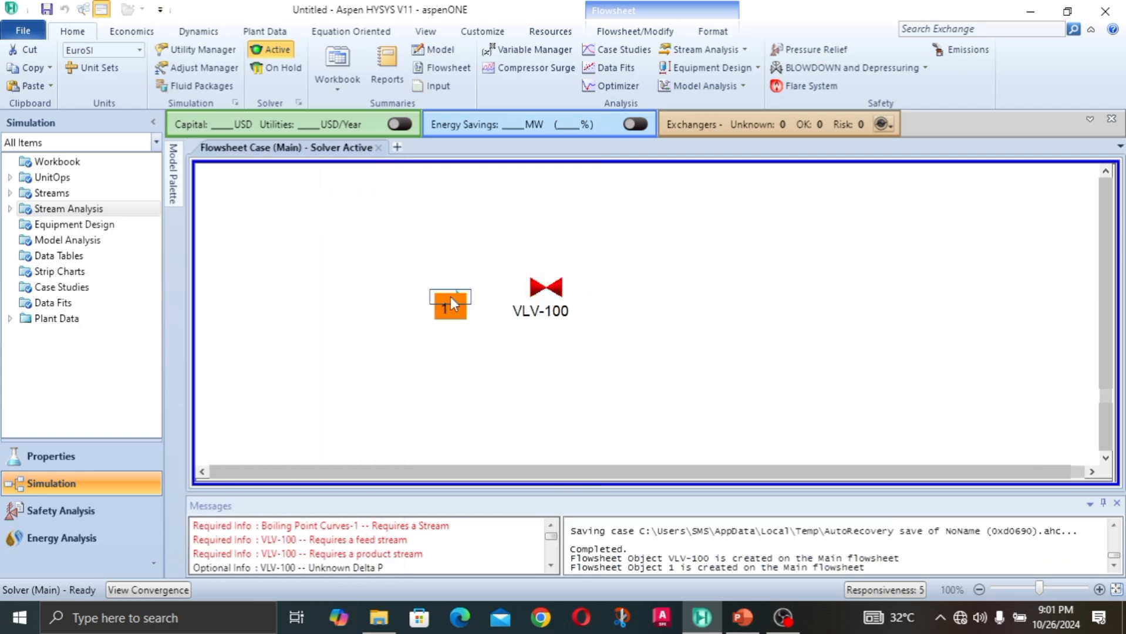
Step: Open the new material stream's conditions and name the stream H2O
double_click(450, 297)
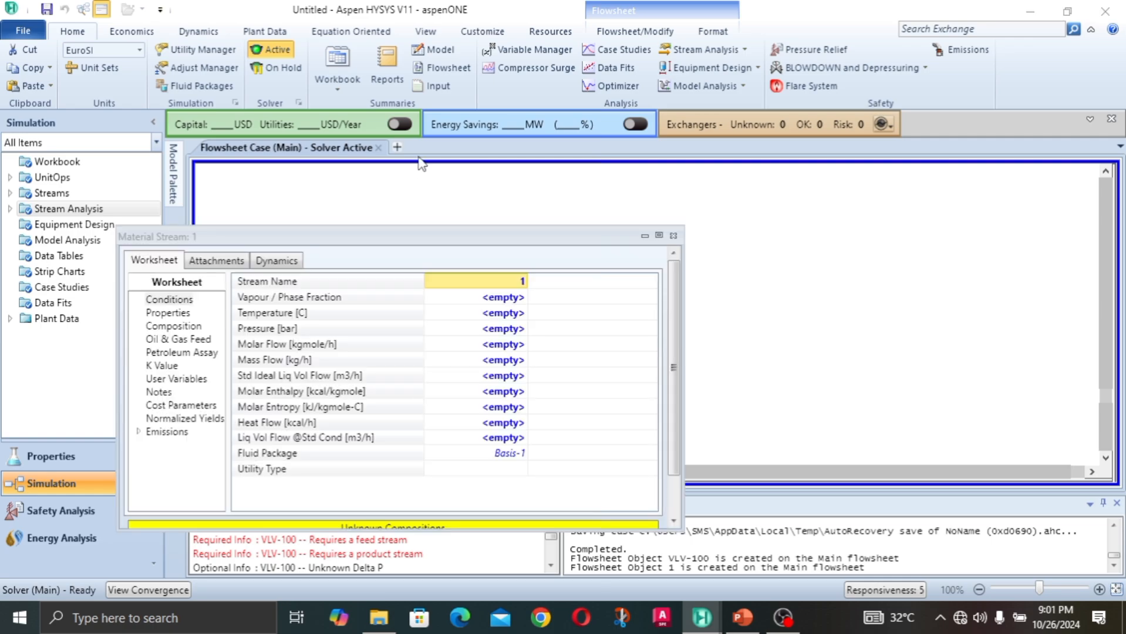
left_click_drag(675, 291, 676, 264)
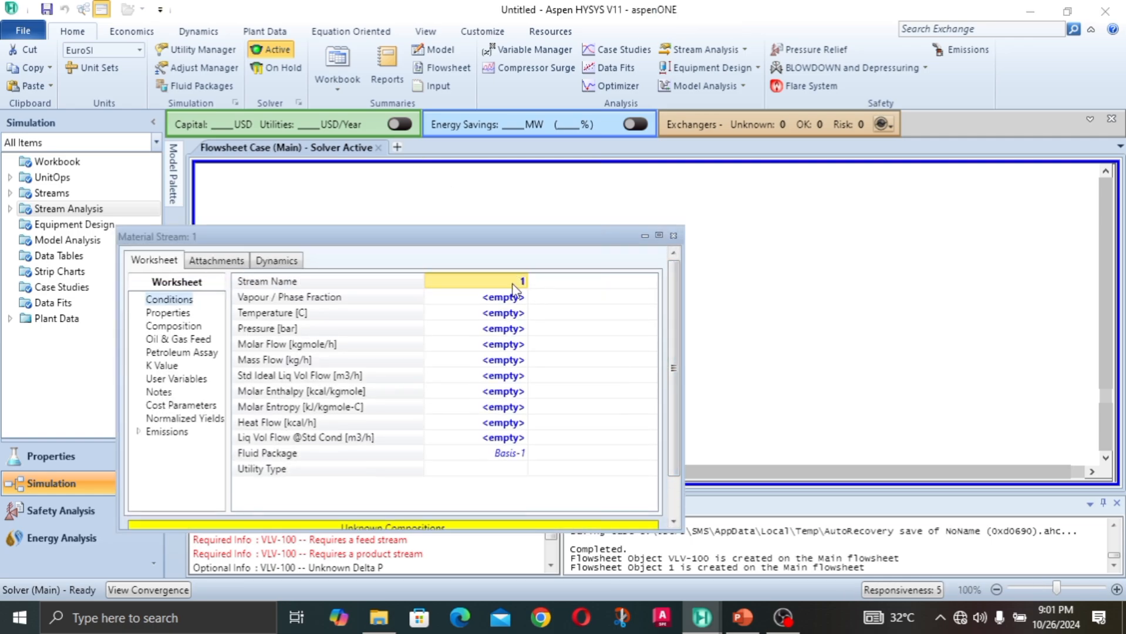
type("H2O")
key("Return")
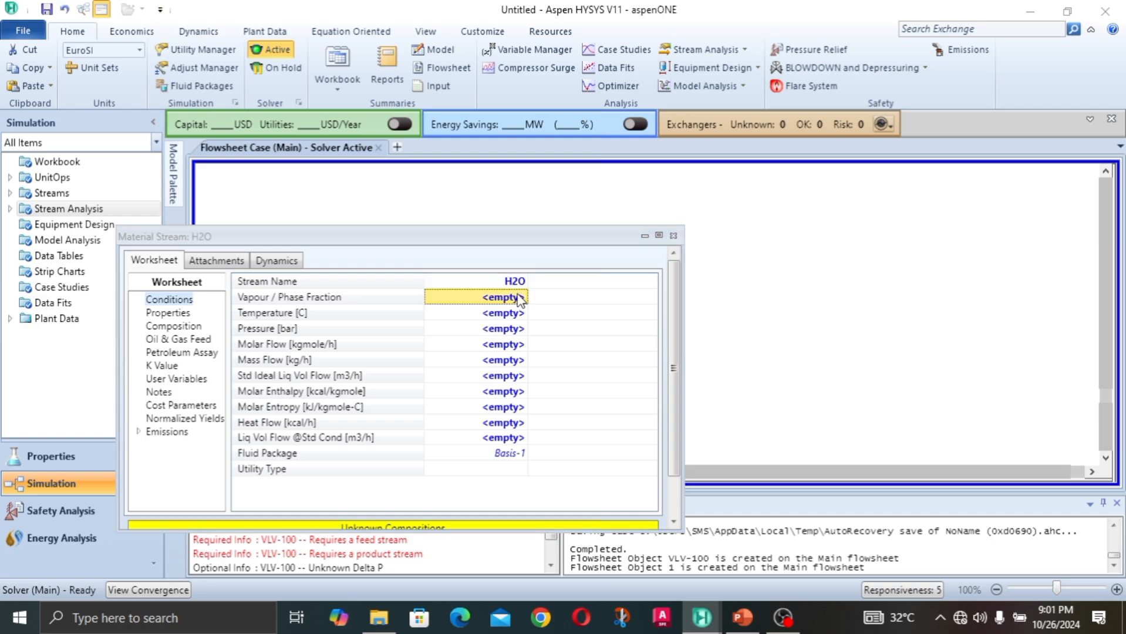
Step: Define the H2O stream with a vapour fraction of 1, a pressure of 10 bar and a molar flow of 1000 kgmole/h
type("1")
left_click(521, 314)
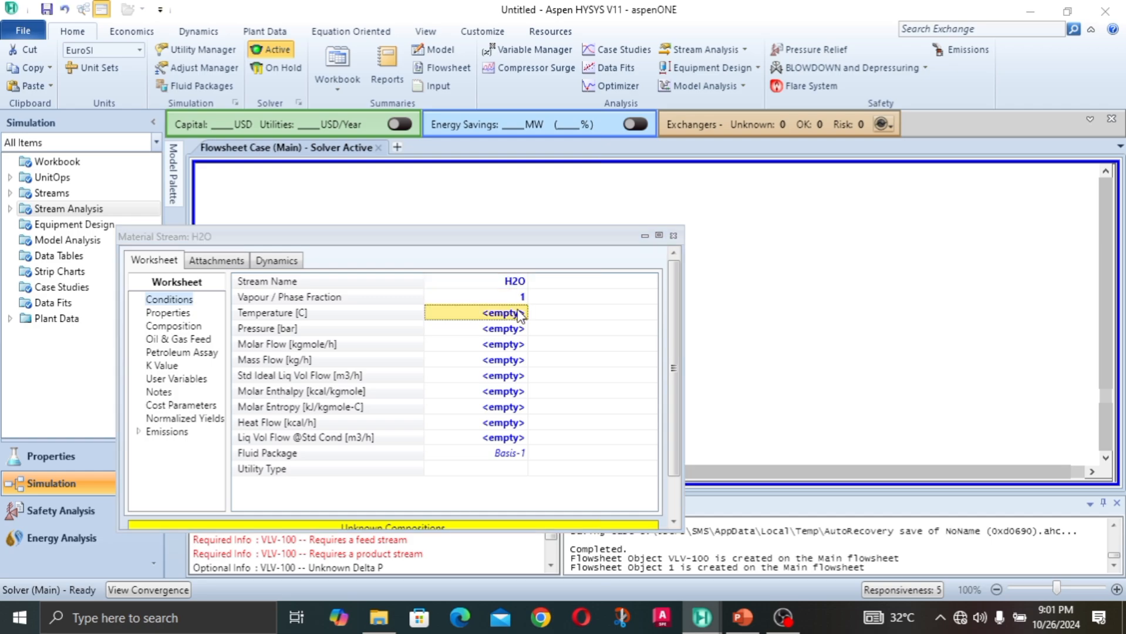
left_click(508, 329)
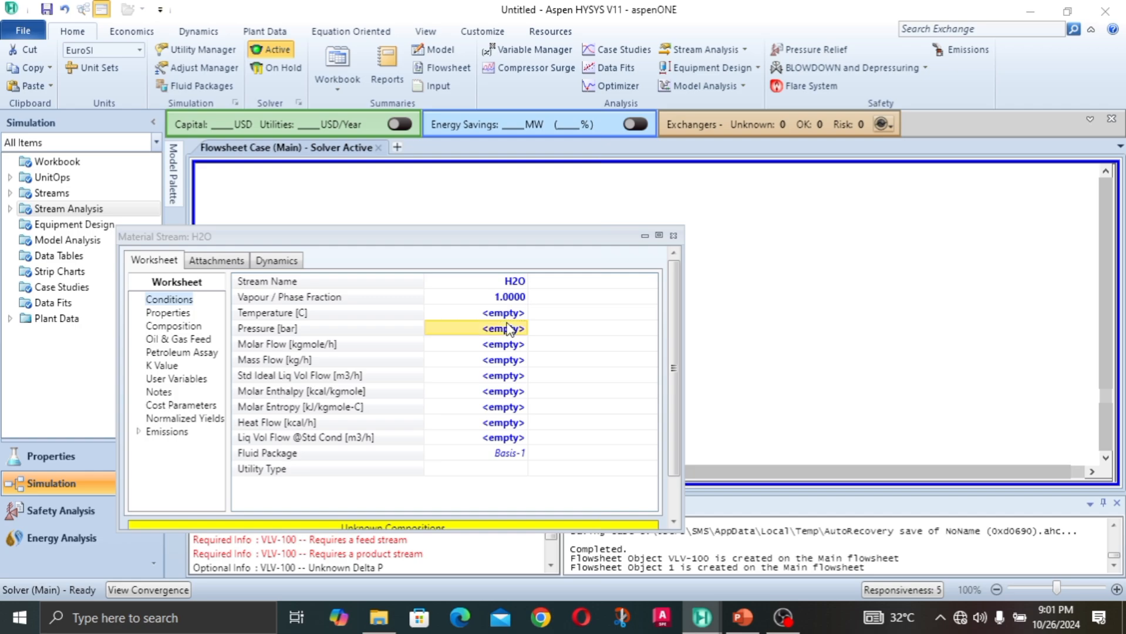
type("10")
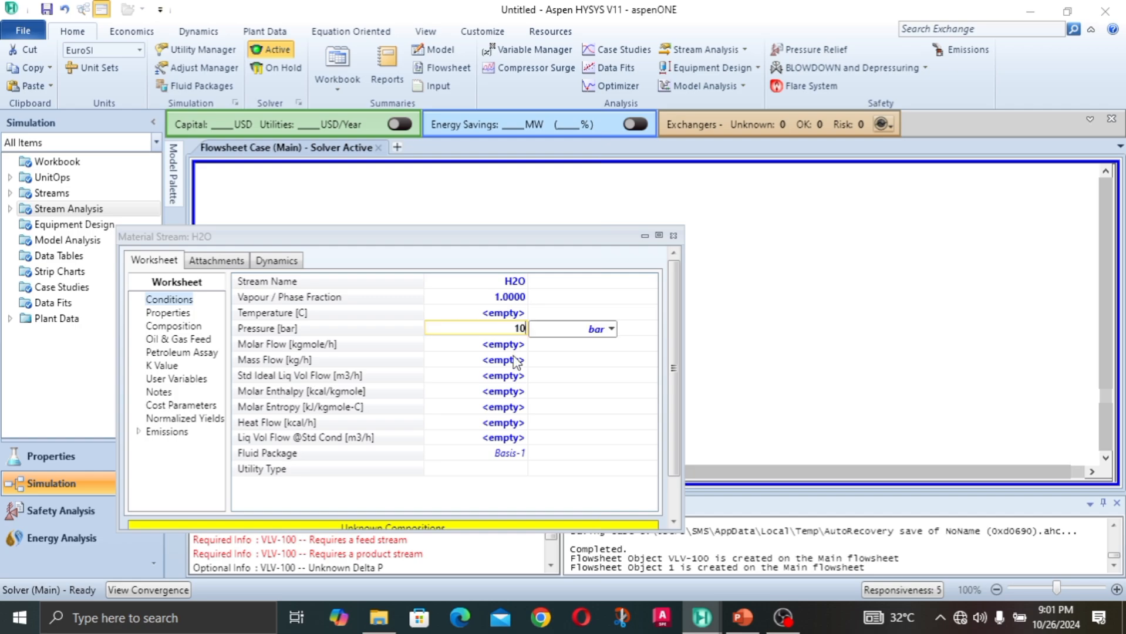
left_click(516, 360)
left_click(510, 345)
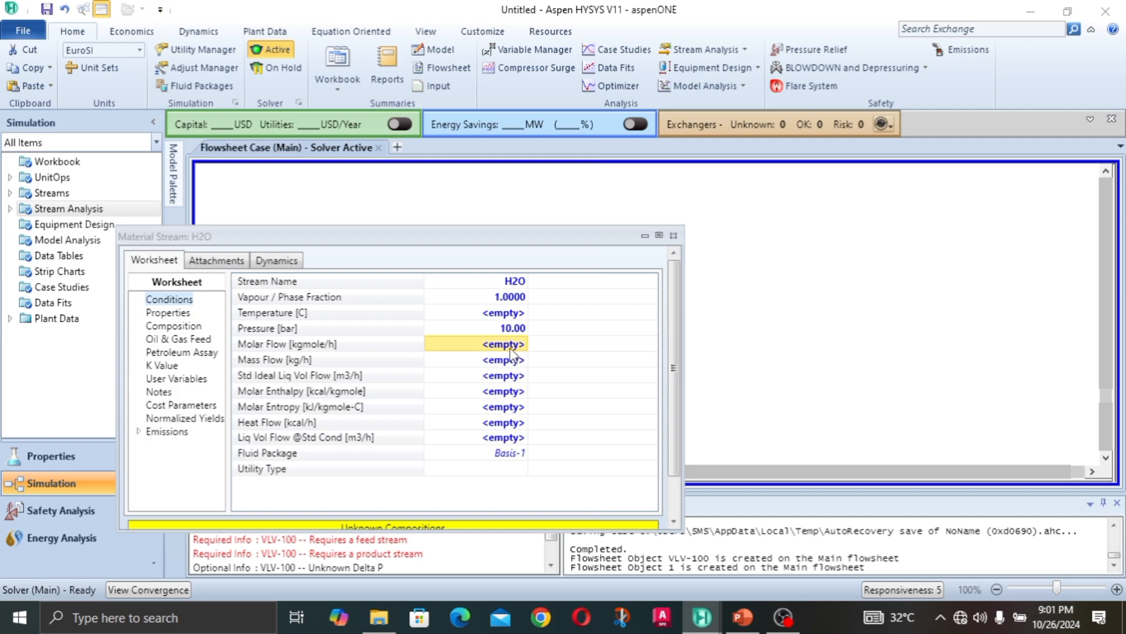
type("1000")
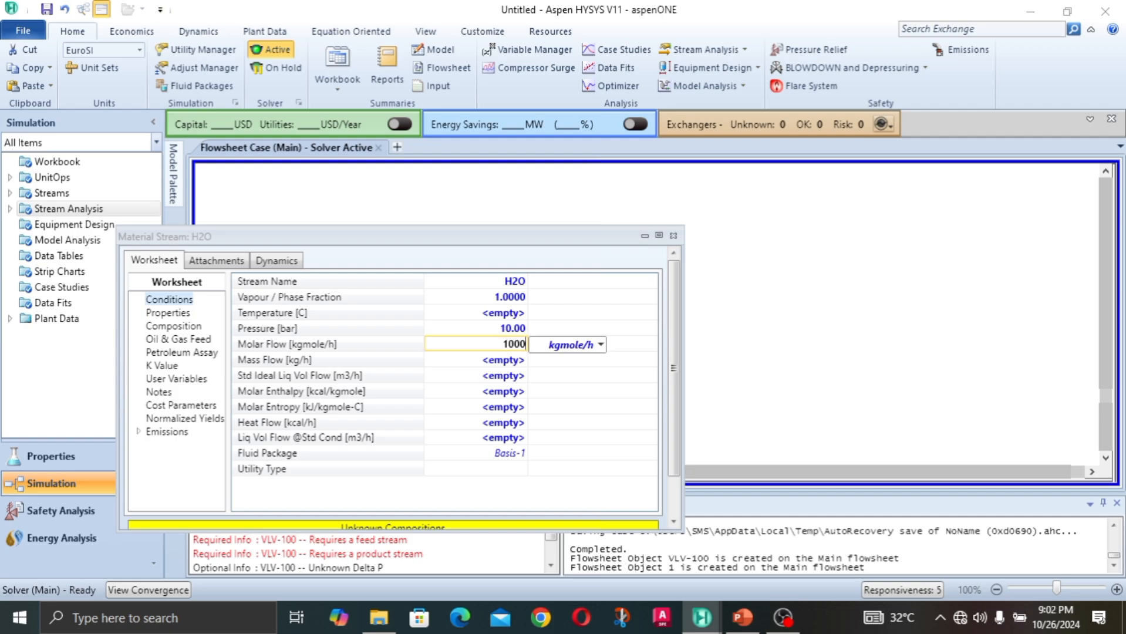
key("Return")
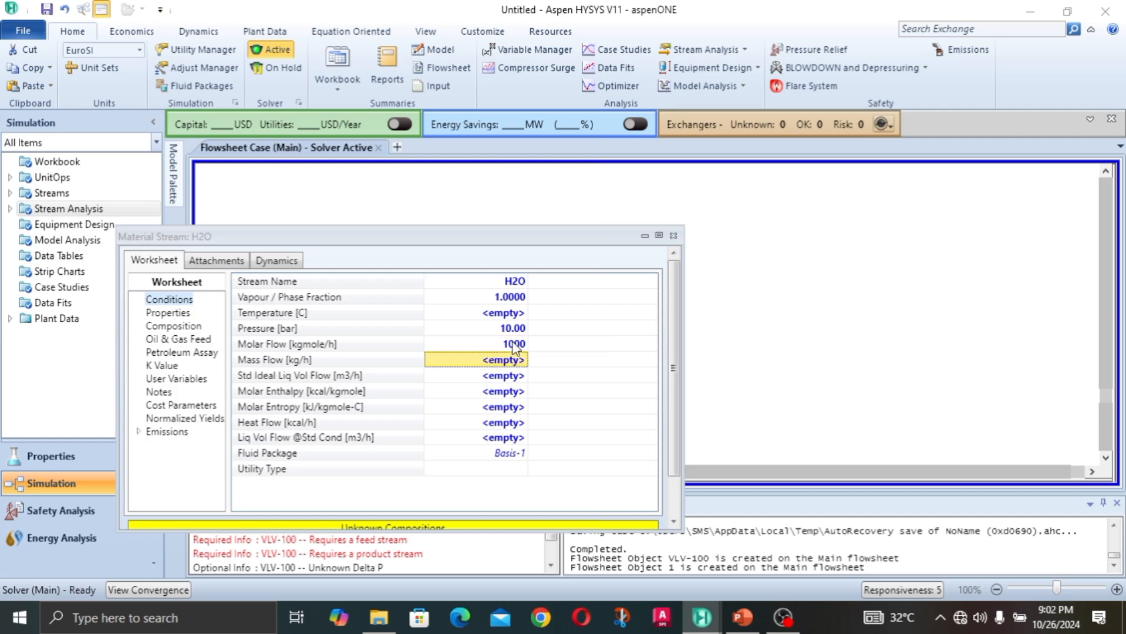
Step: Set the stream's H2O mole fraction to 1, and close the stream window after checking its calculated conditions
left_click(174, 327)
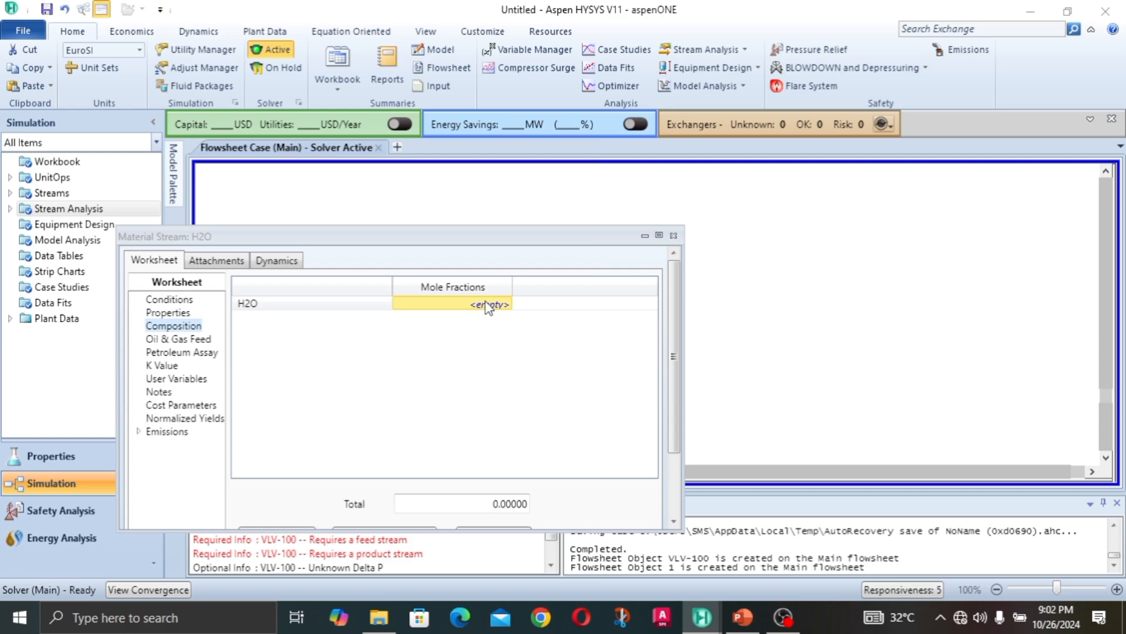
type("1")
key("Return")
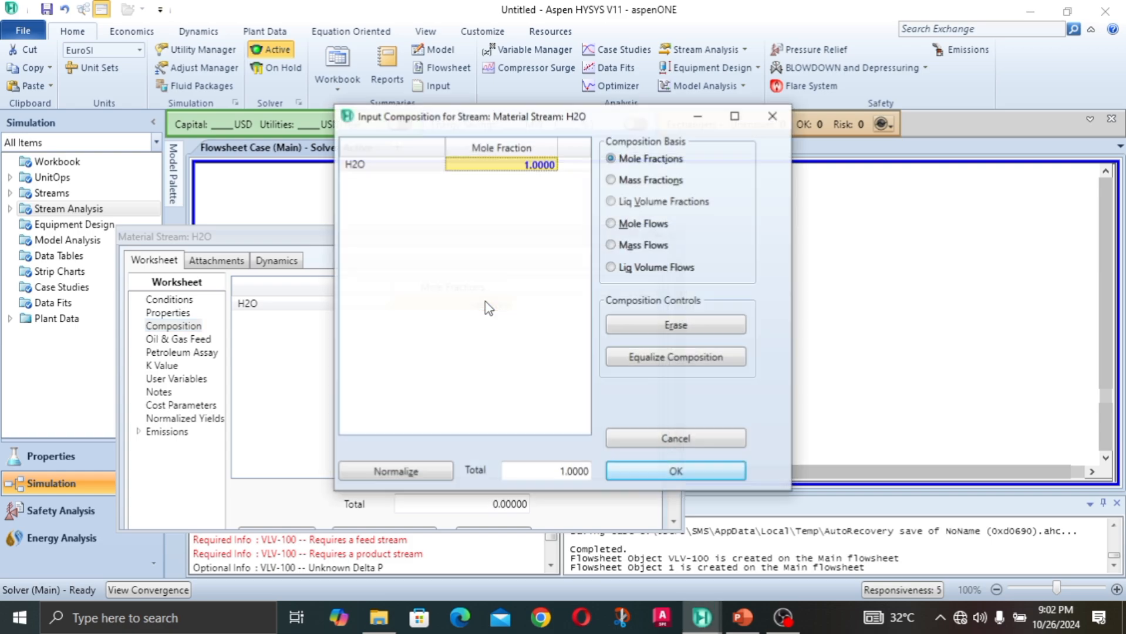
left_click(646, 475)
scroll(396, 317, "down", 3)
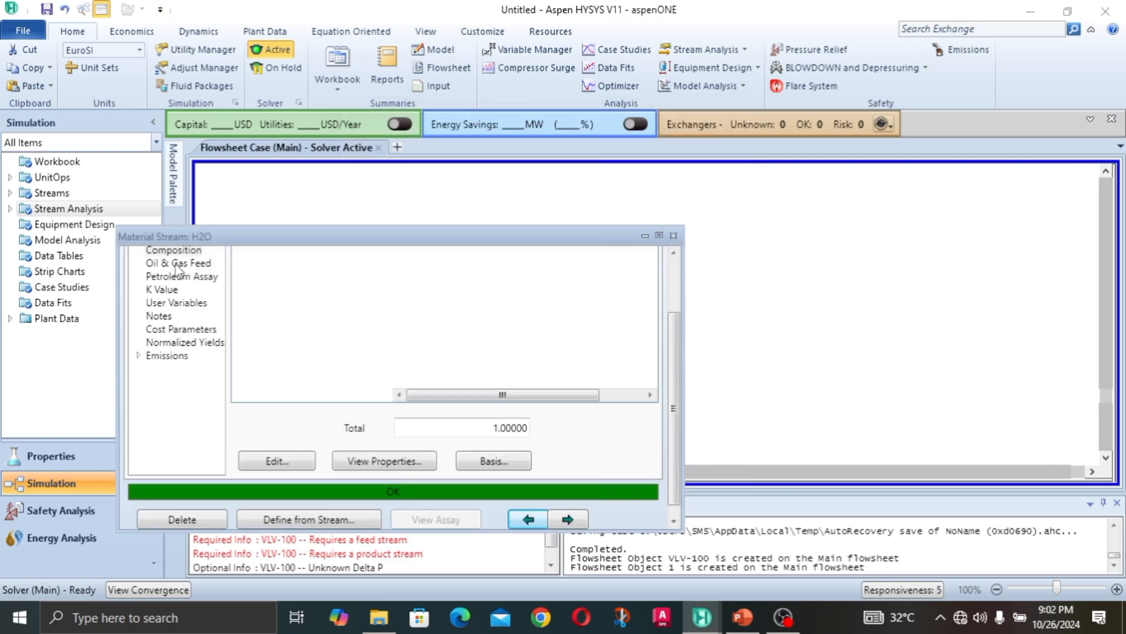
left_click_drag(668, 343, 666, 281)
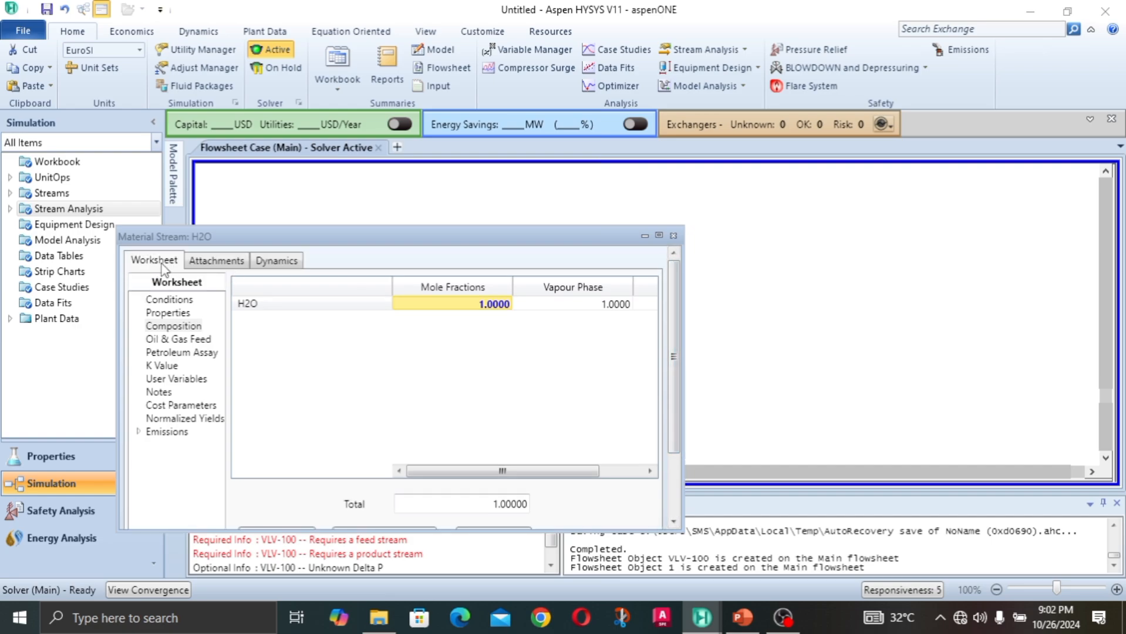
left_click(189, 300)
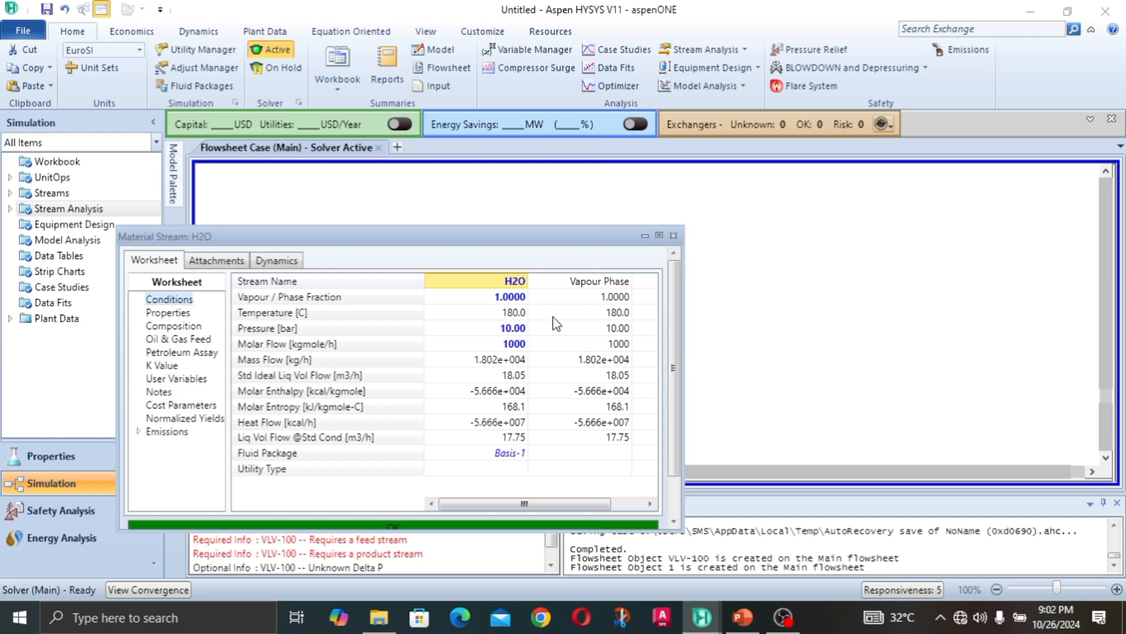
left_click(673, 236)
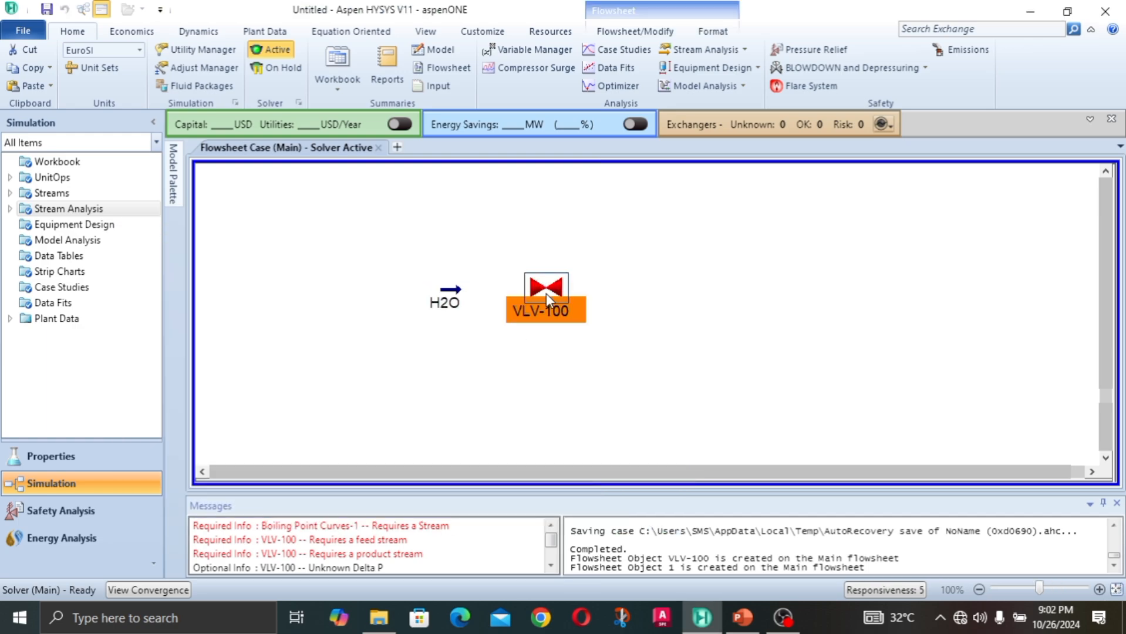
Step: Open valve VLV-100 and connect H2O as its inlet and a new stream named VALVE OUTLET as its outlet
double_click(547, 287)
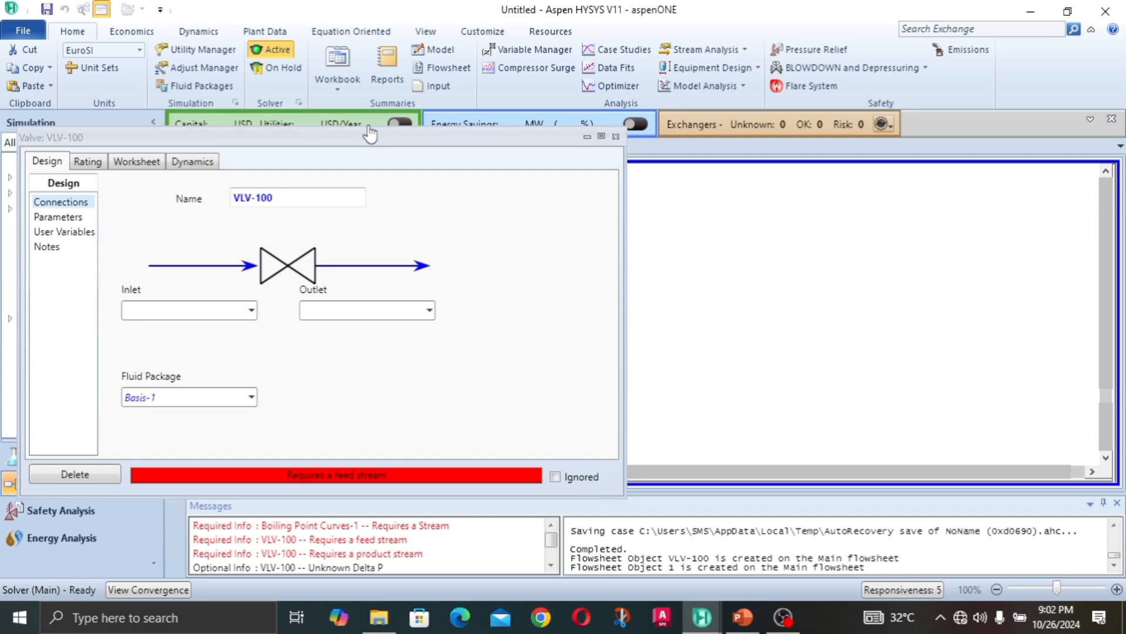
left_click_drag(378, 144, 464, 125)
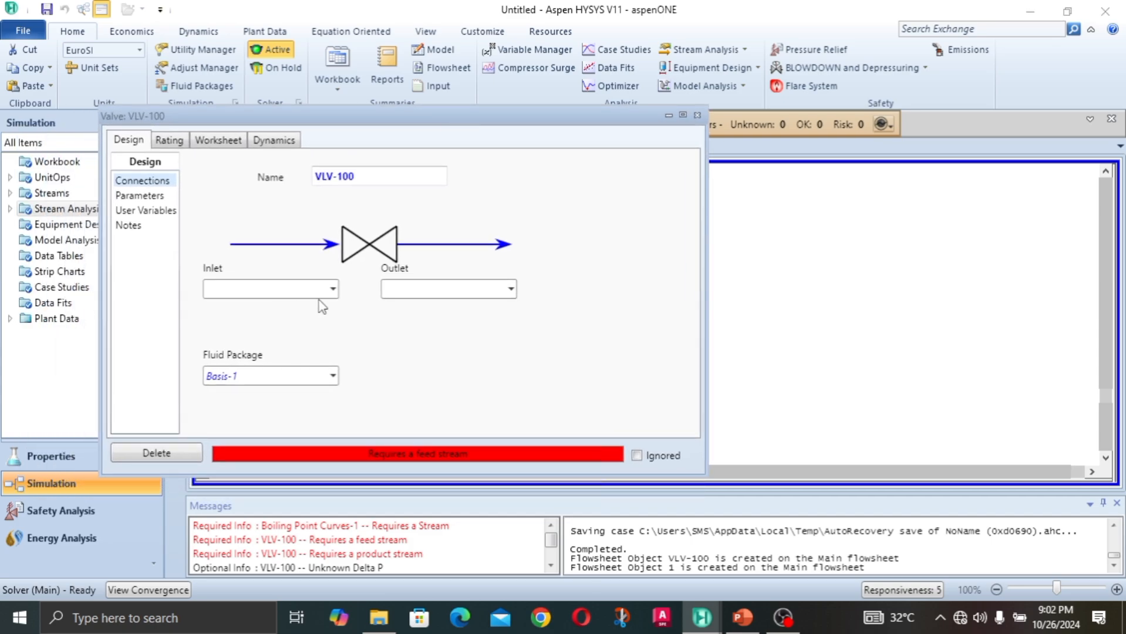
left_click(333, 289)
left_click(270, 318)
left_click(411, 287)
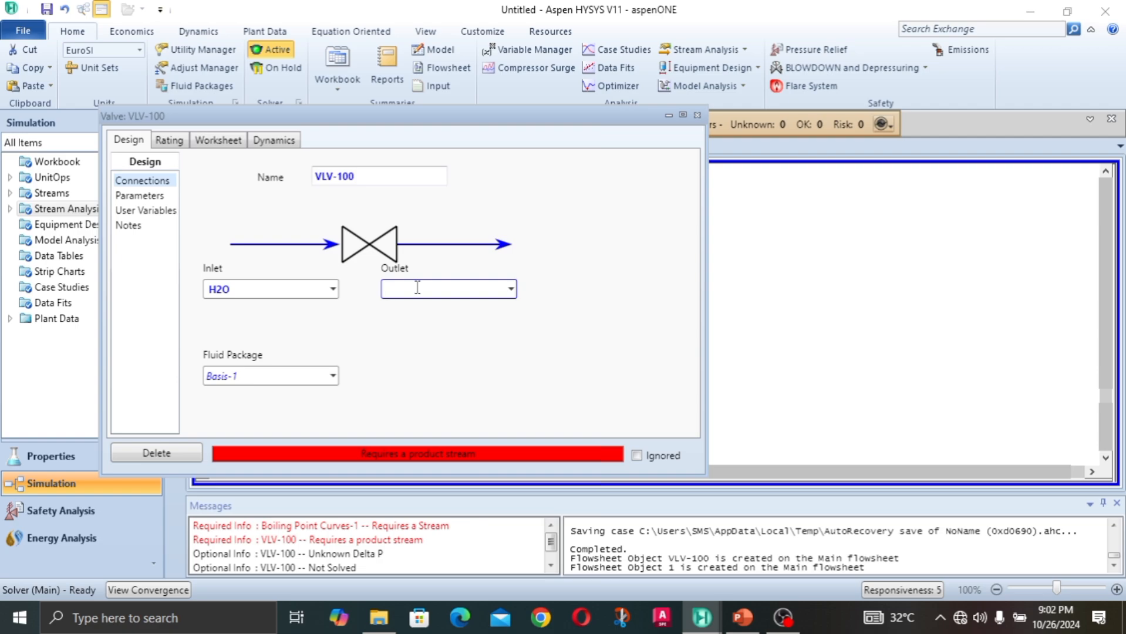
type("C")
key("BackSpace")
type("VALVE OUTLET")
key("Return")
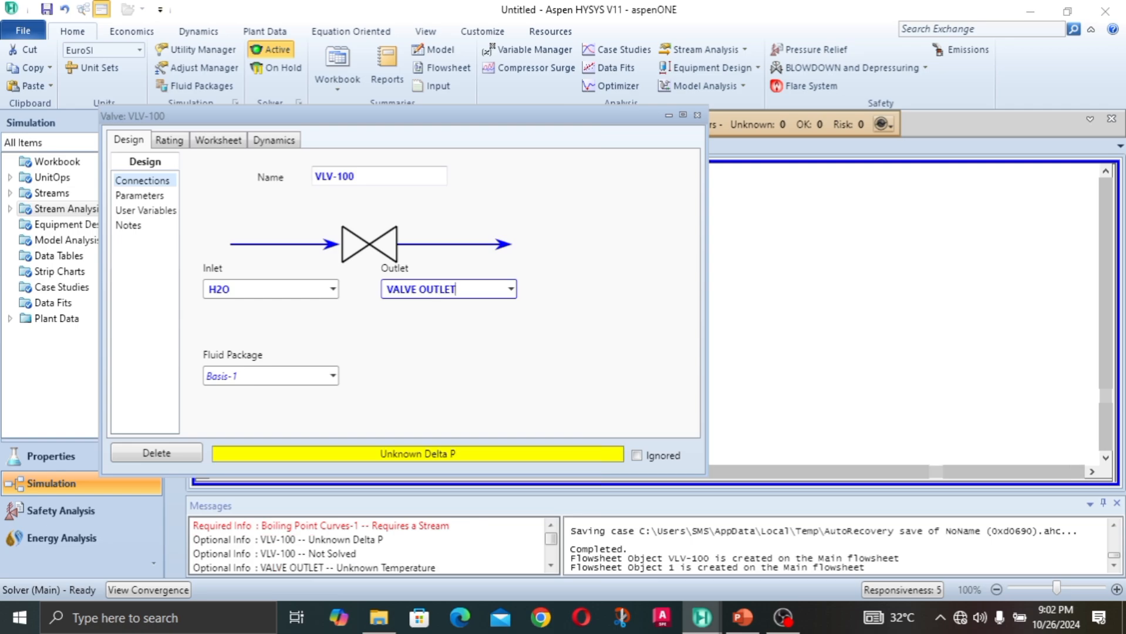
Step: Set the VALVE OUTLET stream's pressure to 5 bar in the valve's worksheet conditions
left_click(210, 140)
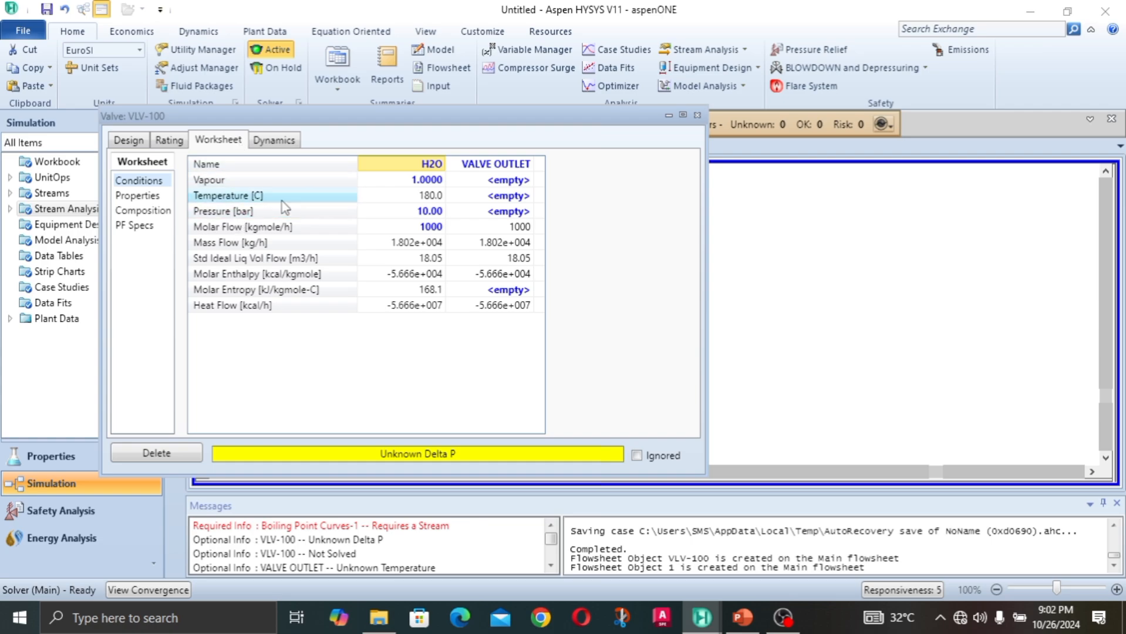
left_click(509, 215)
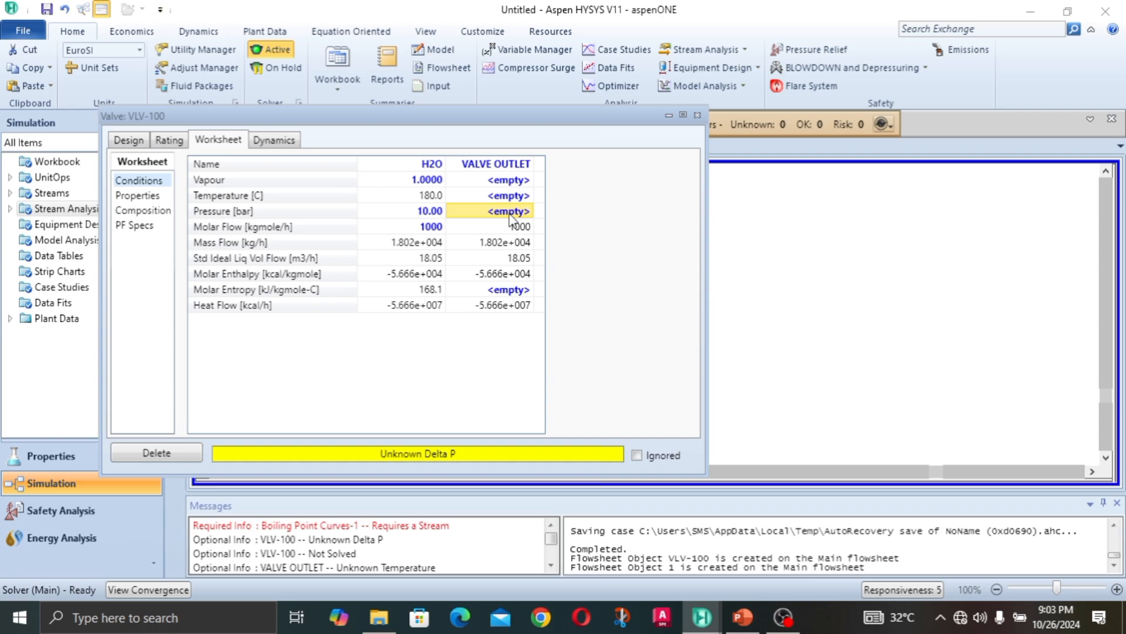
type("5")
key("Return")
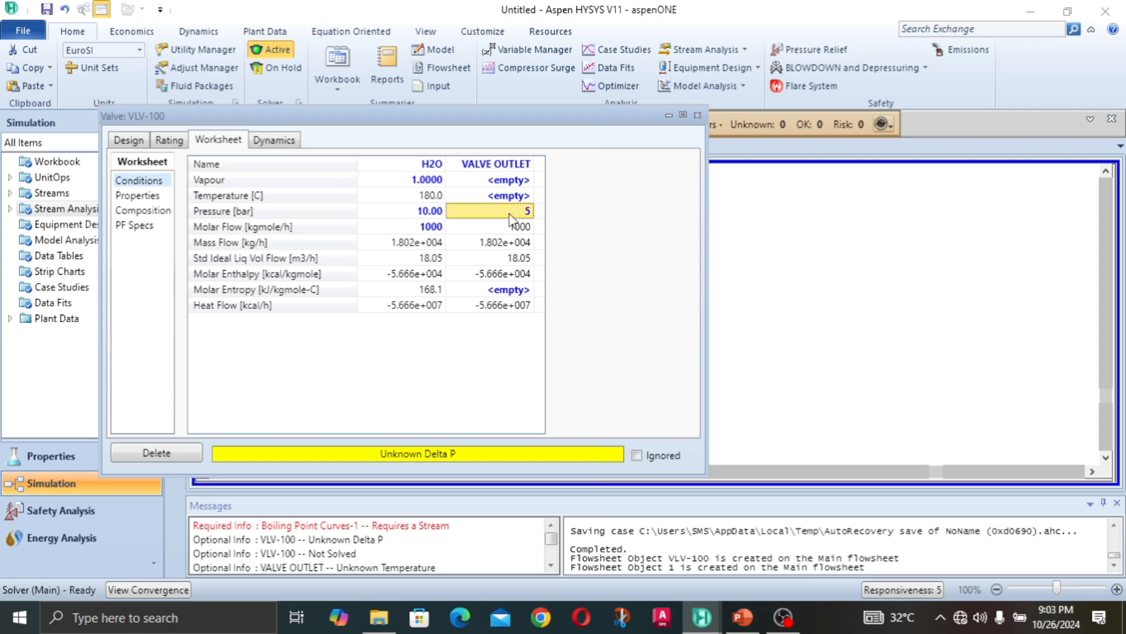
Step: Compare the temperature, pressure, molar enthalpy and molar entropy of the valve's inlet and outlet streams in its worksheet
mouse_move(510, 218)
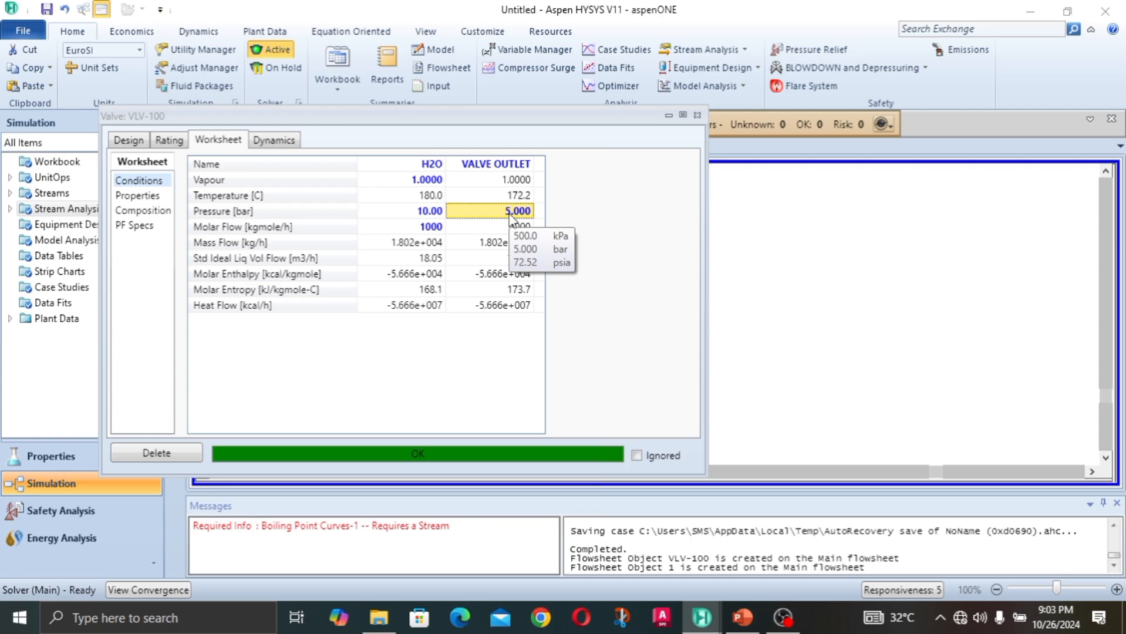
left_click_drag(423, 116, 433, 188)
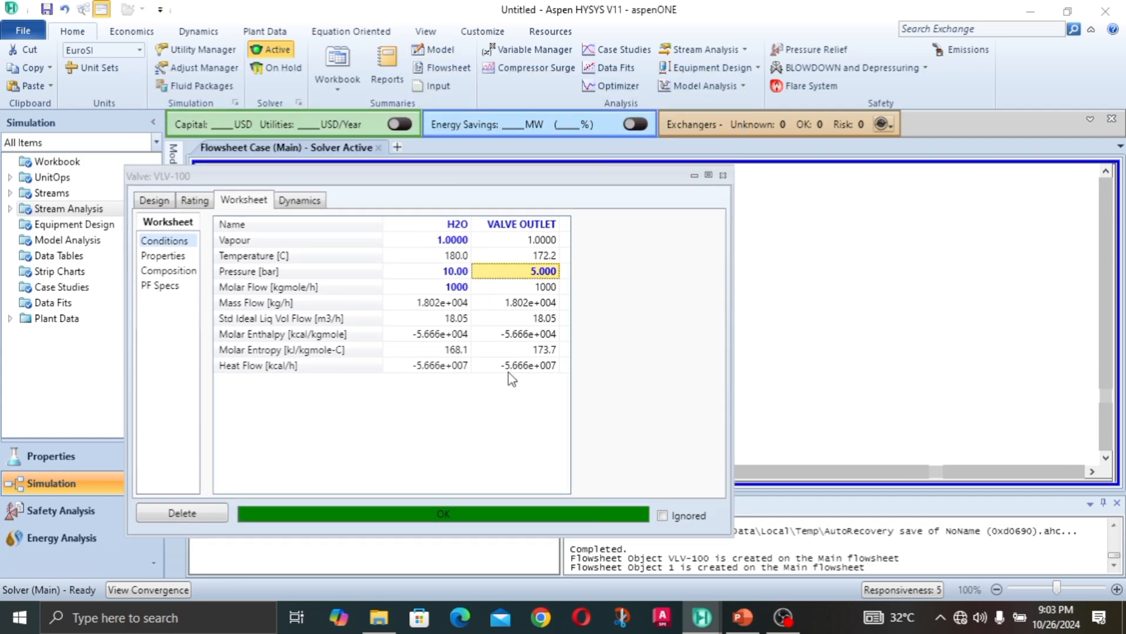
left_click(531, 349)
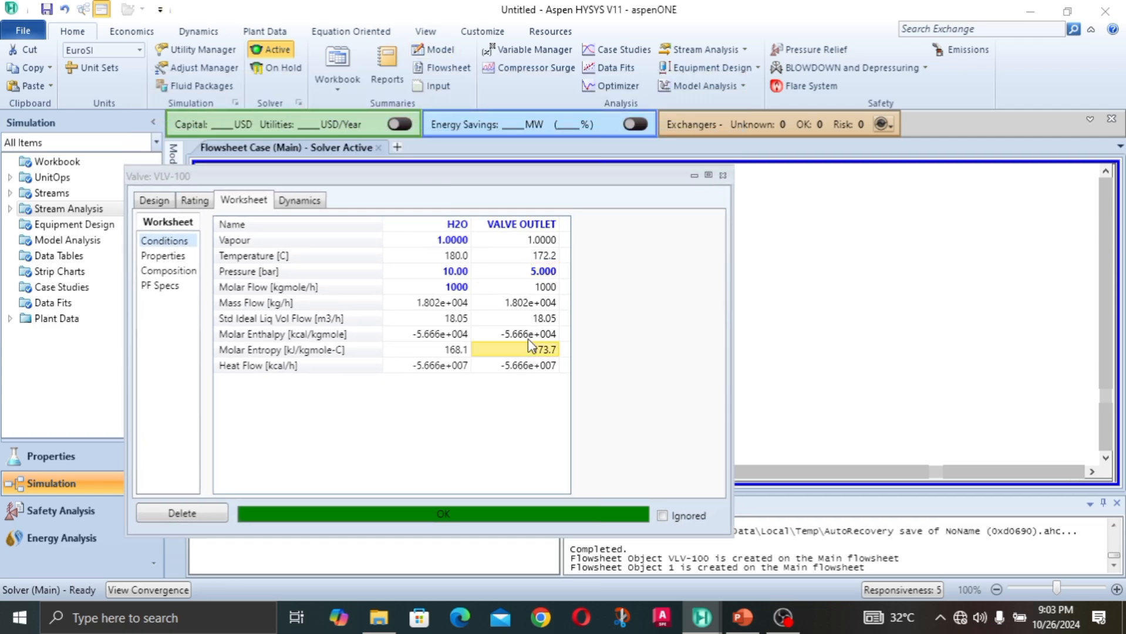
left_click(543, 257)
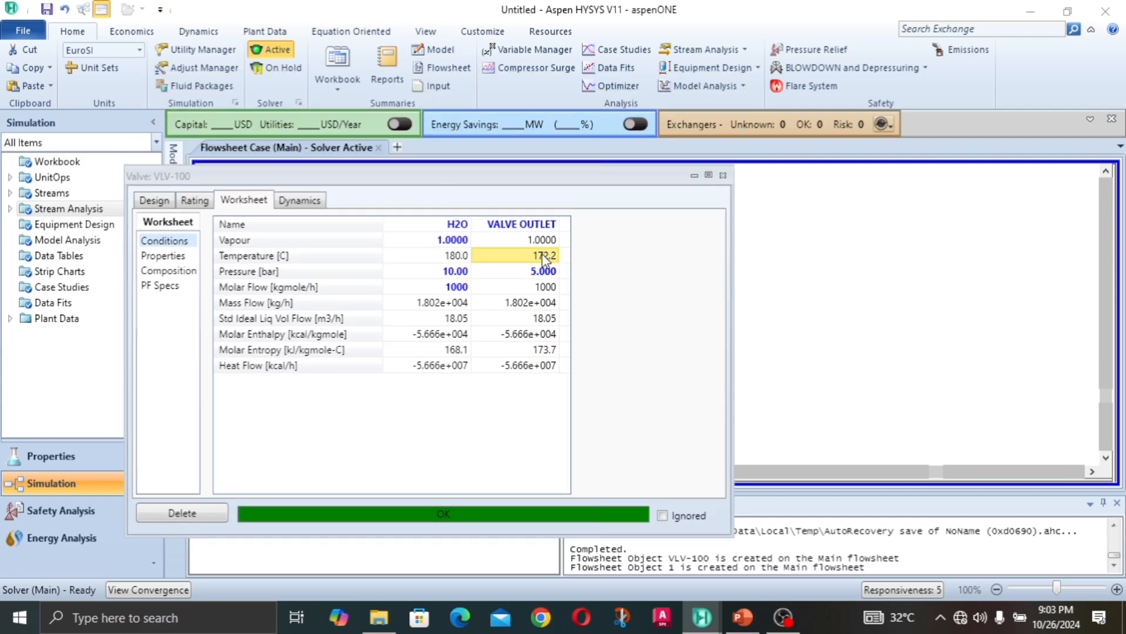
left_click(468, 259)
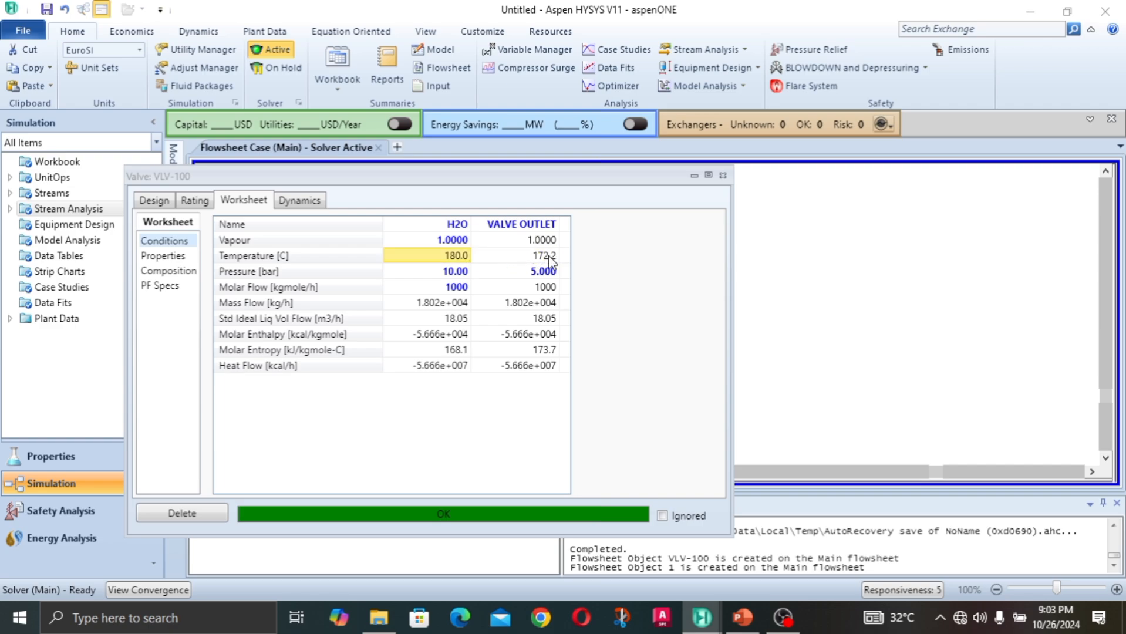
mouse_move(462, 257)
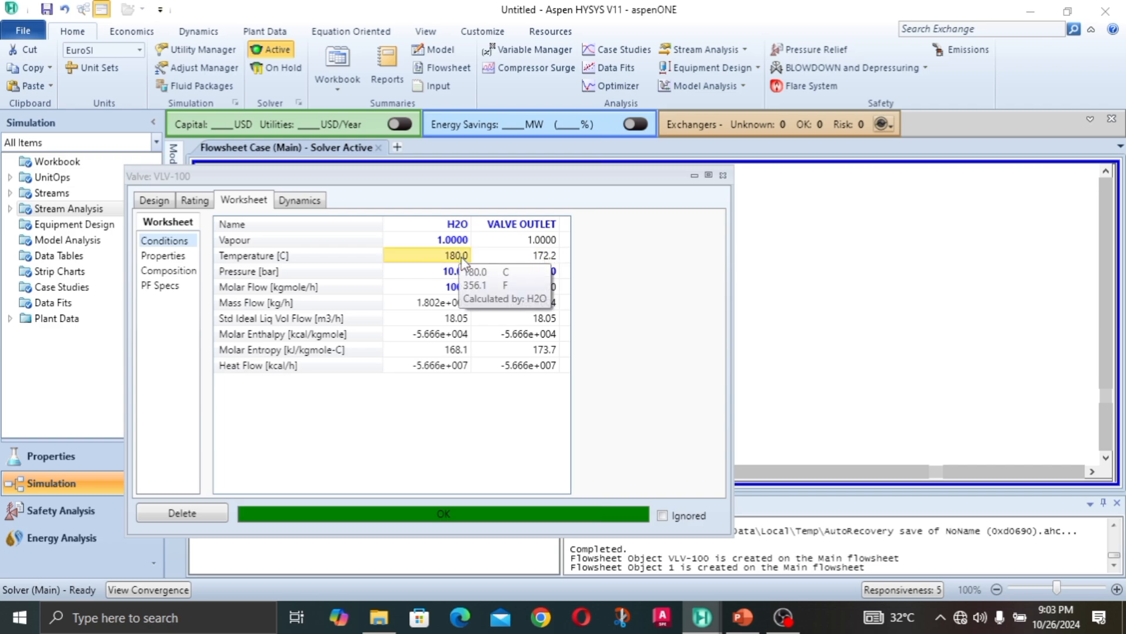
left_click(550, 256)
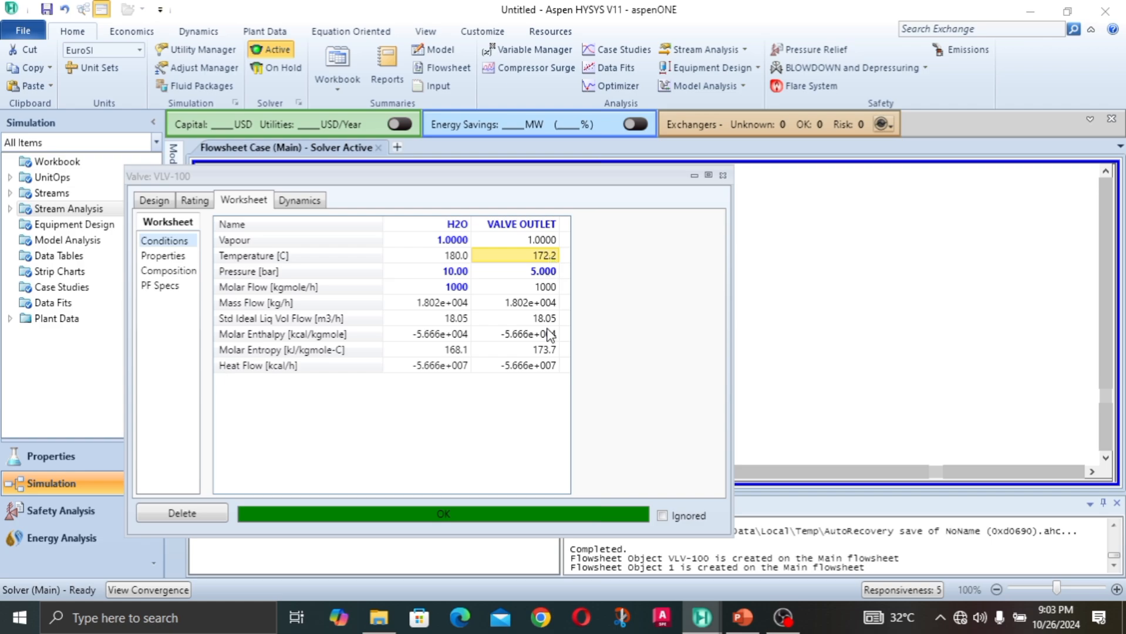
mouse_move(550, 335)
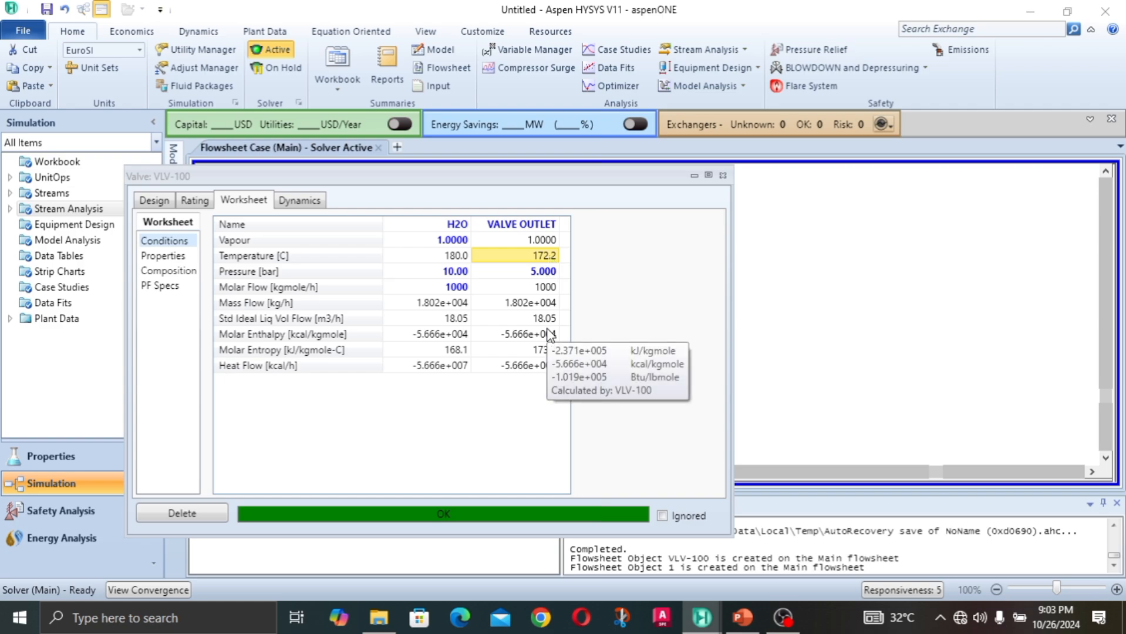
mouse_move(482, 327)
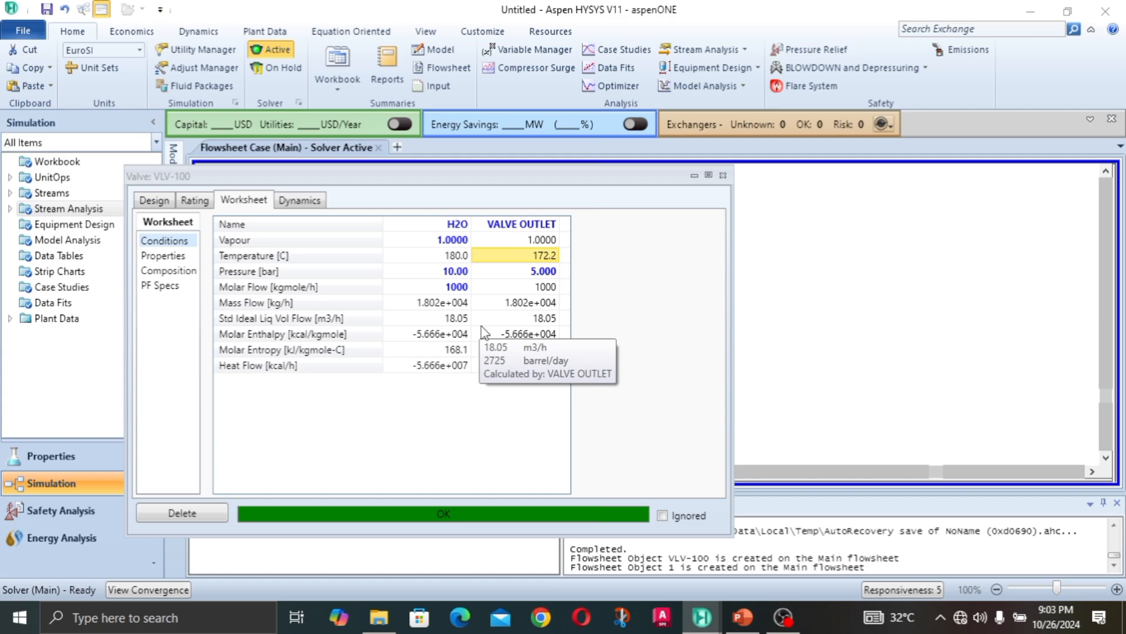
left_click(516, 336)
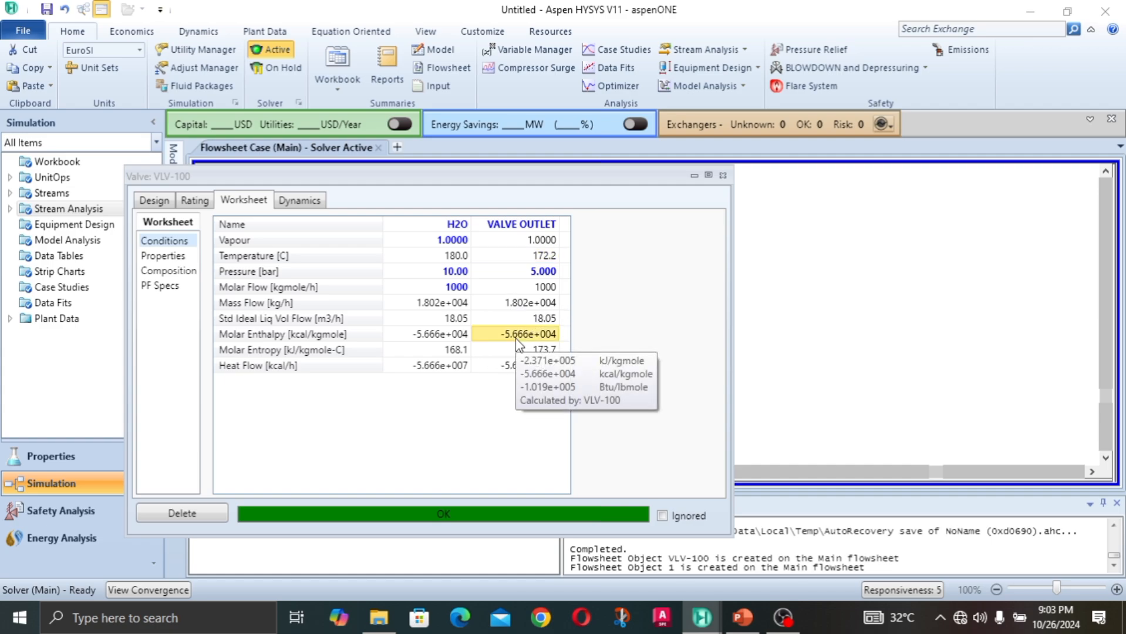
left_click(545, 275)
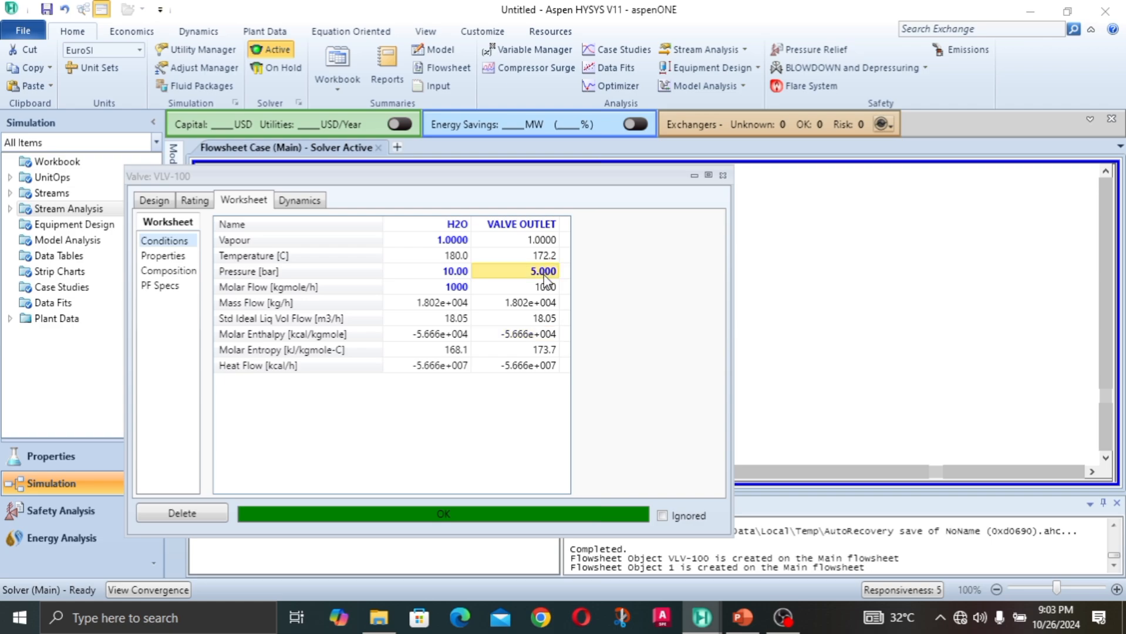
Step: Clear the VALVE OUTLET stream's pressure in the worksheet and bring up the valve's design parameters
key("Delete")
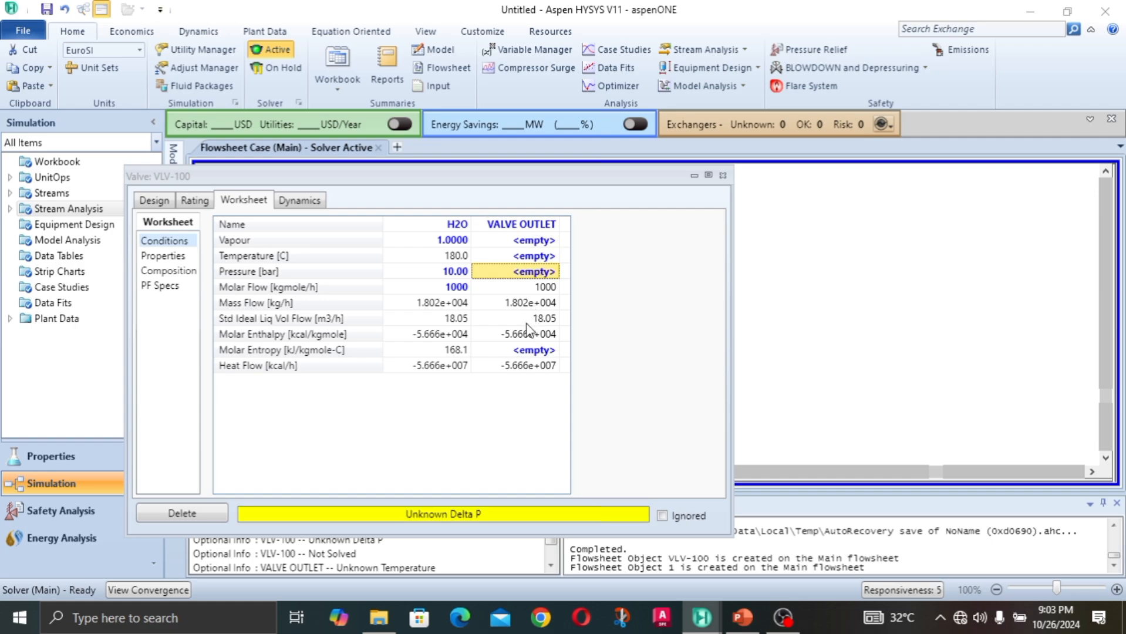
left_click_drag(411, 176, 412, 85)
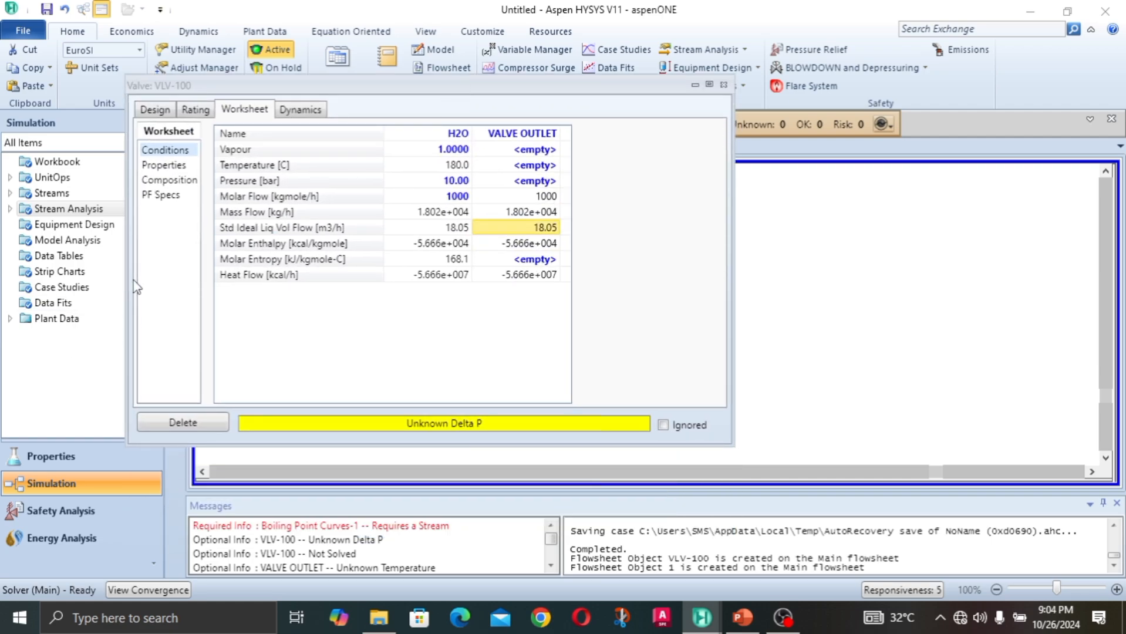
left_click(156, 115)
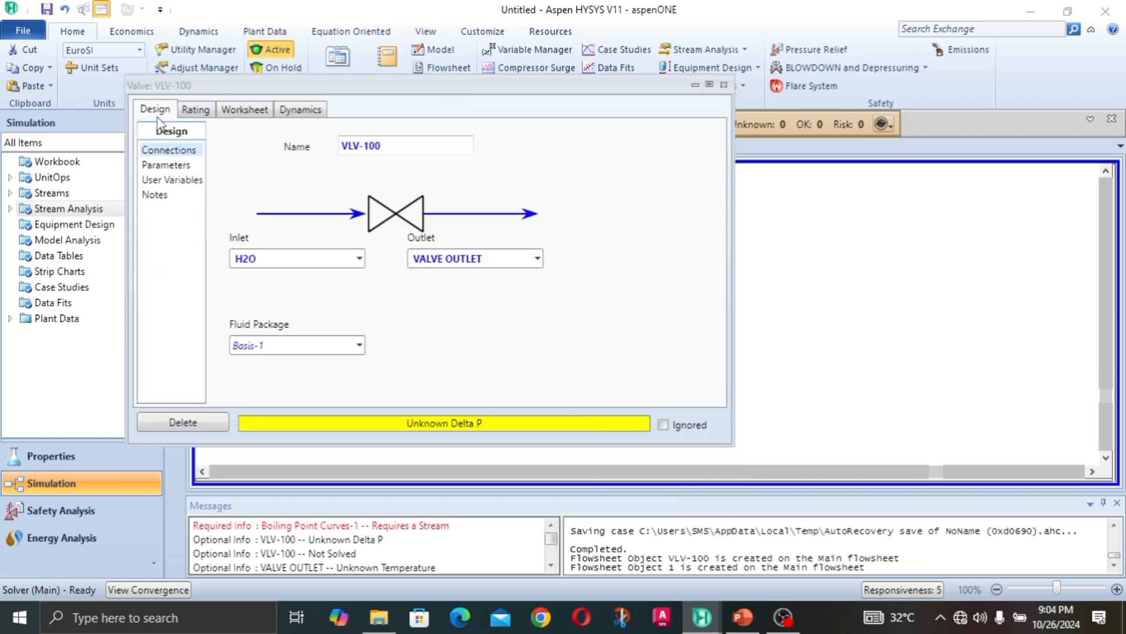
left_click(181, 171)
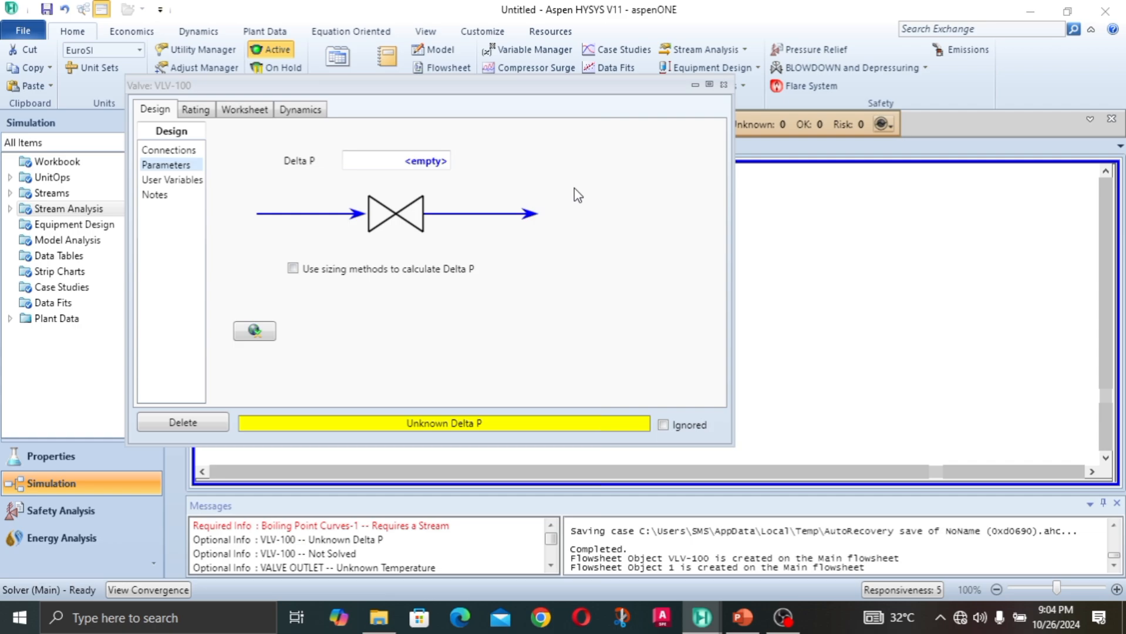
left_click(258, 115)
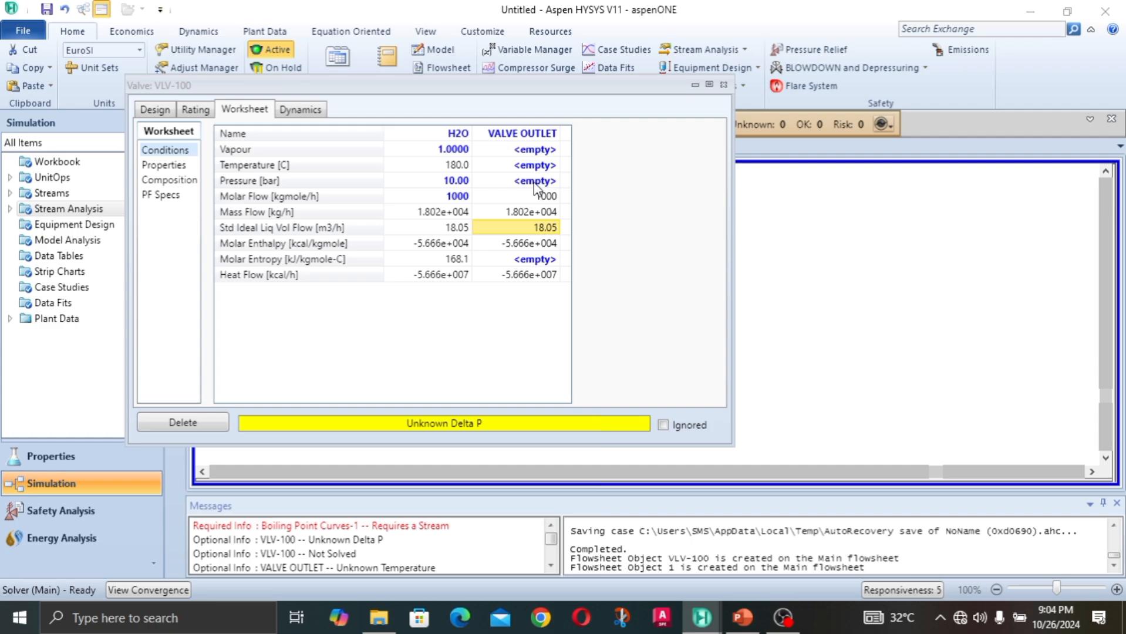
left_click(155, 110)
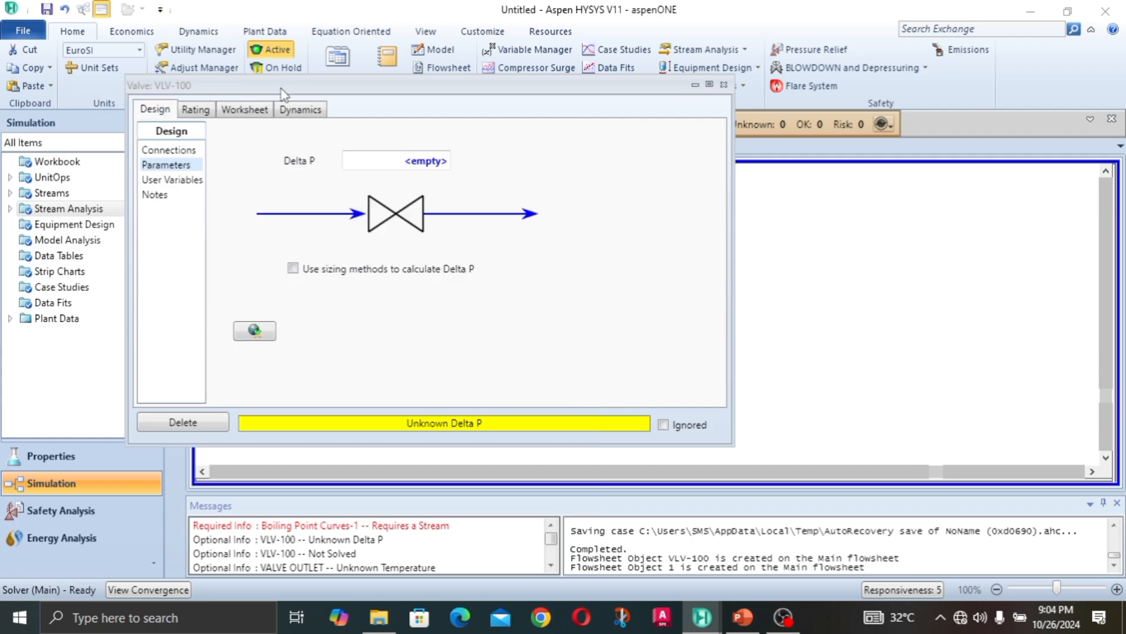
Step: Set the valve's Delta P to 3 bar and check the outlet pressure in the valve's worksheet
left_click(414, 169)
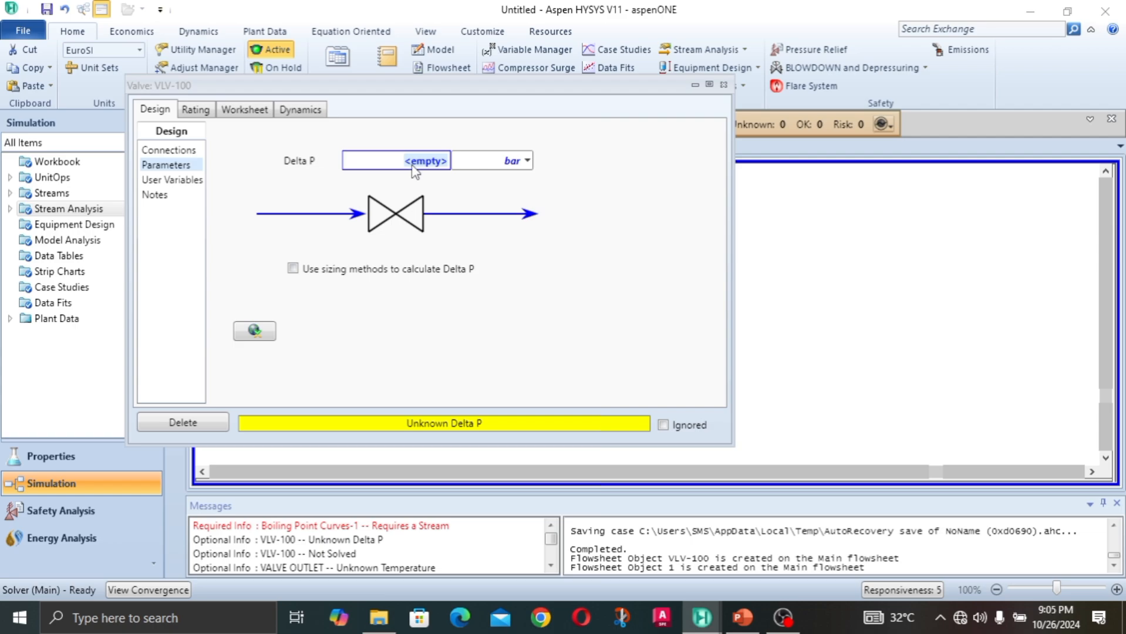
type("3")
key("Return")
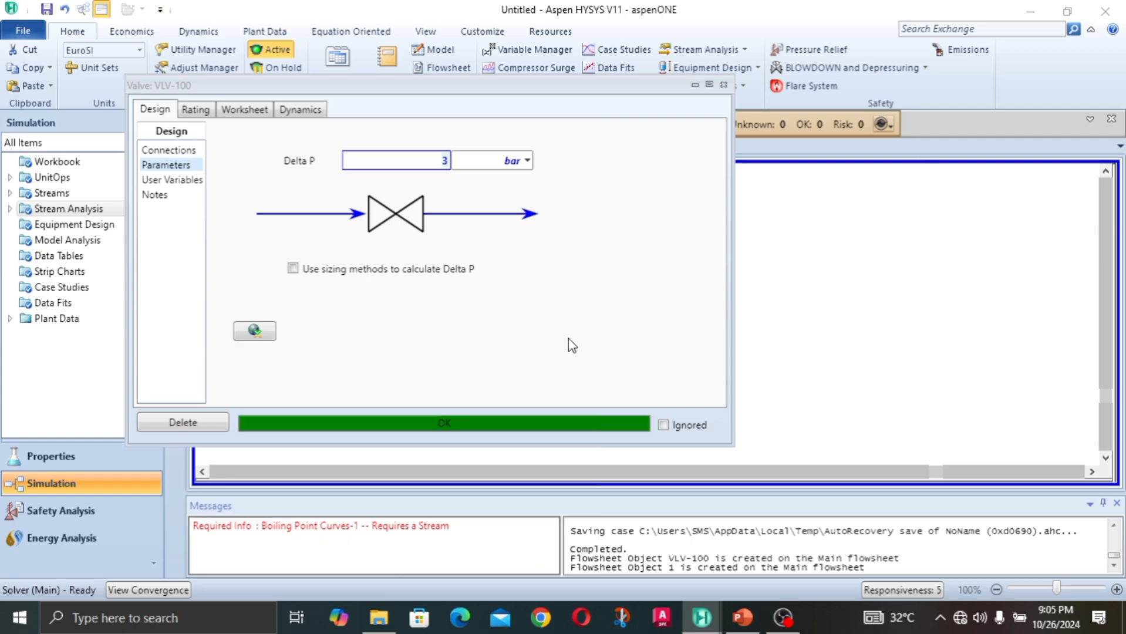
left_click(240, 110)
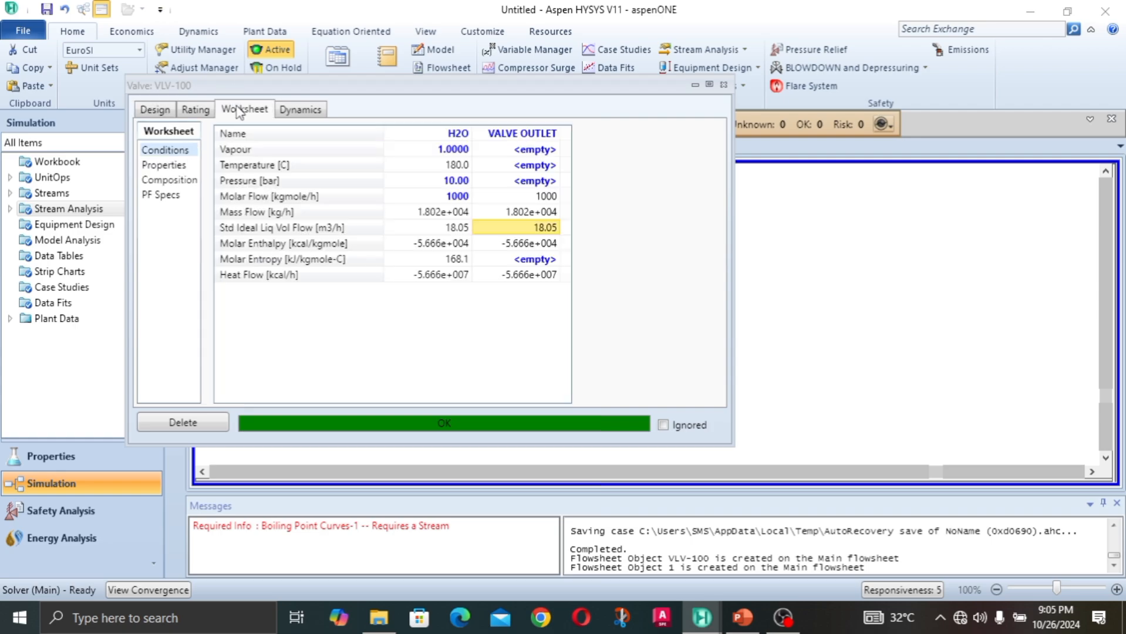
right_click(546, 187)
left_click(547, 187)
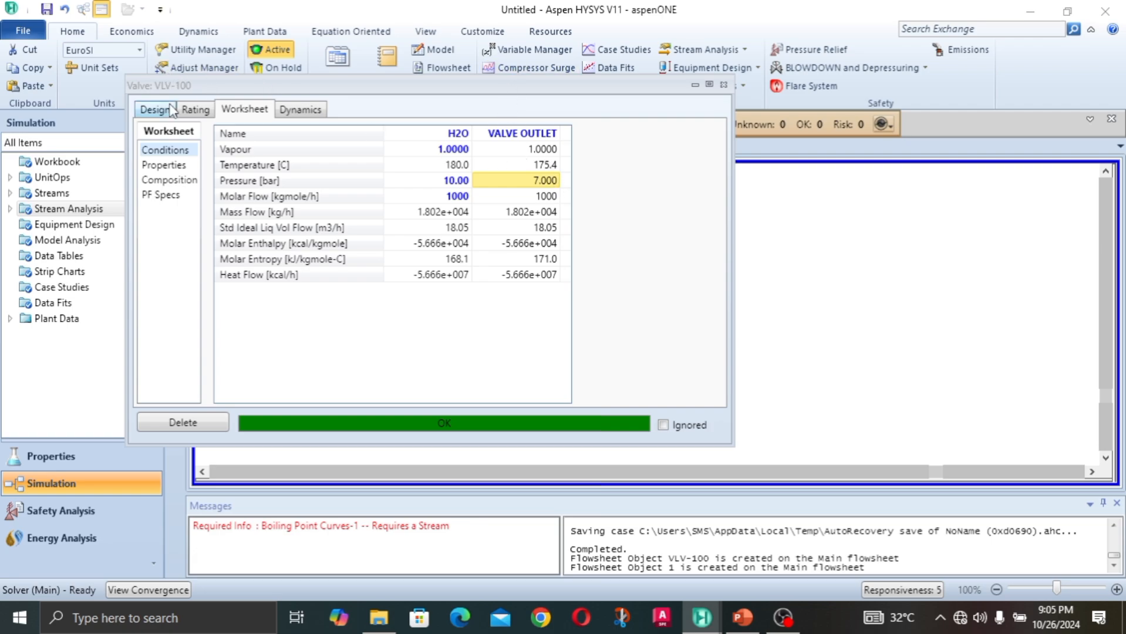
Step: Set the valve's Delta P to 8 bar and return to the worksheet conditions
left_click(150, 112)
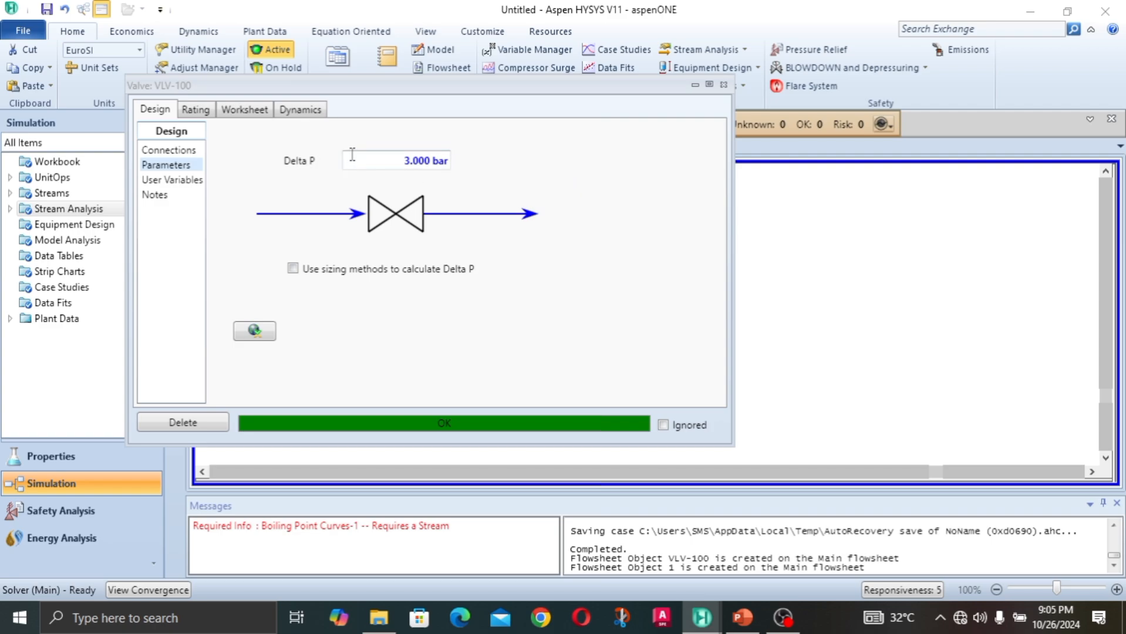
left_click(382, 157)
type("8")
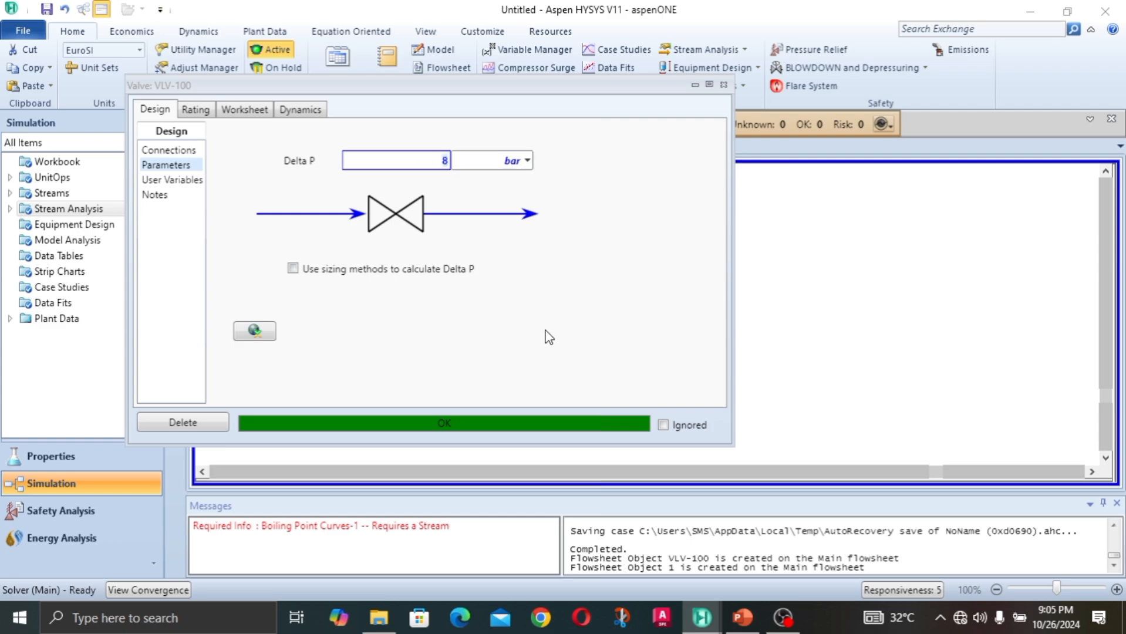
left_click(242, 112)
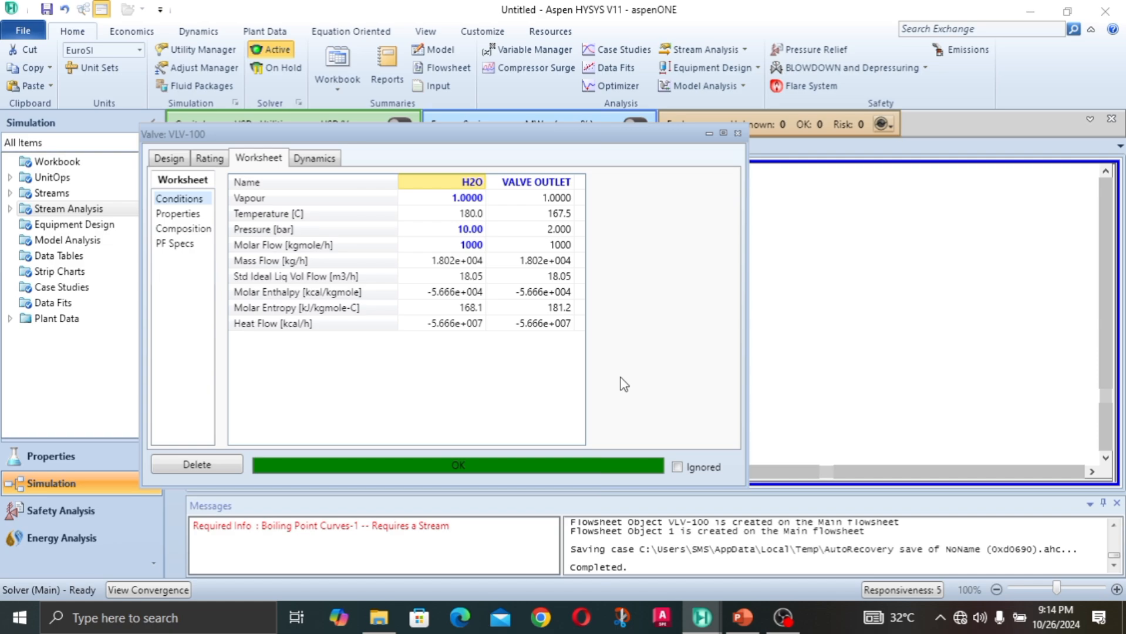
Step: Compare the molar flow, mass flow, pressure, temperature and vapour fraction of the H2O and VALVE OUTLET streams
left_click(561, 218)
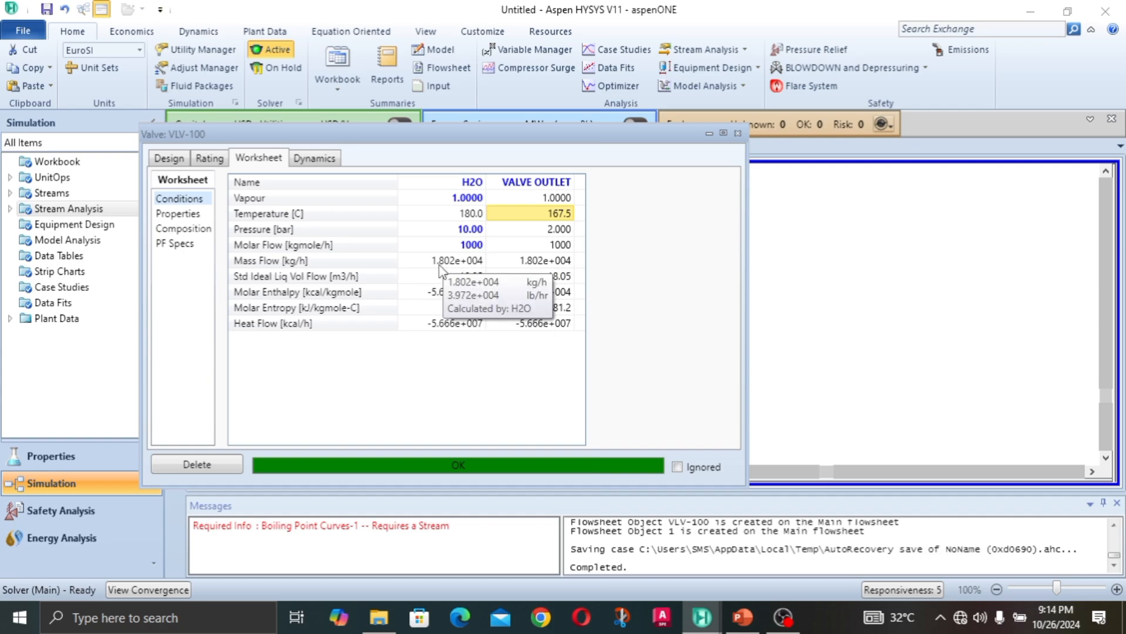
left_click(472, 244)
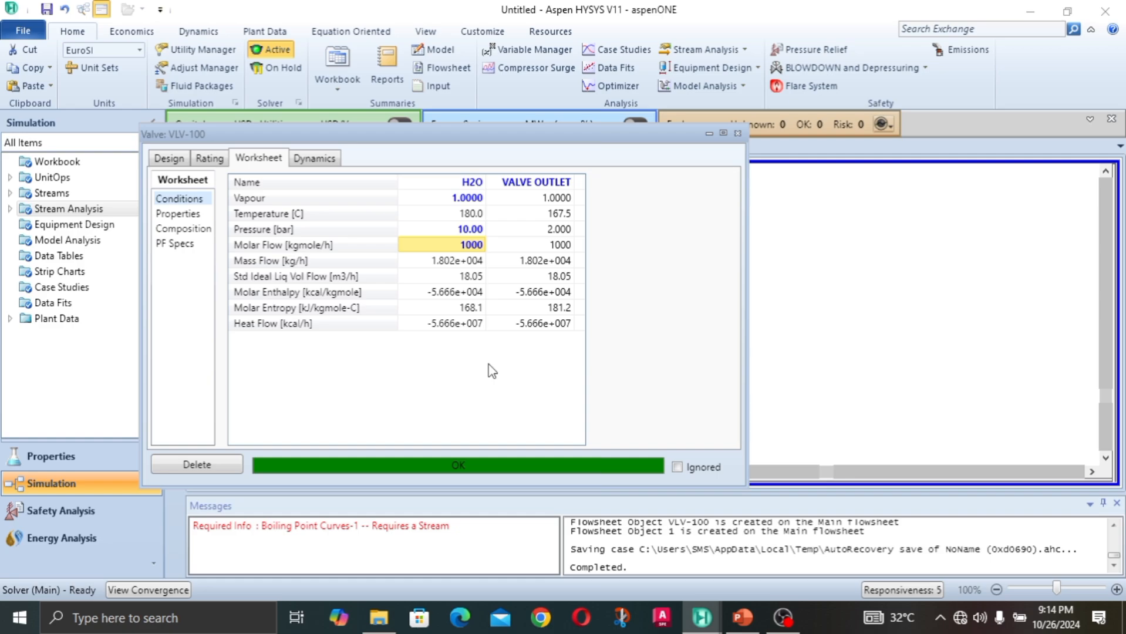
left_click(545, 245)
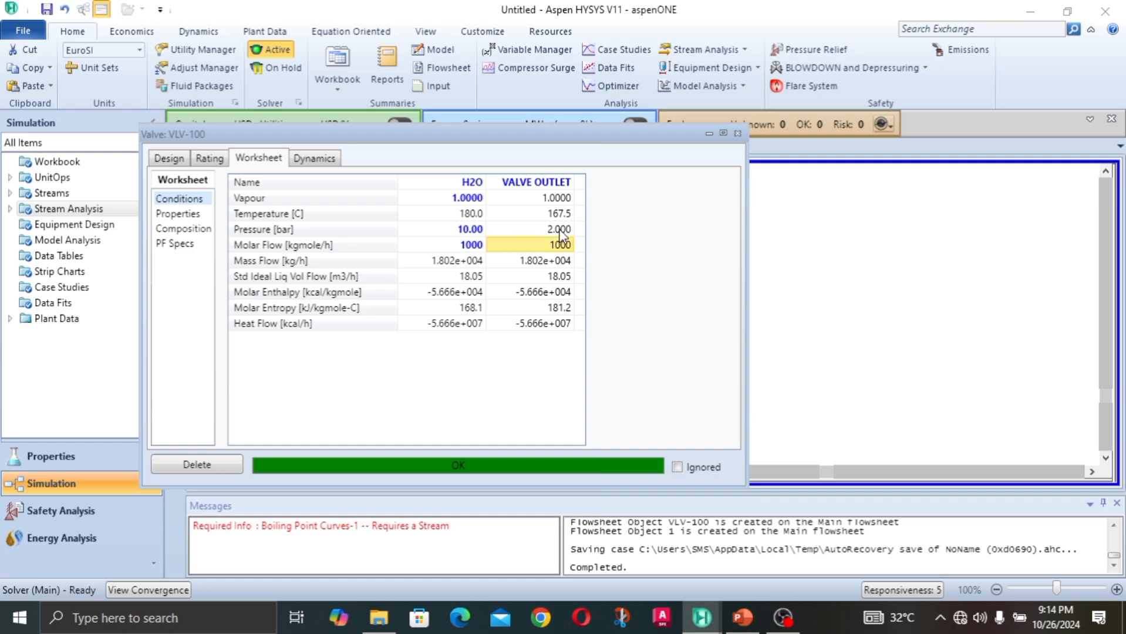
left_click(561, 232)
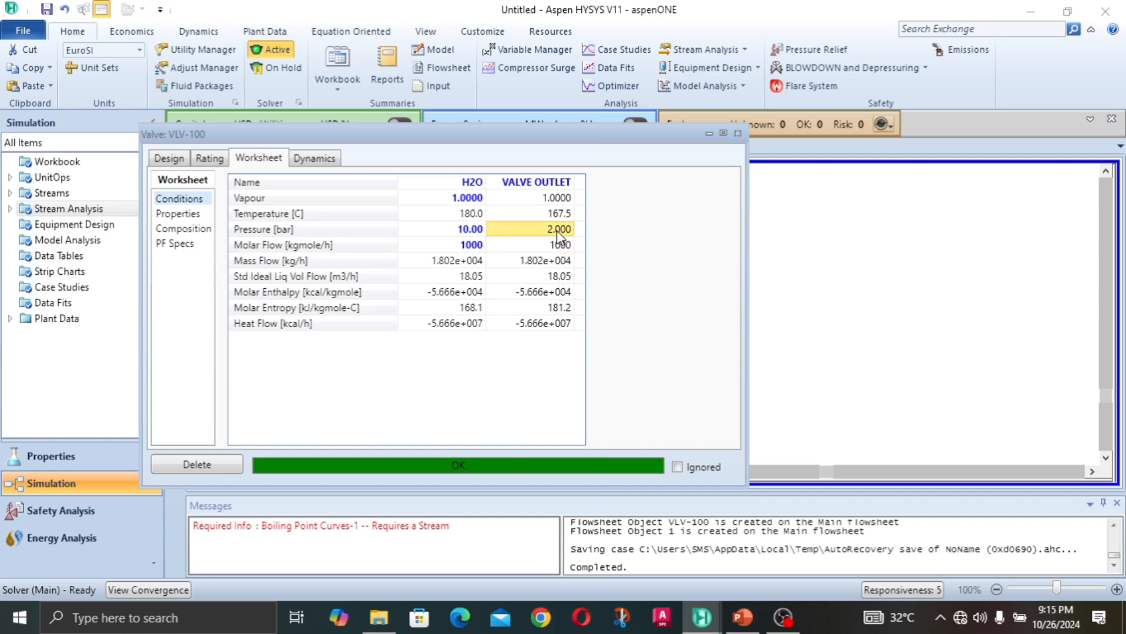
left_click(479, 246)
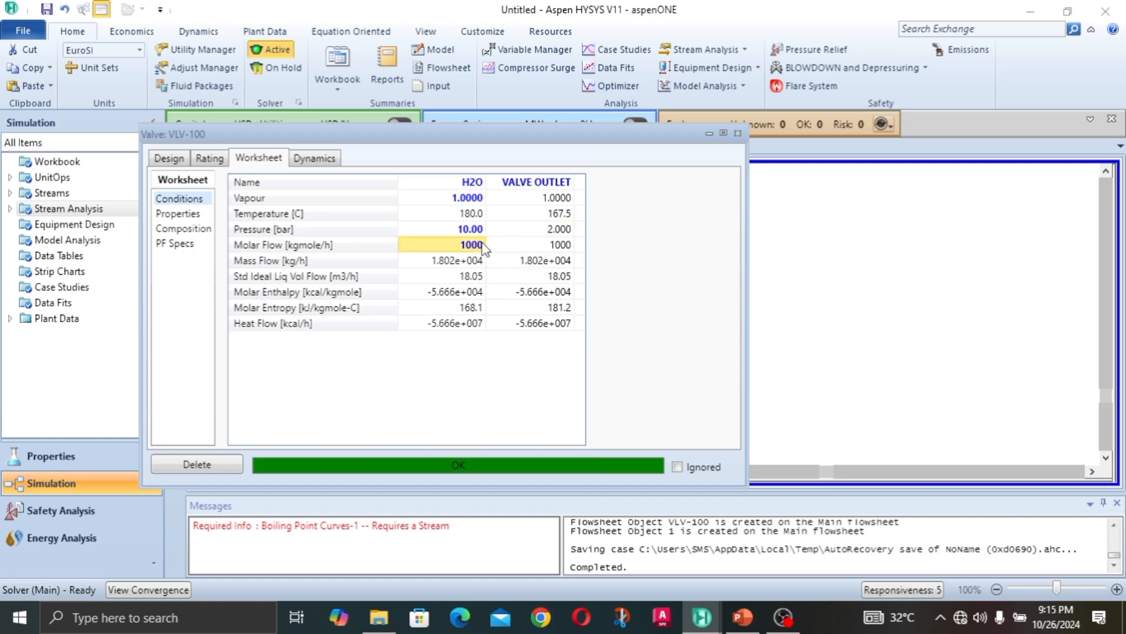
left_click(560, 248)
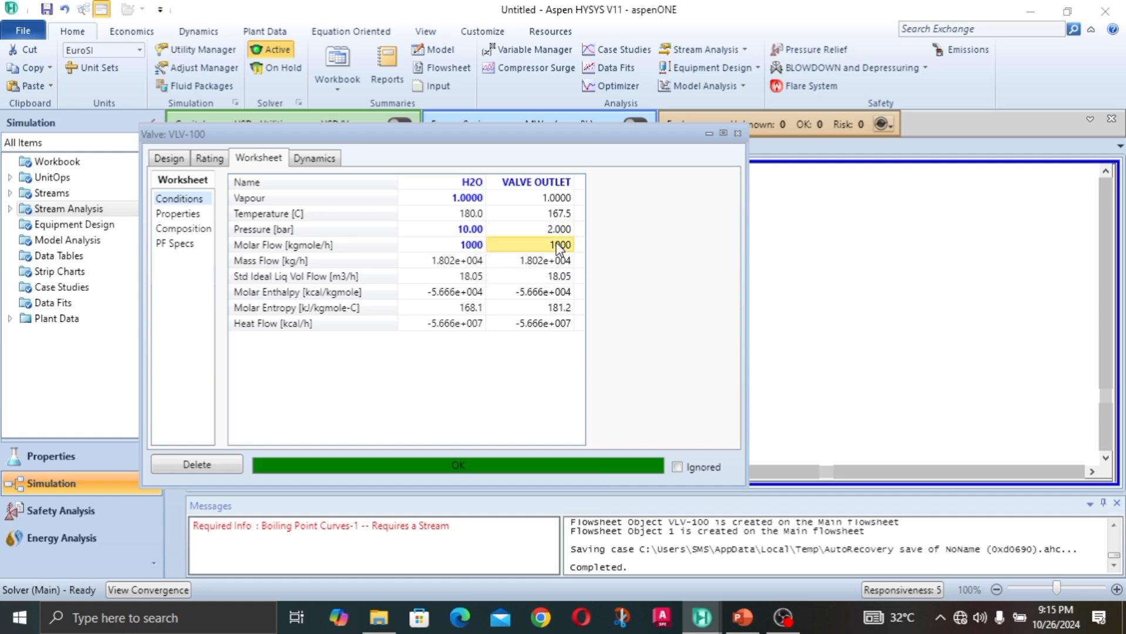
left_click(476, 265)
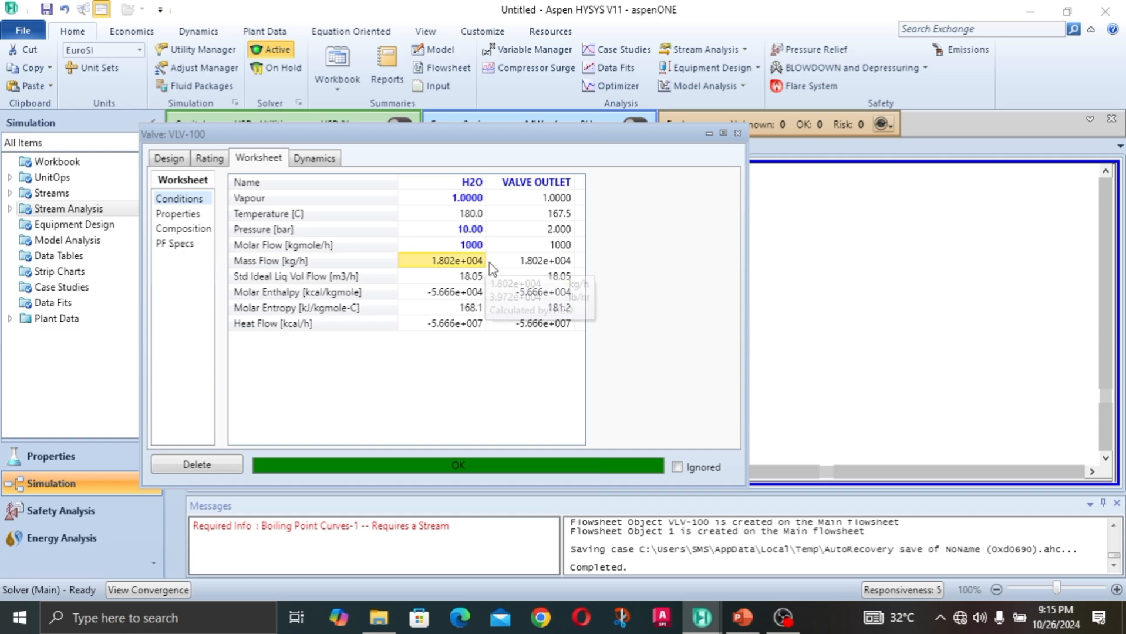
left_click(573, 230)
left_click(565, 215)
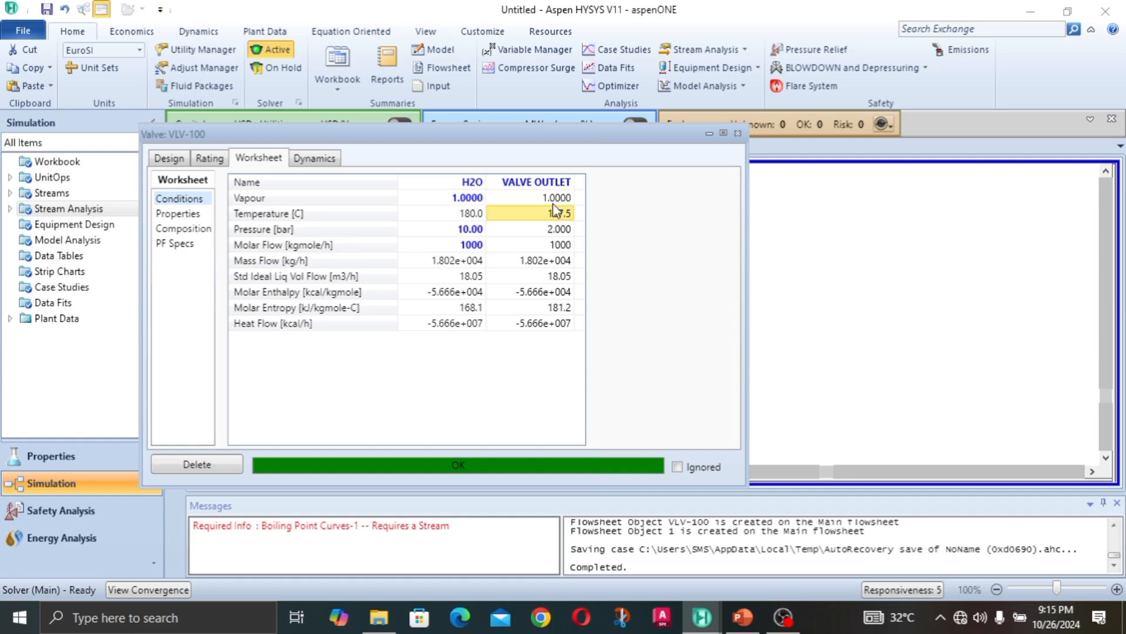
left_click(554, 200)
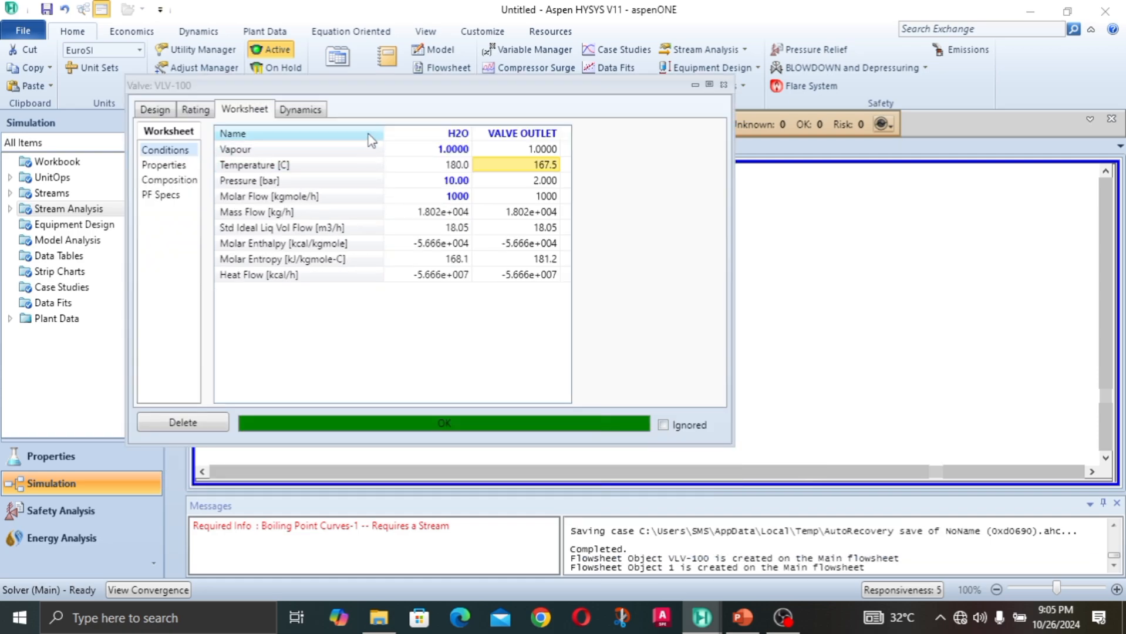
Step: Close the valve window and move the VALVE OUTLET stream farther away from the valve on the flowsheet
left_click(724, 85)
left_click(748, 271)
left_click(448, 294)
left_click_drag(629, 294, 697, 297)
left_click(668, 370)
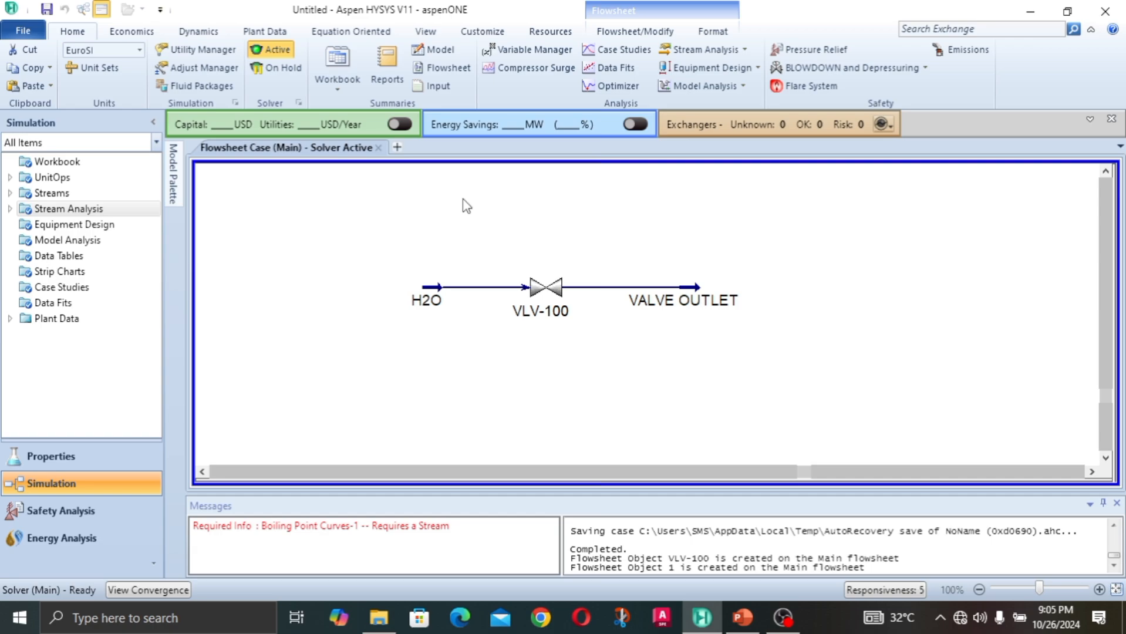
Step: Set the H2O stream's vapour fraction to 0 and close the stream window
left_click(437, 306)
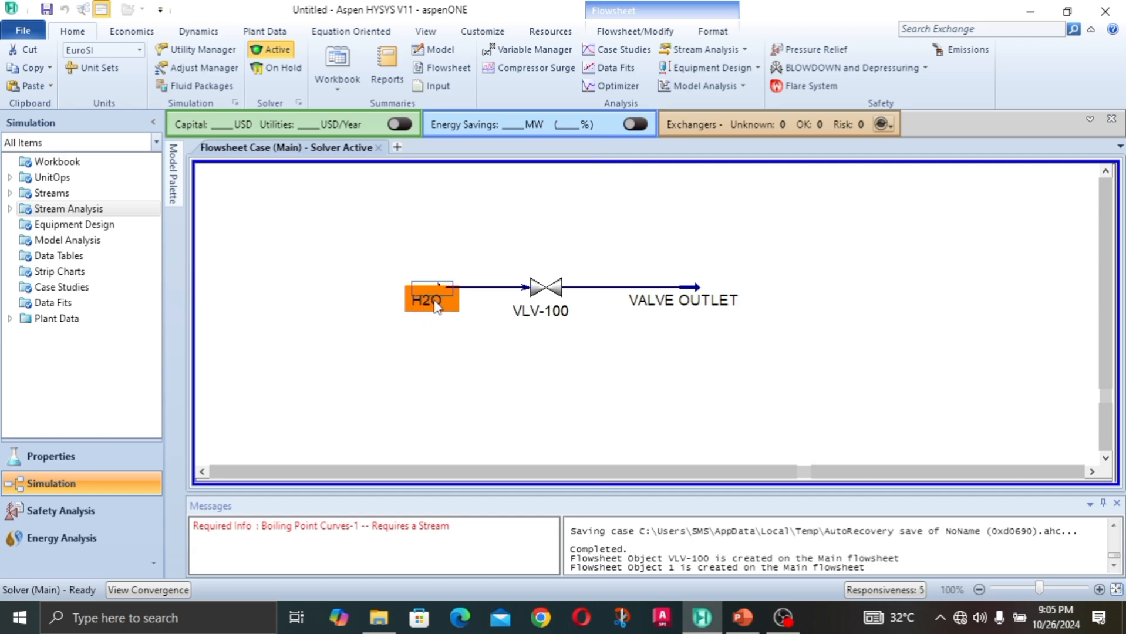
double_click(442, 294)
scroll(461, 223, "down", 2)
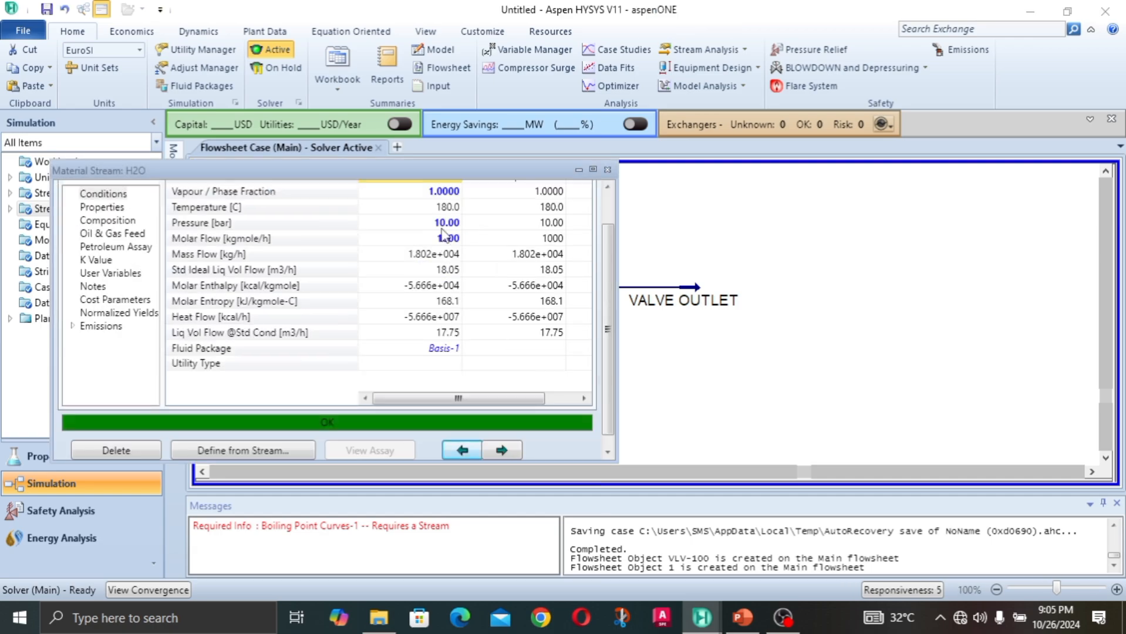
left_click(452, 193)
type("0")
key("Return")
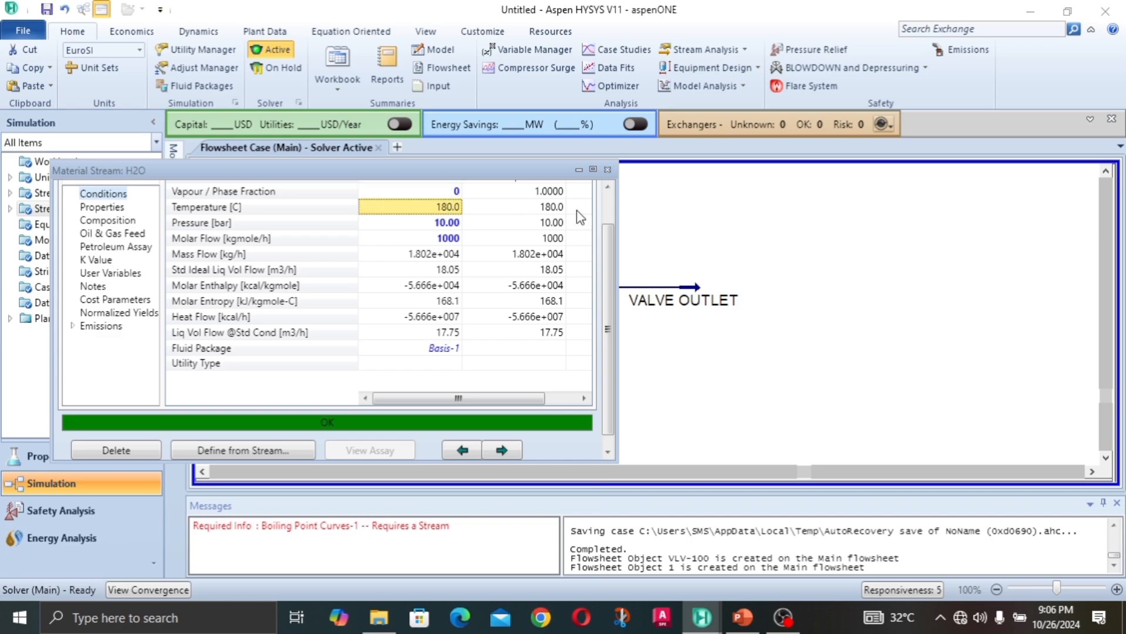
left_click(608, 187)
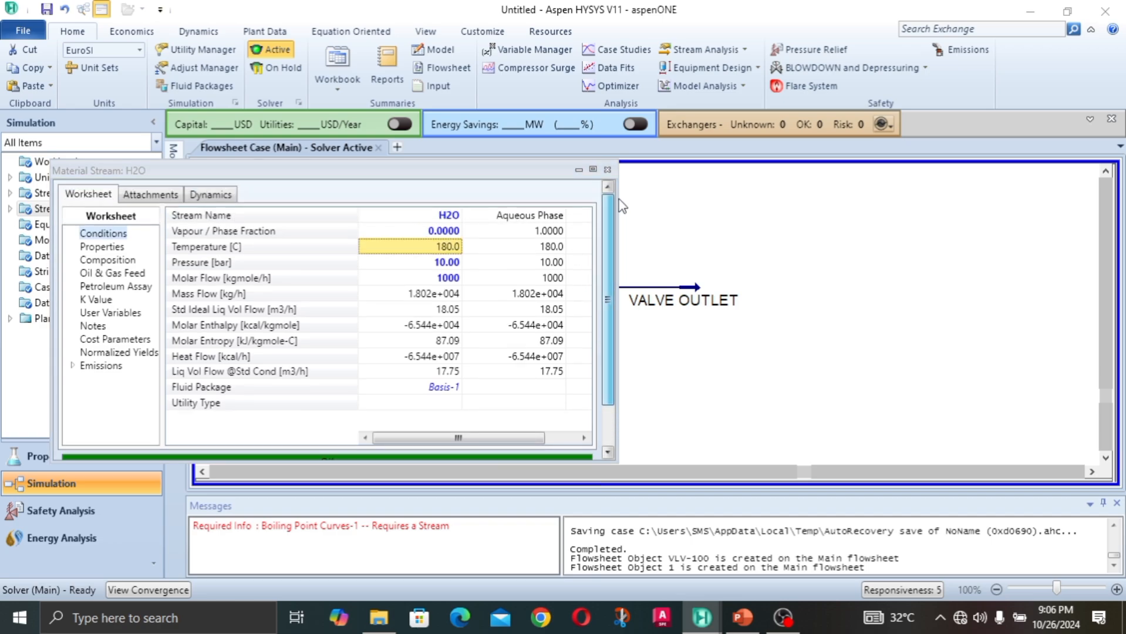
left_click(607, 170)
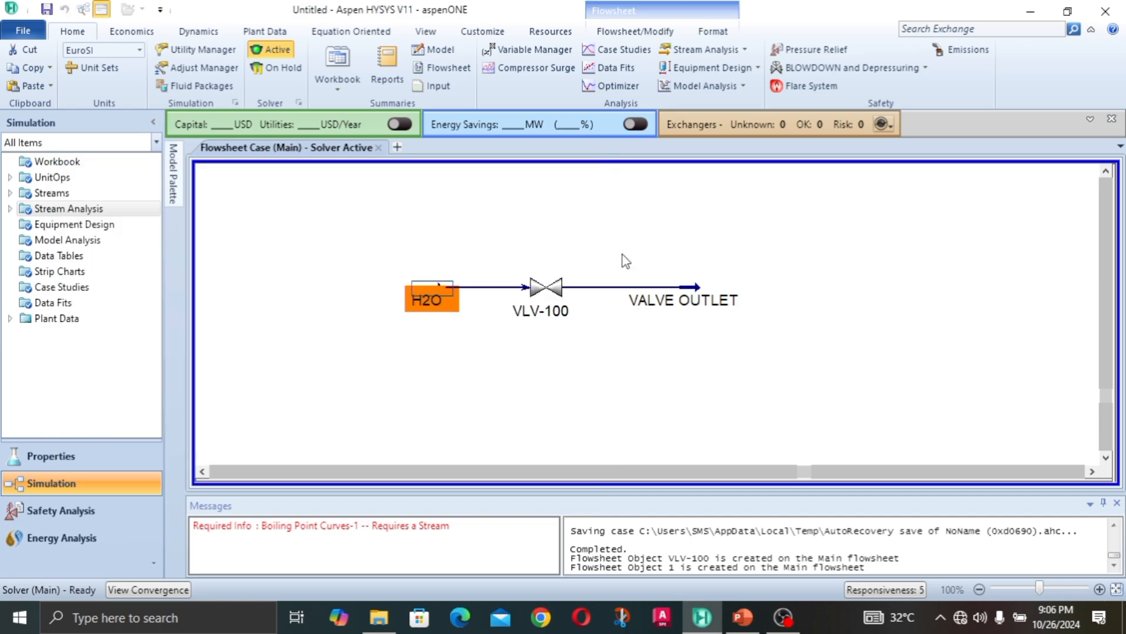
Step: Open valve VLV-100 and compare the vapour fraction, temperature and pressure of its saturated liquid inlet and its outlet
double_click(542, 298)
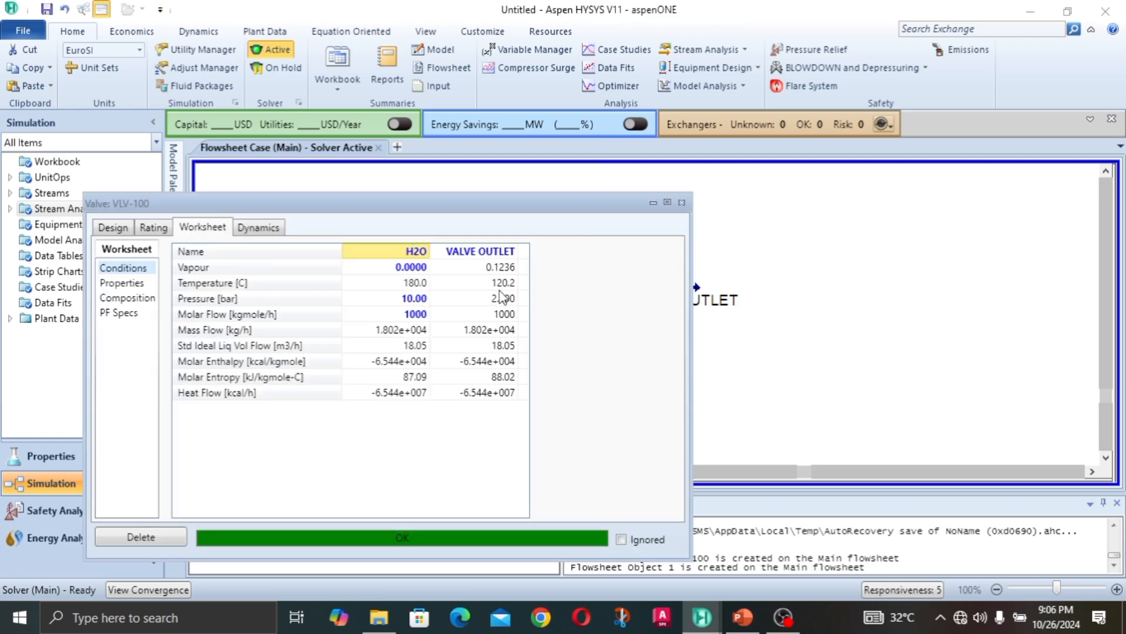
left_click(499, 295)
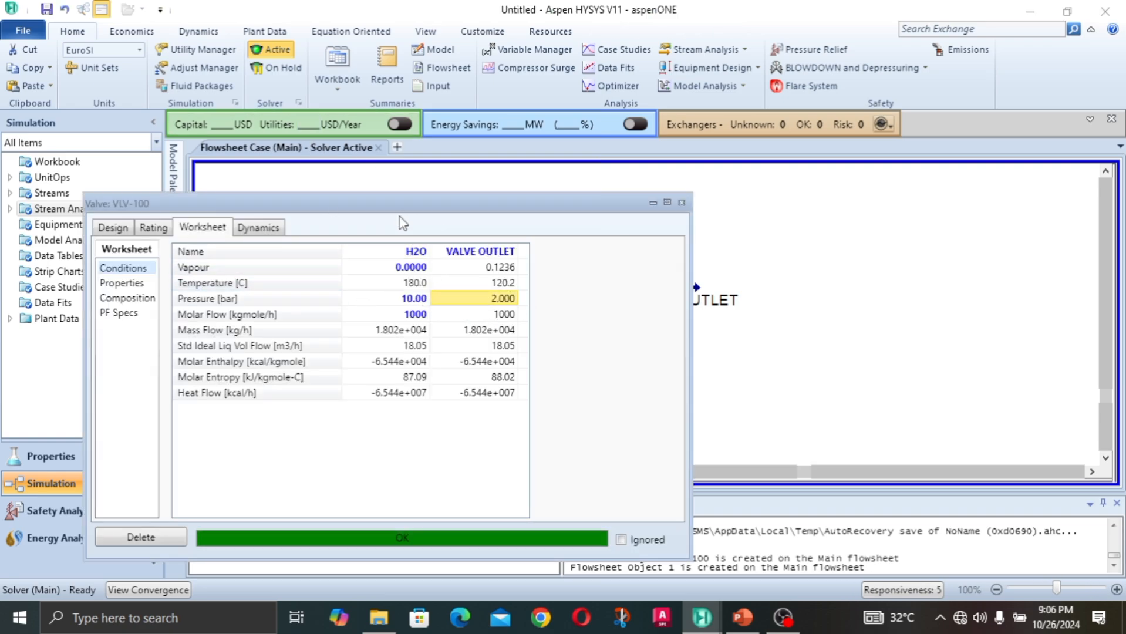
left_click_drag(402, 213, 451, 159)
left_click(494, 296)
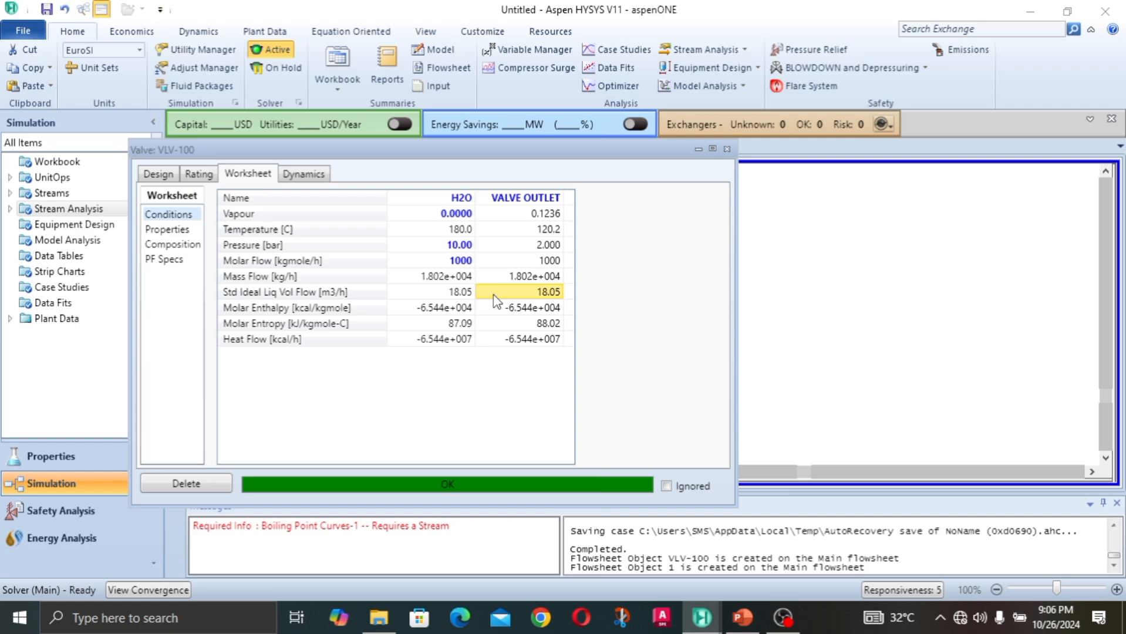
left_click(546, 214)
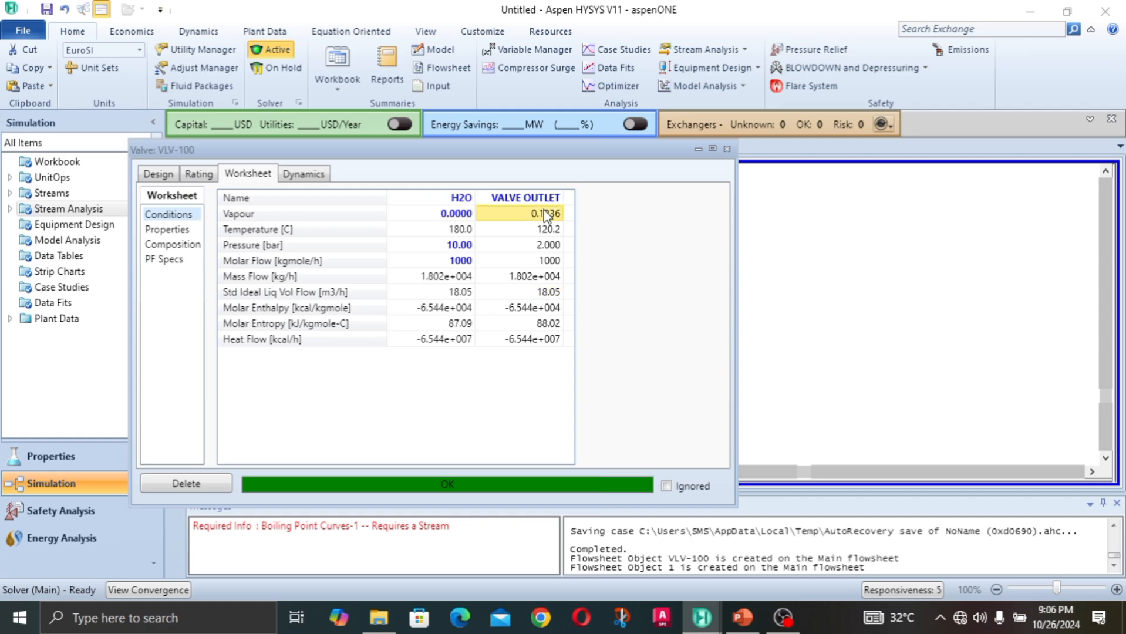
left_click(457, 216)
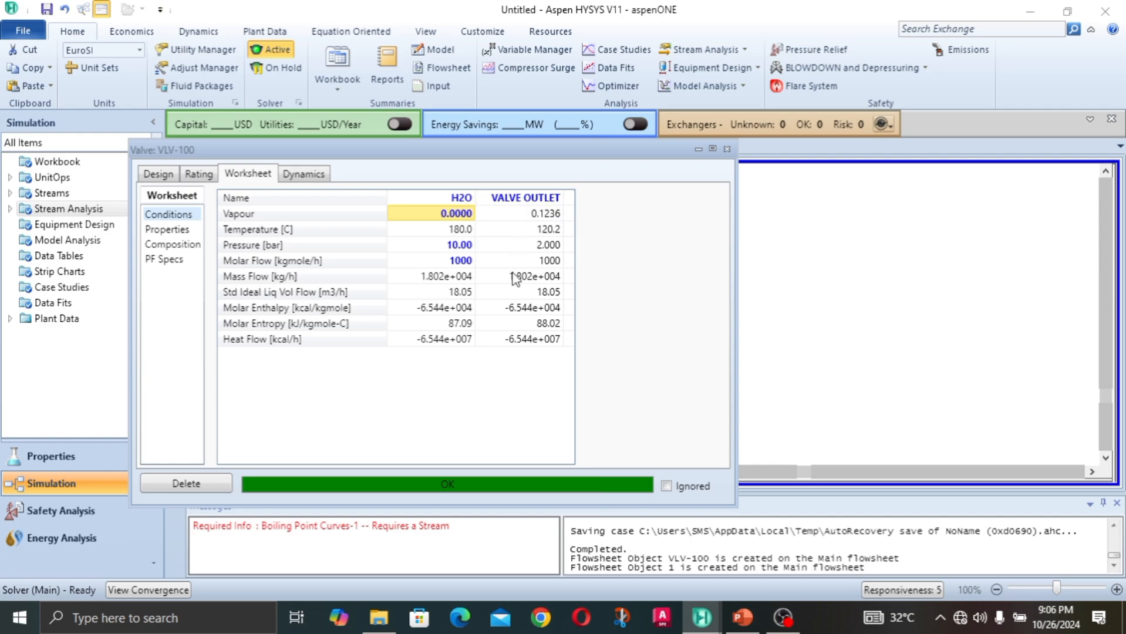
left_click(553, 249)
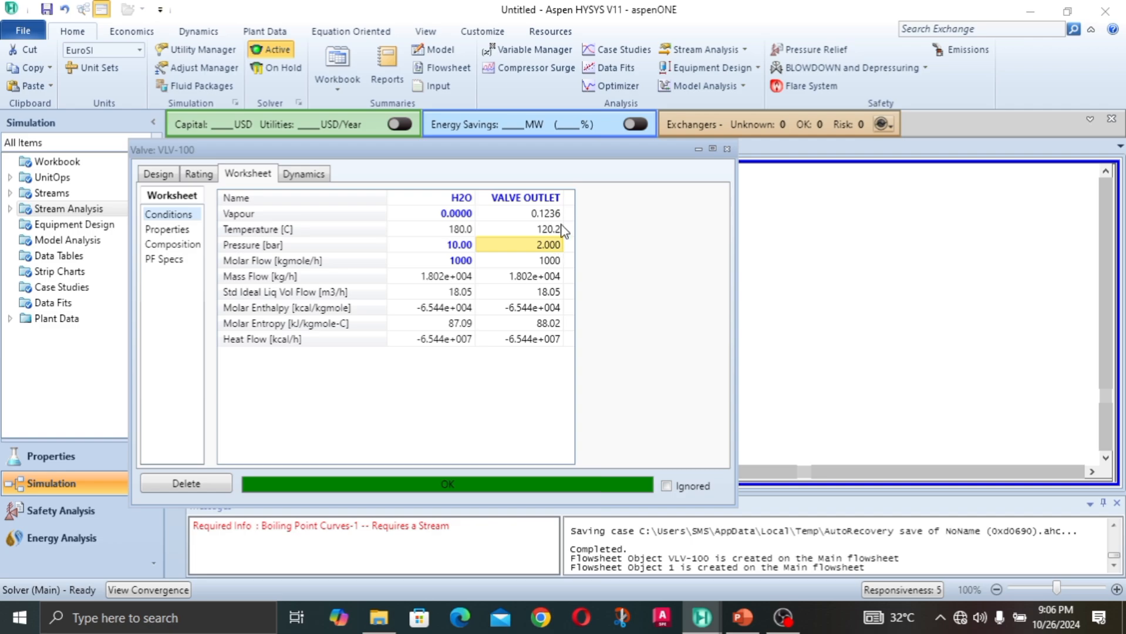
left_click(546, 215)
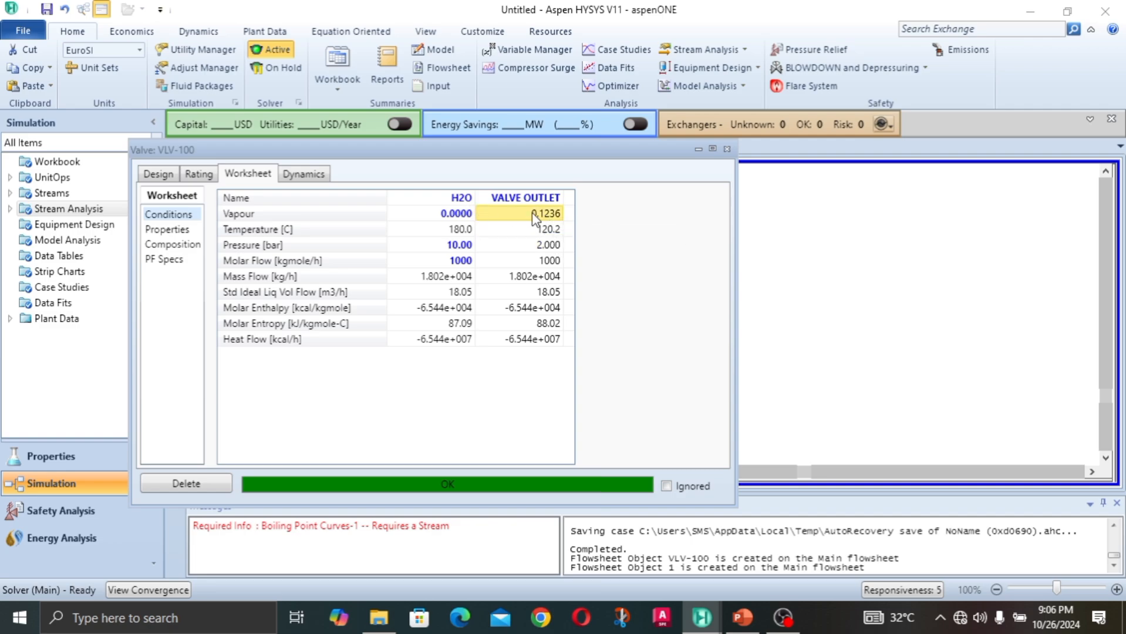
left_click(447, 216)
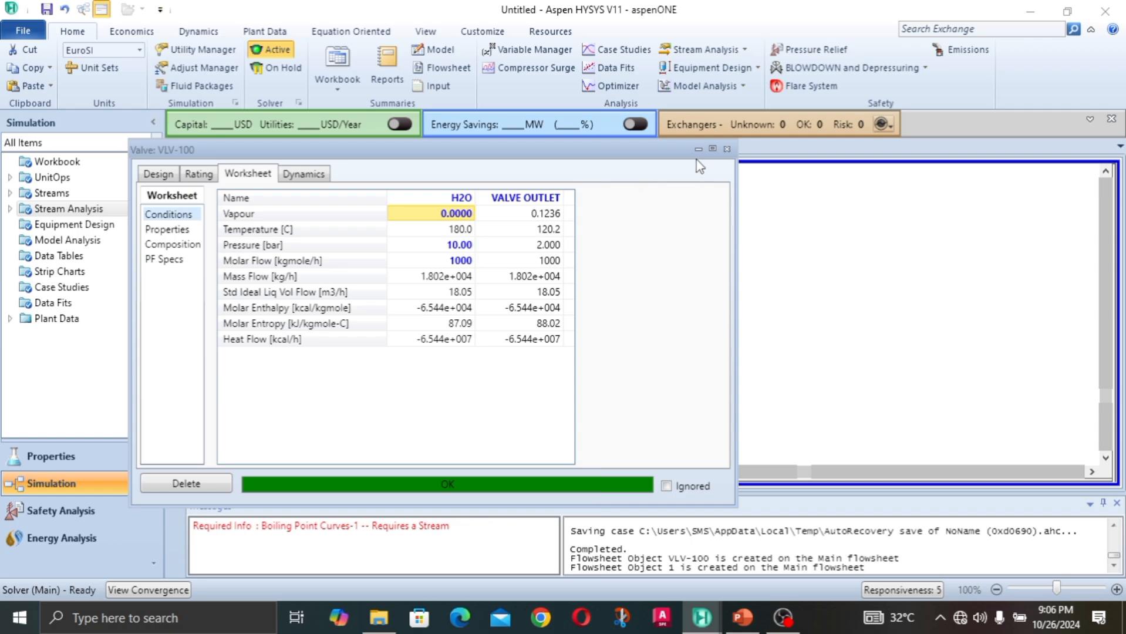
left_click_drag(589, 154, 645, 350)
left_click_drag(645, 349, 634, 137)
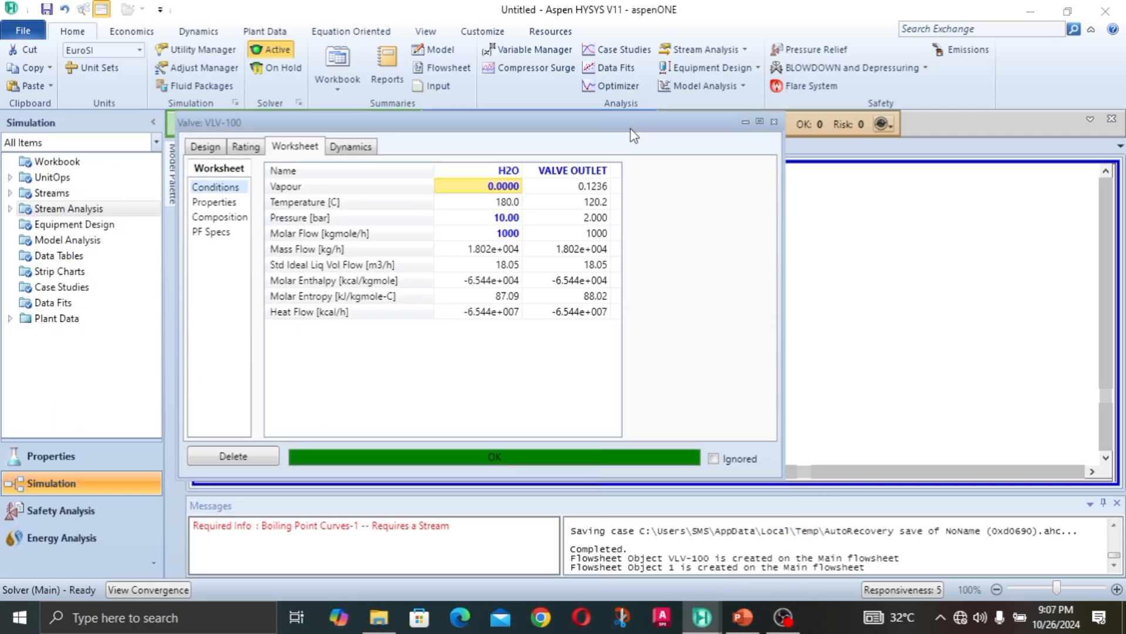
Step: Close the valve window and move the H2O stream farther away from the valve on the flowsheet
left_click(774, 122)
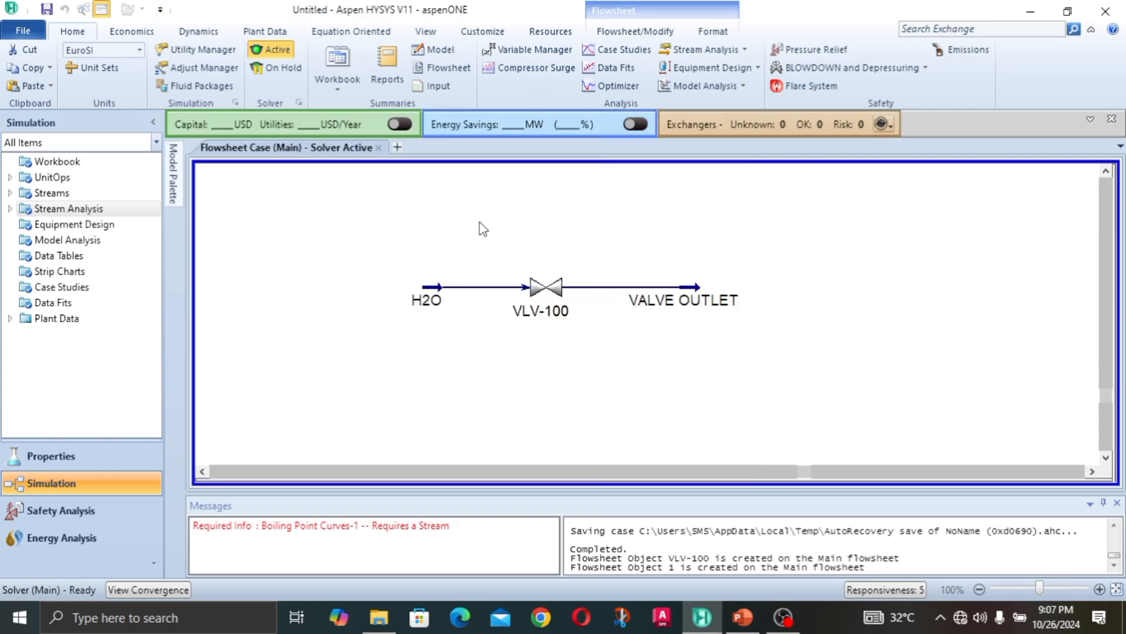
left_click_drag(430, 290, 409, 290)
left_click(427, 243)
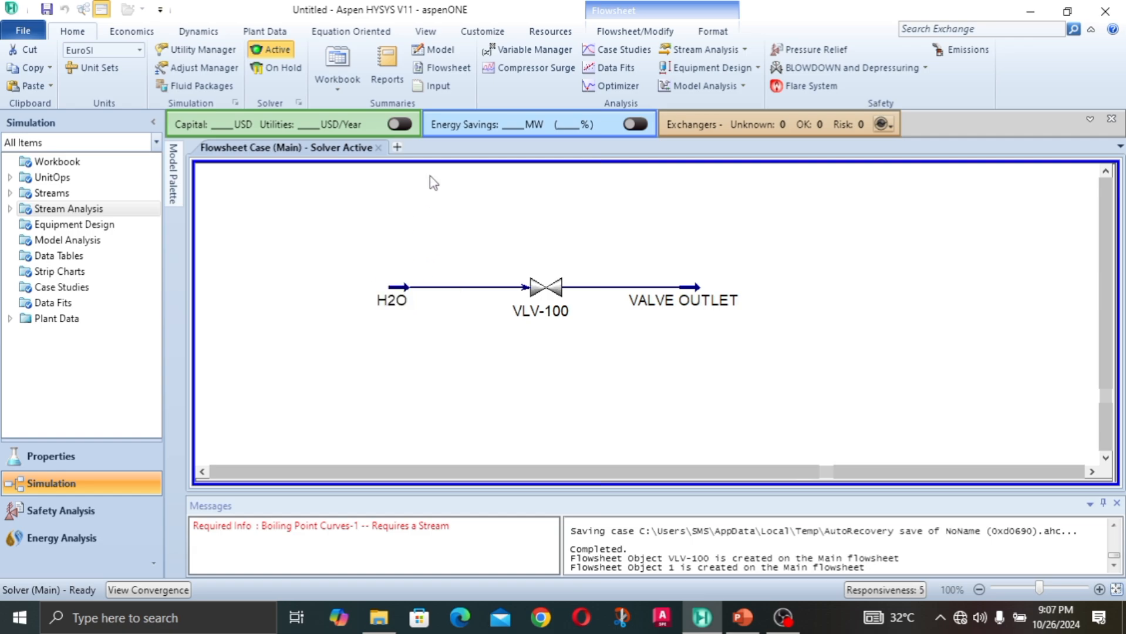